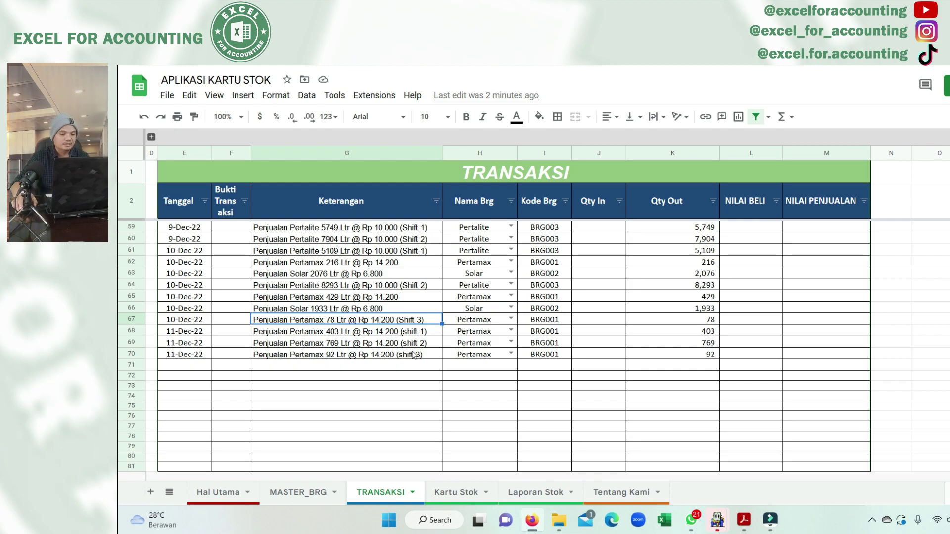
Look over the Hal Utama home sheet and the MASTER_BRG item master
{"action": "left_click", "coordinate": [218, 492]}
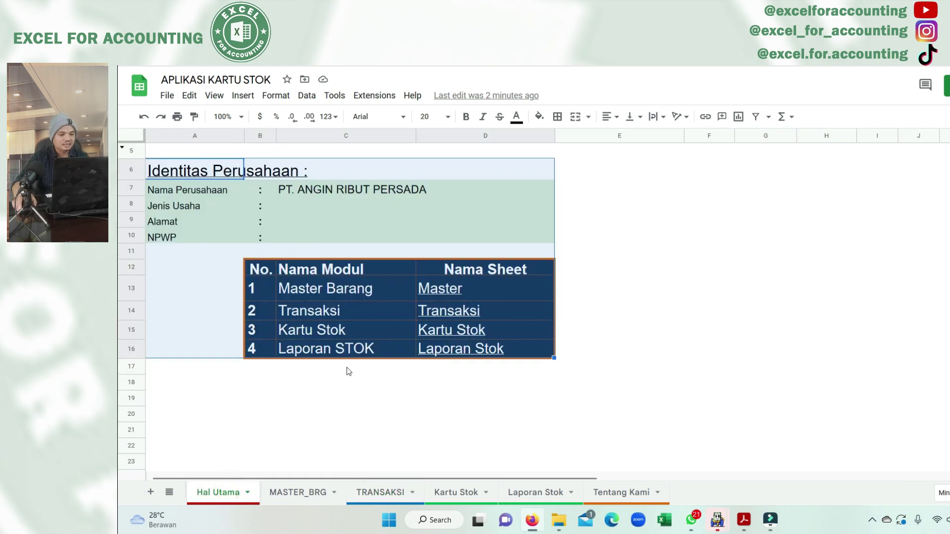
{"action": "left_click", "coordinate": [587, 388]}
{"action": "left_click", "coordinate": [587, 388]}
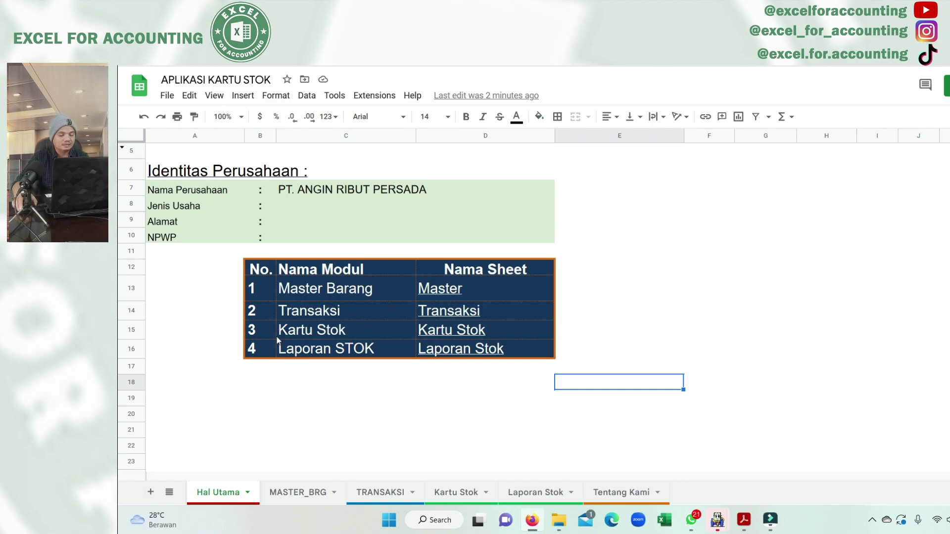
{"action": "left_click", "coordinate": [289, 493]}
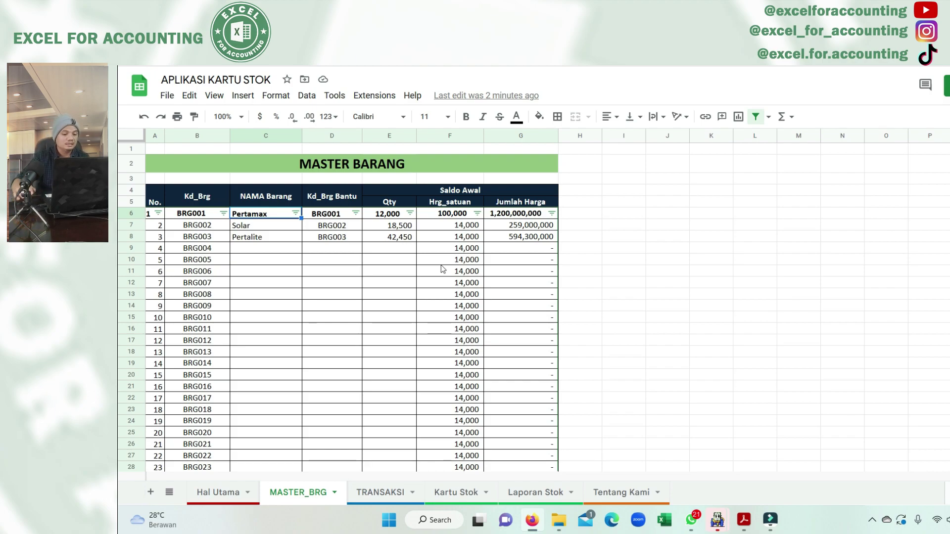
On TRANSAKSI, inspect the empty rows such as row 71 below the last transaction
{"action": "left_click", "coordinate": [389, 493]}
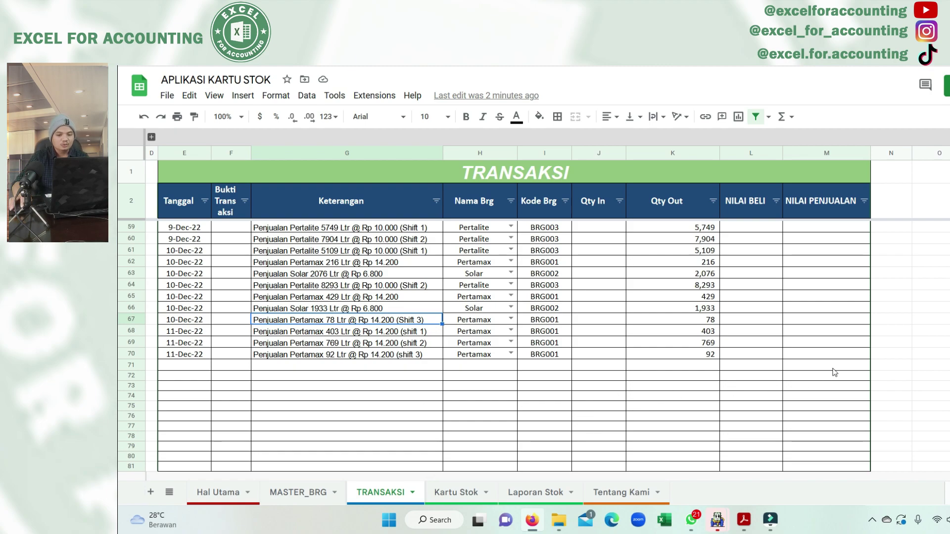
{"action": "left_click_drag", "start_coordinate": [832, 368], "coordinate": [658, 375]}
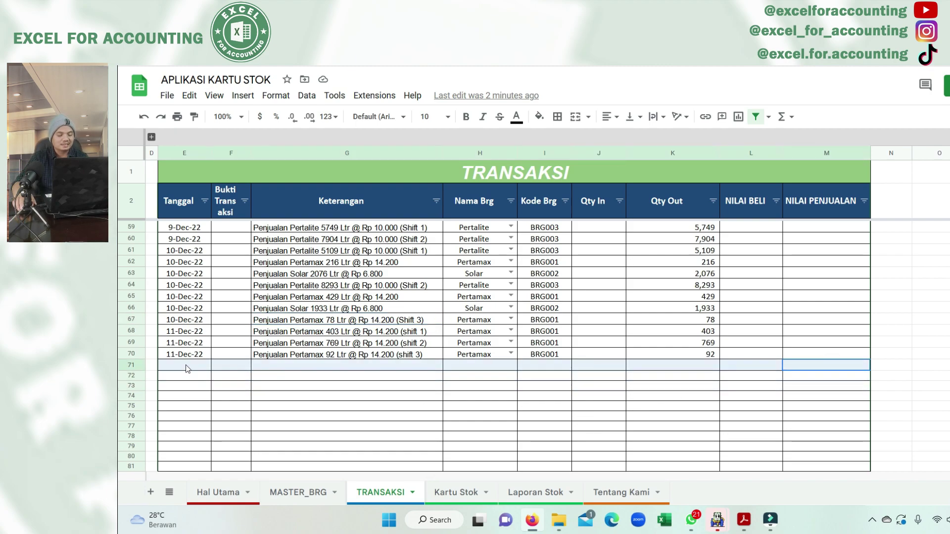
{"action": "left_click_drag", "start_coordinate": [384, 385], "coordinate": [187, 368]}
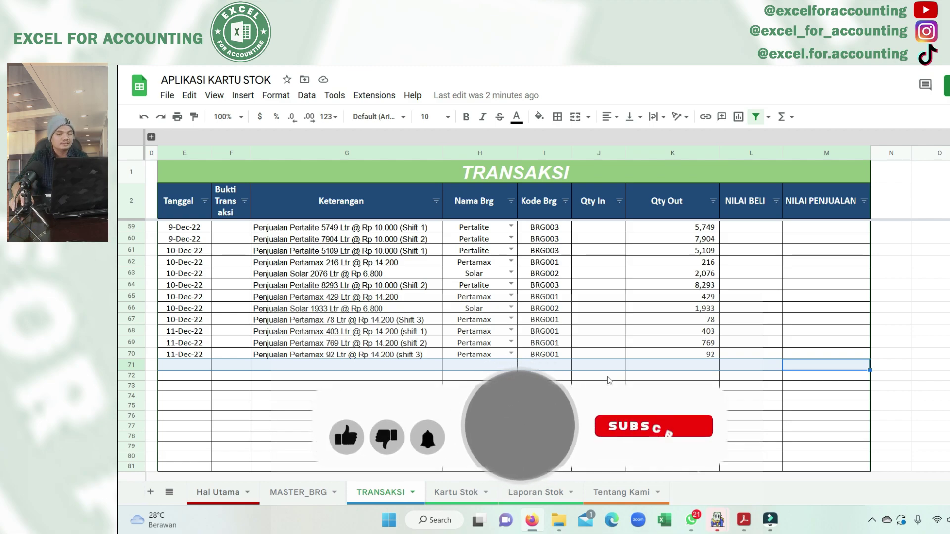
{"action": "left_click", "coordinate": [762, 253]}
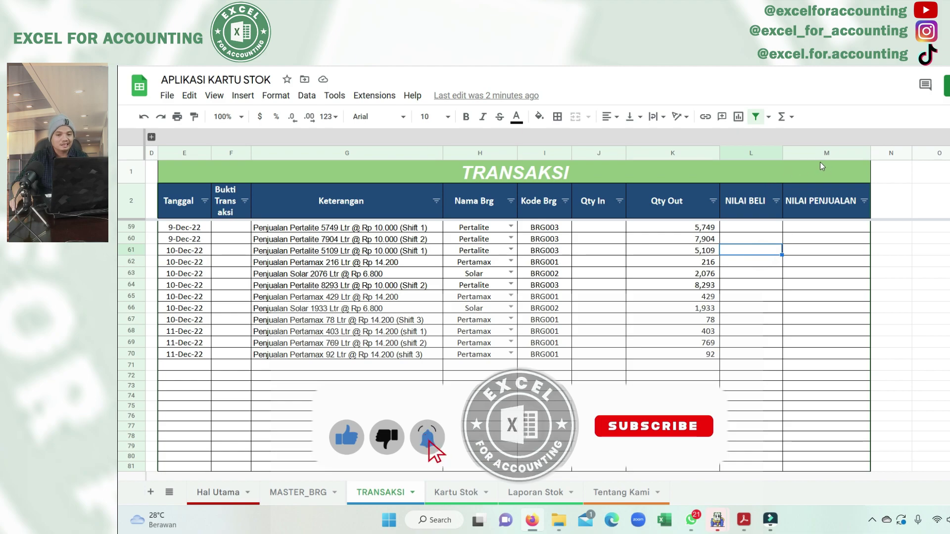
Set the Kartu Stok NAMA dropdown to Pertalite and review its stock card entries
{"action": "left_click", "coordinate": [450, 492]}
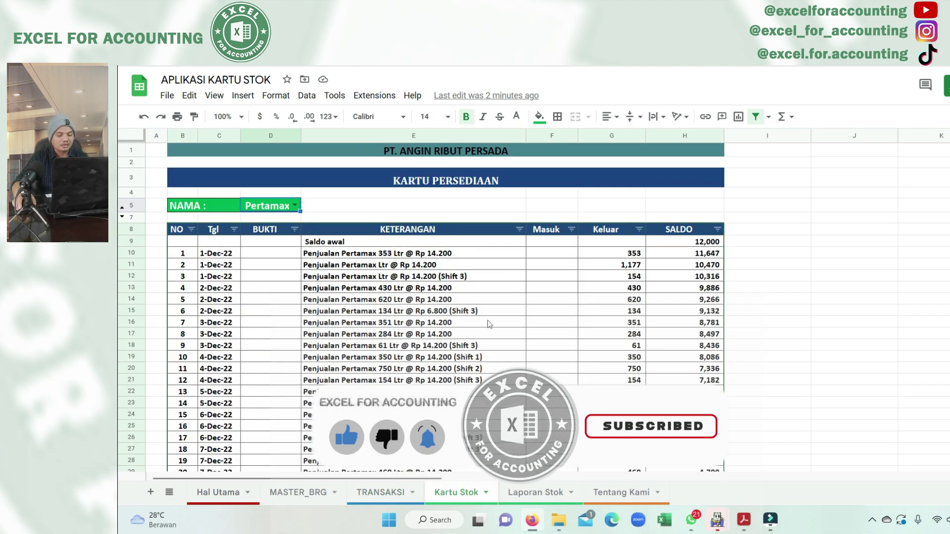
{"action": "scroll", "coordinate": [430, 381], "scroll_direction": "down", "scroll_amount": 3}
{"action": "scroll", "coordinate": [569, 360], "scroll_direction": "up", "scroll_amount": 3}
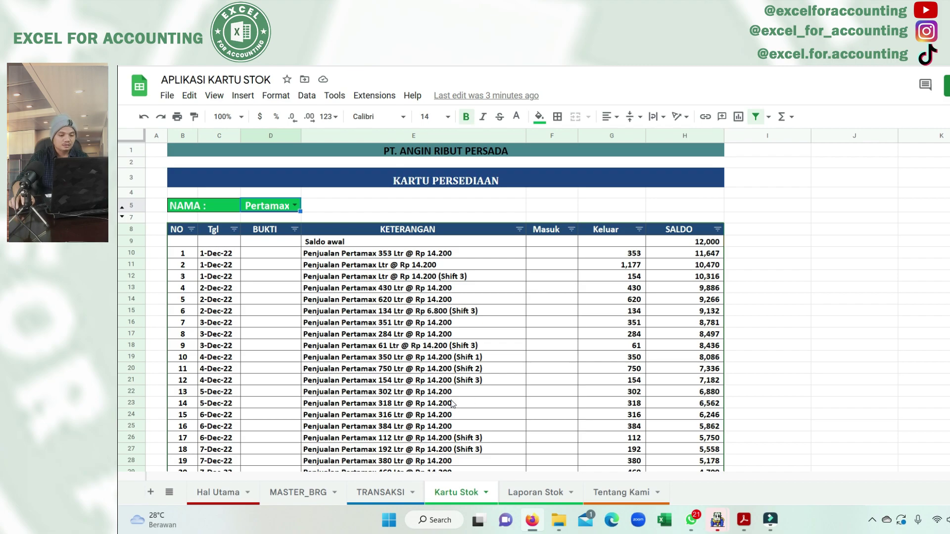
{"action": "left_click", "coordinate": [295, 205]}
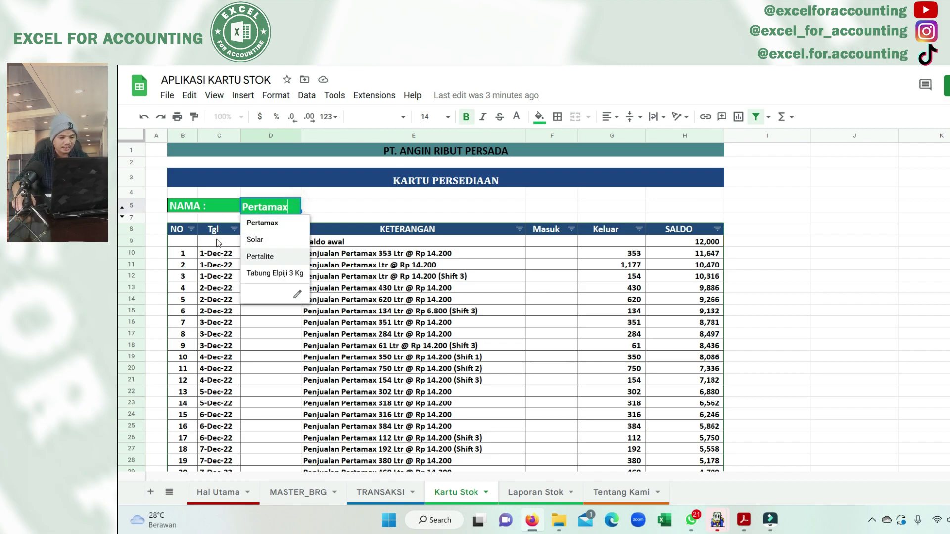
{"action": "left_click", "coordinate": [260, 256]}
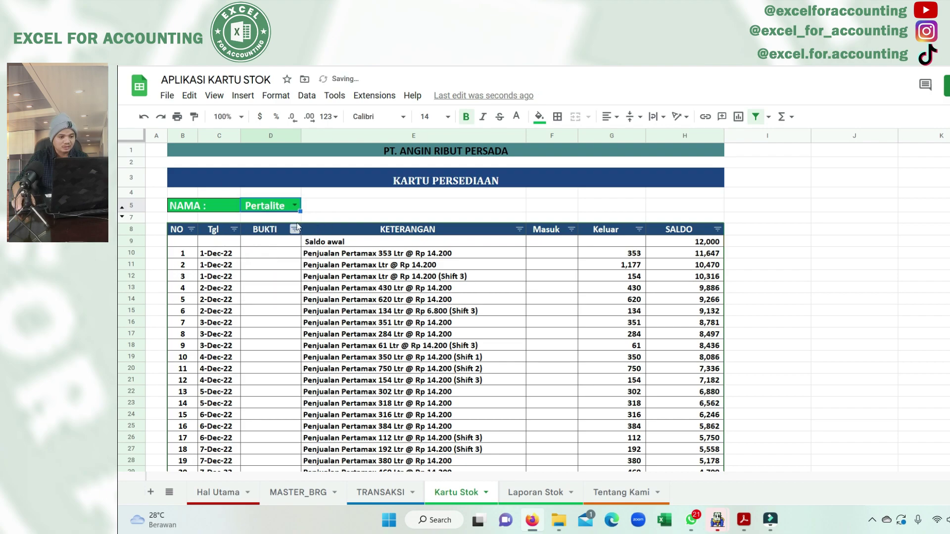
{"action": "left_click", "coordinate": [457, 302]}
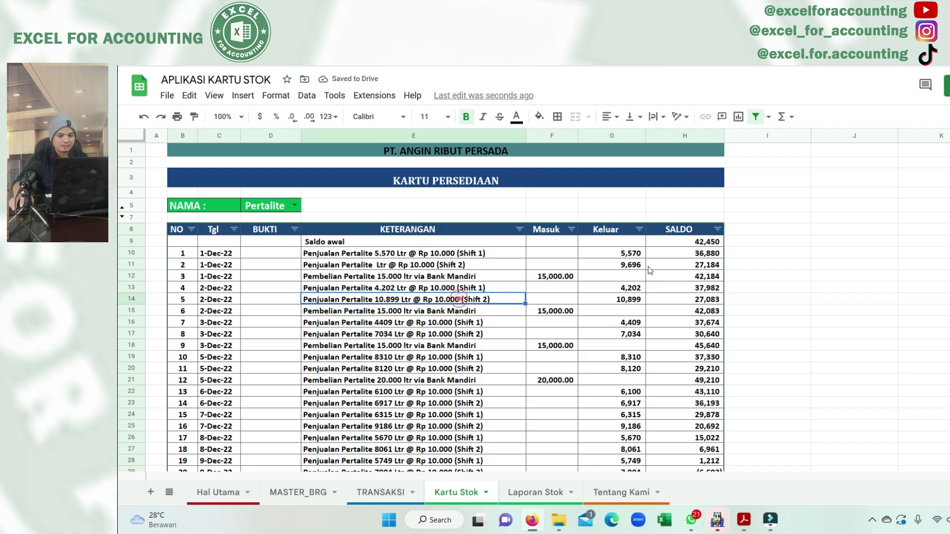
{"action": "scroll", "coordinate": [457, 300], "scroll_direction": "down", "scroll_amount": 5}
{"action": "scroll", "coordinate": [495, 297], "scroll_direction": "up", "scroll_amount": 5}
Check the Masuk and SALDO columns, then bring up the Laporan Stok report
{"action": "left_click", "coordinate": [552, 226]}
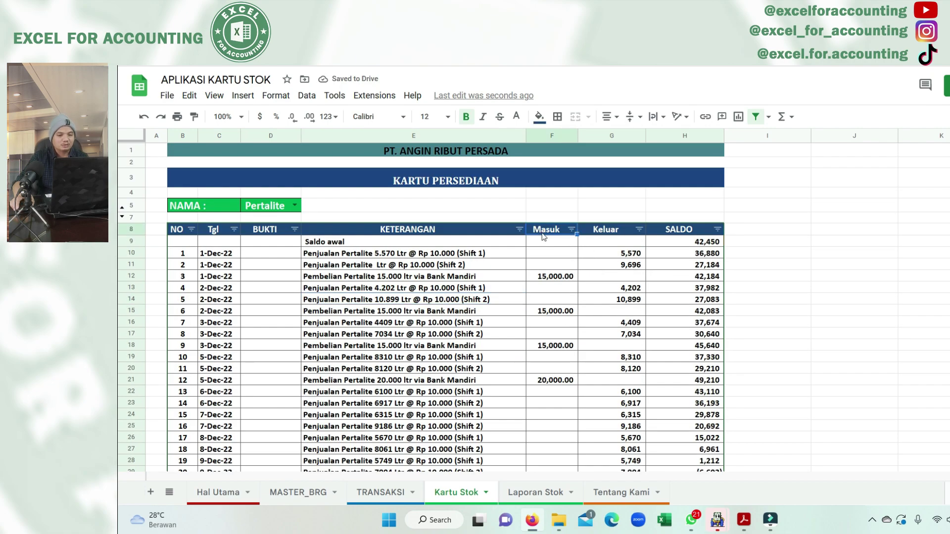
{"action": "left_click", "coordinate": [698, 230]}
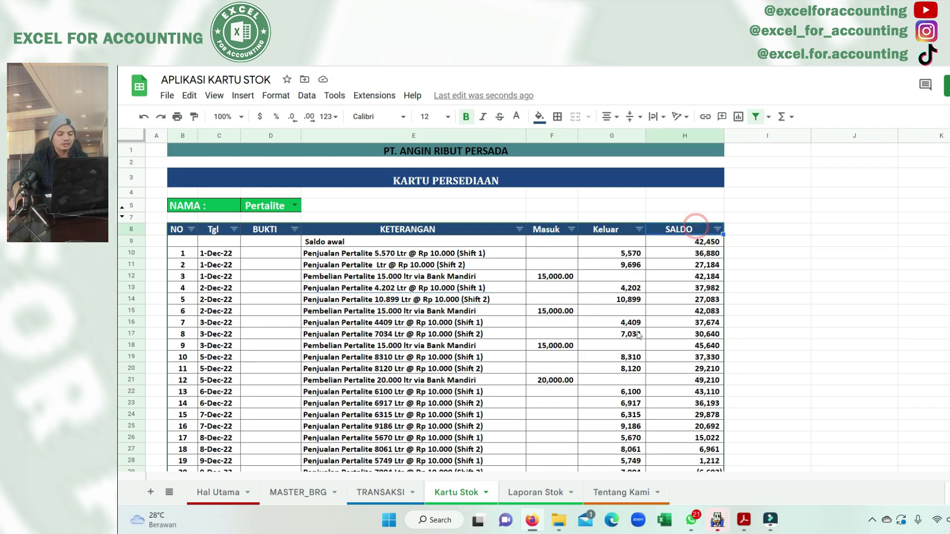
{"action": "left_click", "coordinate": [537, 490]}
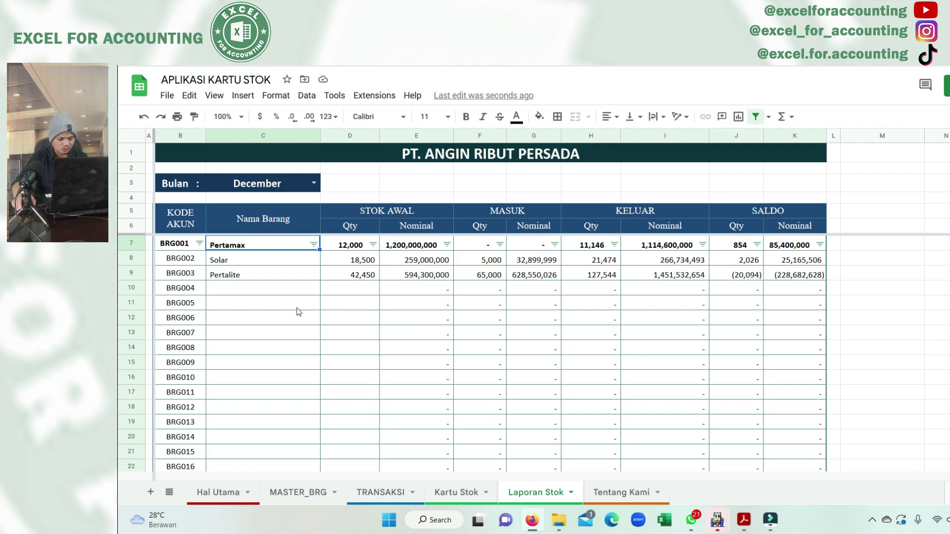
Compare Kartu Stok and Laporan Stok, inspect the opening Qty column and PT. ANGIN RIBUT PERSADA title, then go to MASTER_BRG
{"action": "left_click", "coordinate": [459, 491]}
{"action": "left_click", "coordinate": [509, 493]}
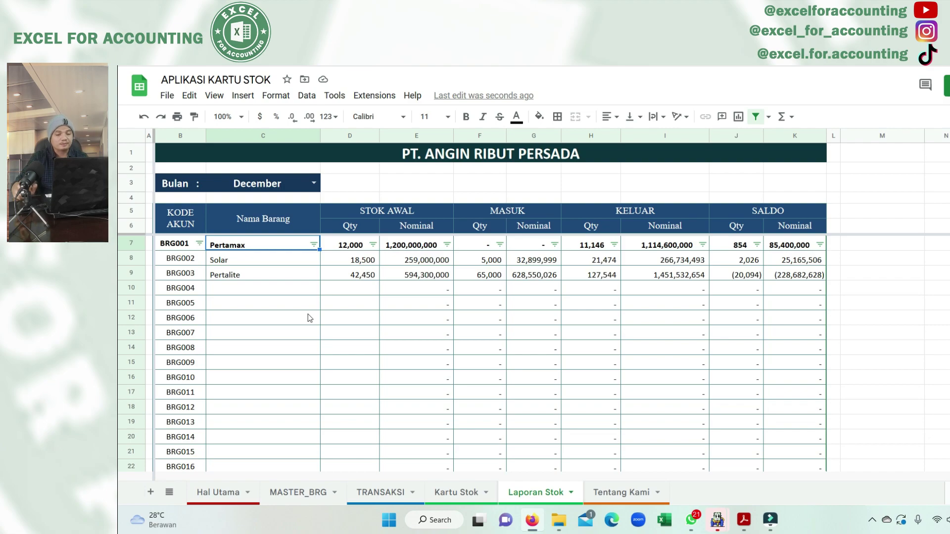
{"action": "left_click", "coordinate": [368, 136]}
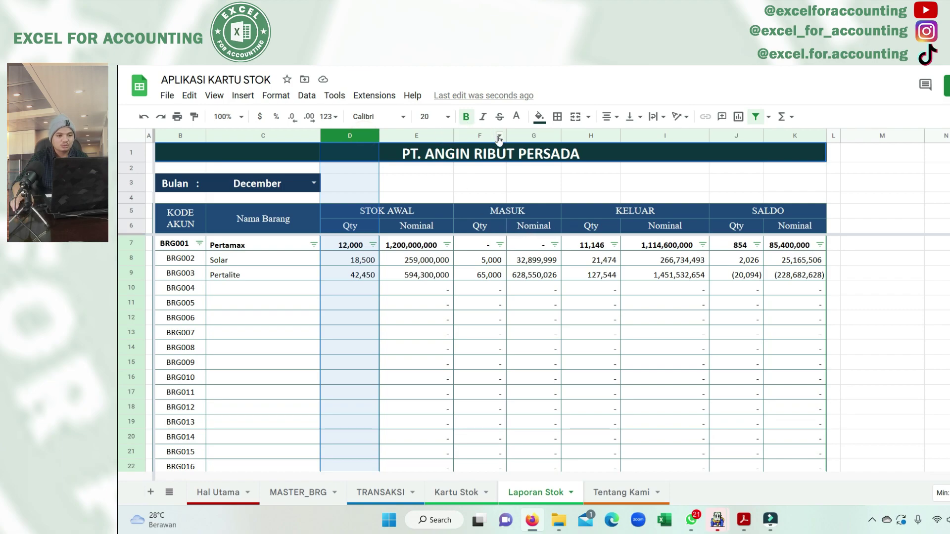
{"action": "mouse_move", "coordinate": [507, 136]}
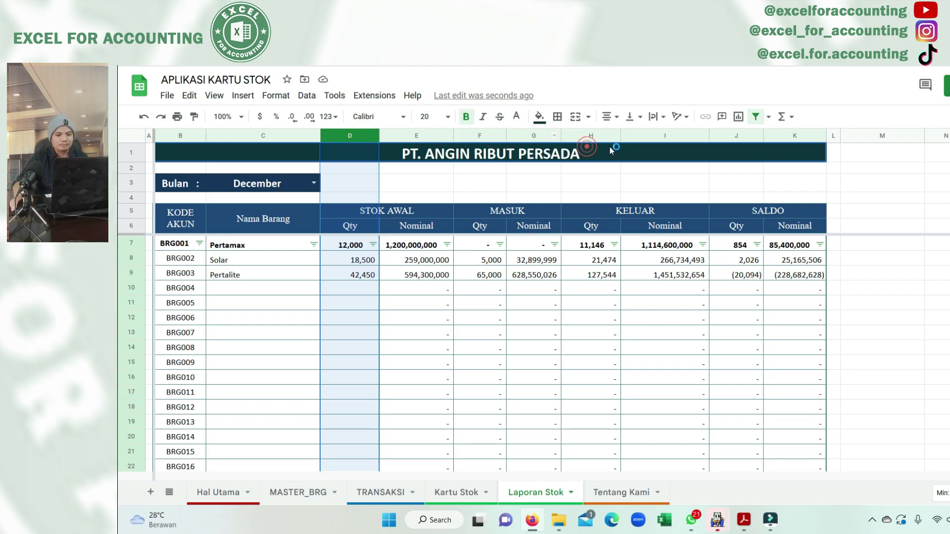
{"action": "left_click", "coordinate": [591, 151]}
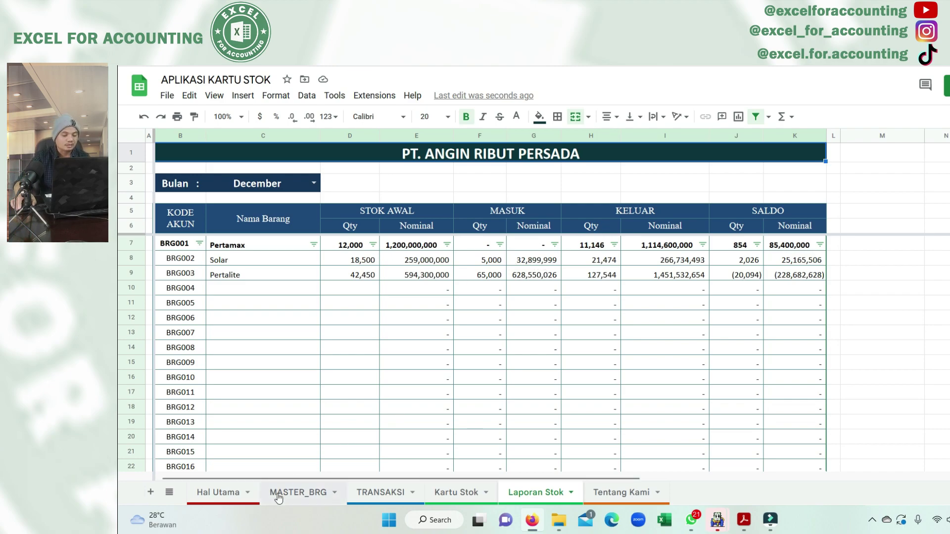
{"action": "left_click", "coordinate": [297, 492]}
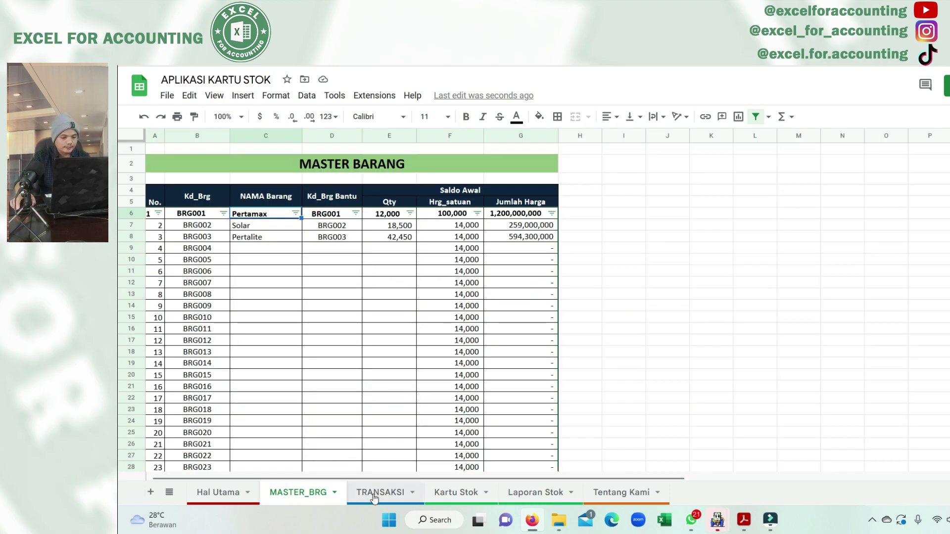
Switch the Kartu Stok item from Solar to Pertamax, then return to MASTER_BRG
{"action": "left_click", "coordinate": [380, 493]}
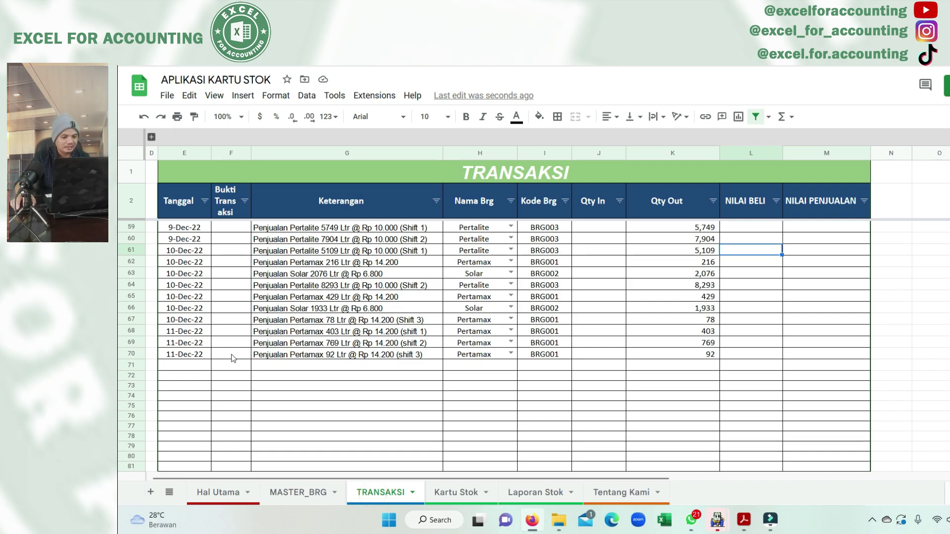
{"action": "scroll", "coordinate": [465, 341], "scroll_direction": "up", "scroll_amount": 15}
{"action": "scroll", "coordinate": [468, 432], "scroll_direction": "up", "scroll_amount": 5}
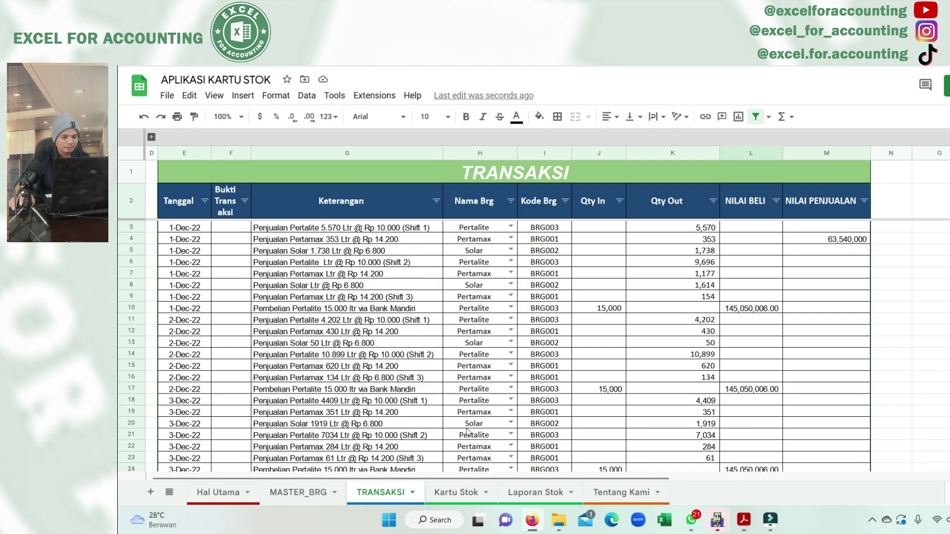
{"action": "left_click", "coordinate": [455, 492]}
{"action": "left_click", "coordinate": [295, 204]}
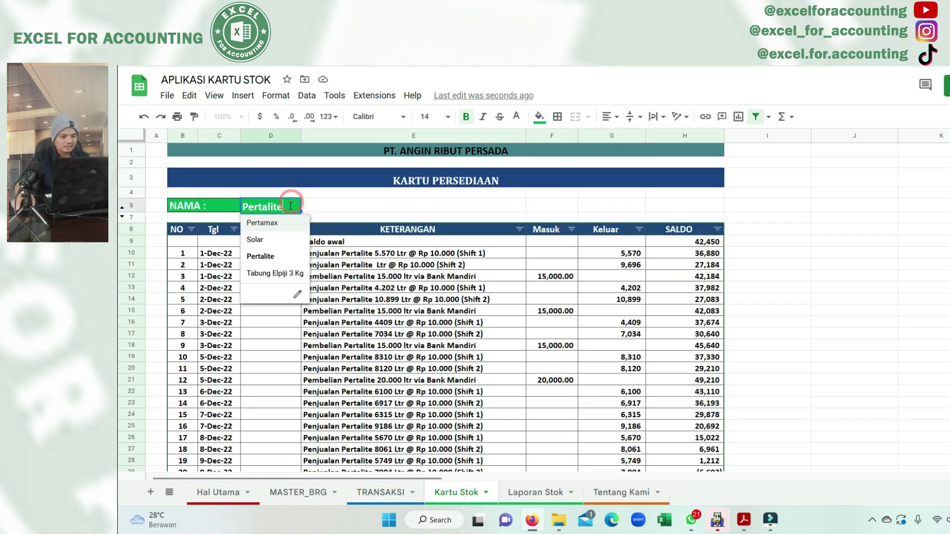
{"action": "left_click", "coordinate": [263, 240]}
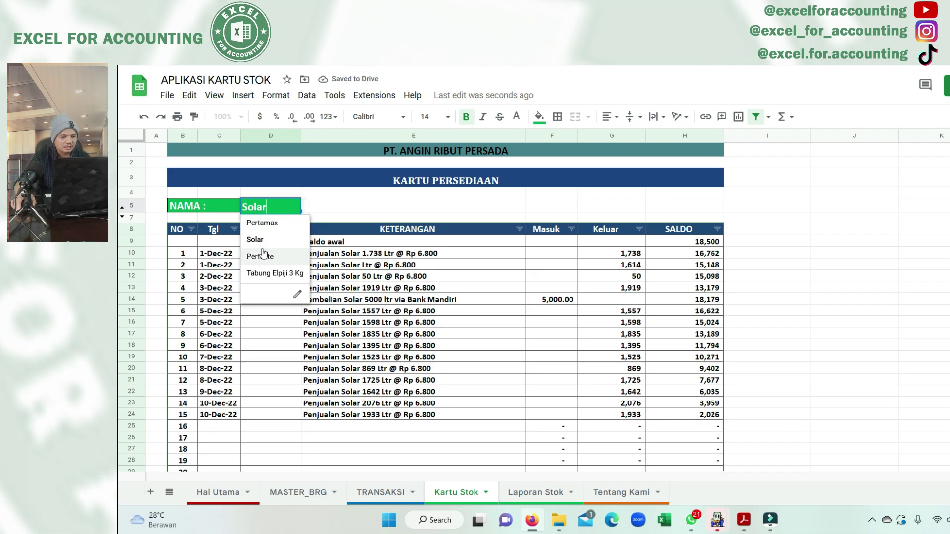
{"action": "left_click", "coordinate": [258, 222]}
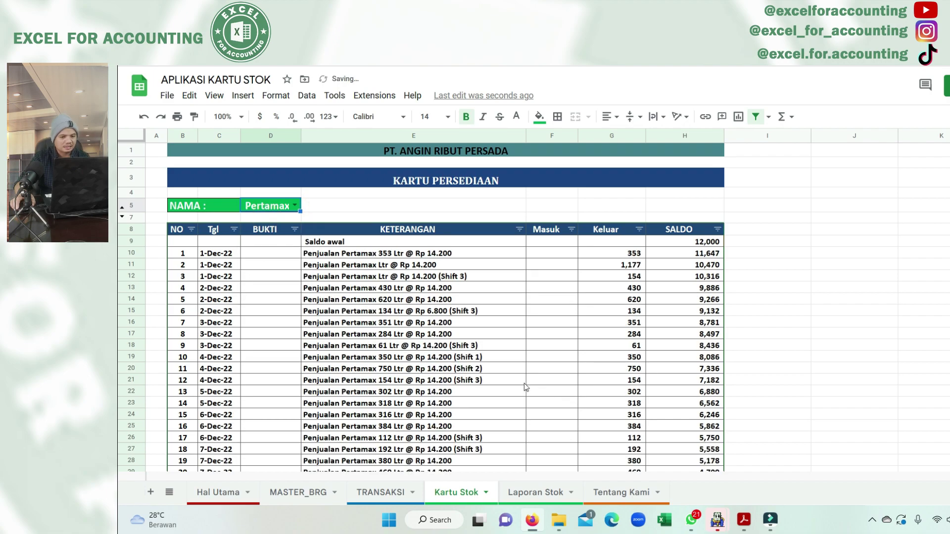
{"action": "left_click", "coordinate": [507, 382]}
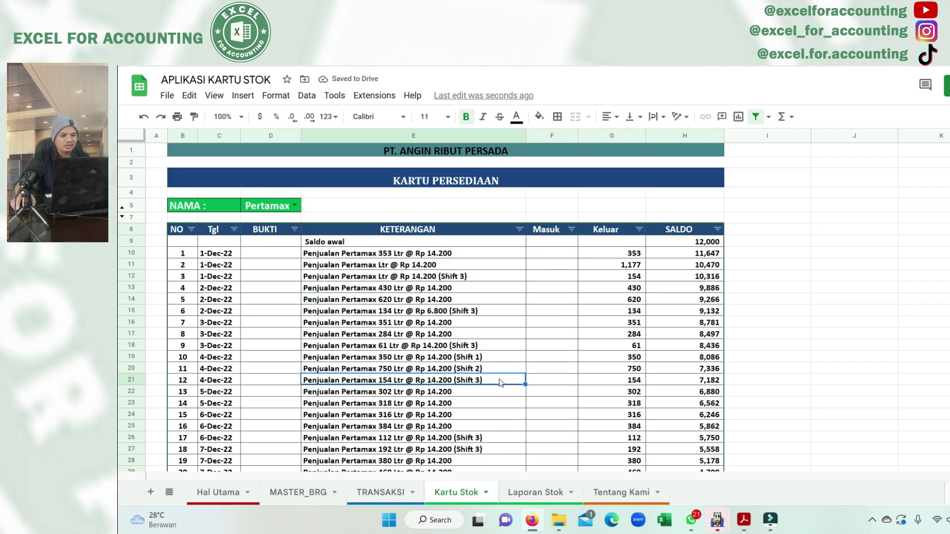
{"action": "left_click", "coordinate": [311, 491]}
Enter the item name Pertamax turbo in cell C9 for BRG004
{"action": "left_click", "coordinate": [258, 260]}
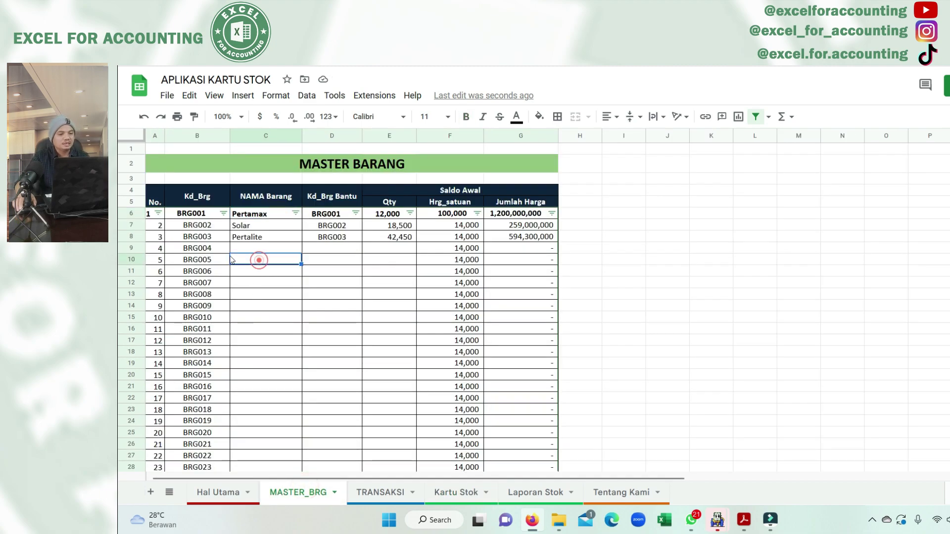
{"action": "left_click", "coordinate": [252, 247]}
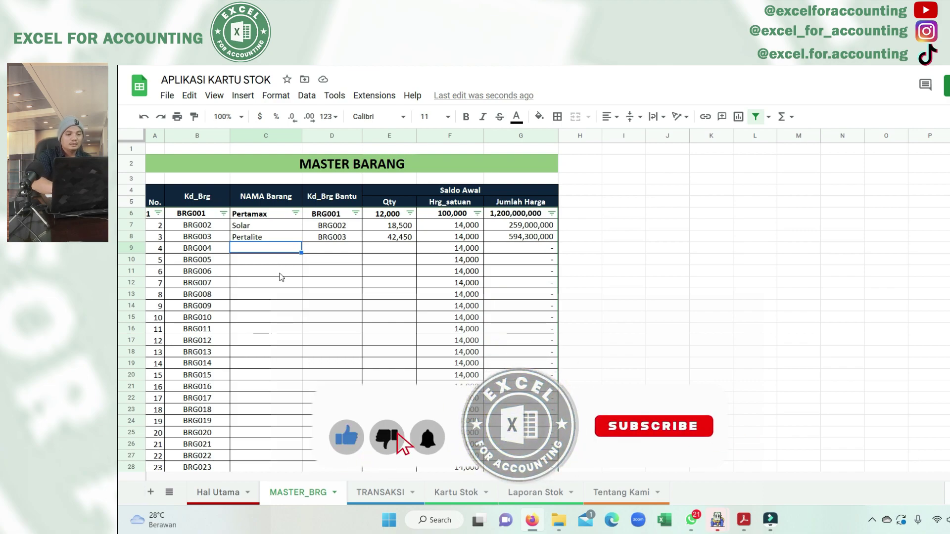
{"action": "type", "text": "P345"}
{"action": "key", "text": "BackSpace"}
{"action": "key", "text": "BackSpace"}
{"action": "key", "text": "BackSpace"}
{"action": "type", "text": "e"}
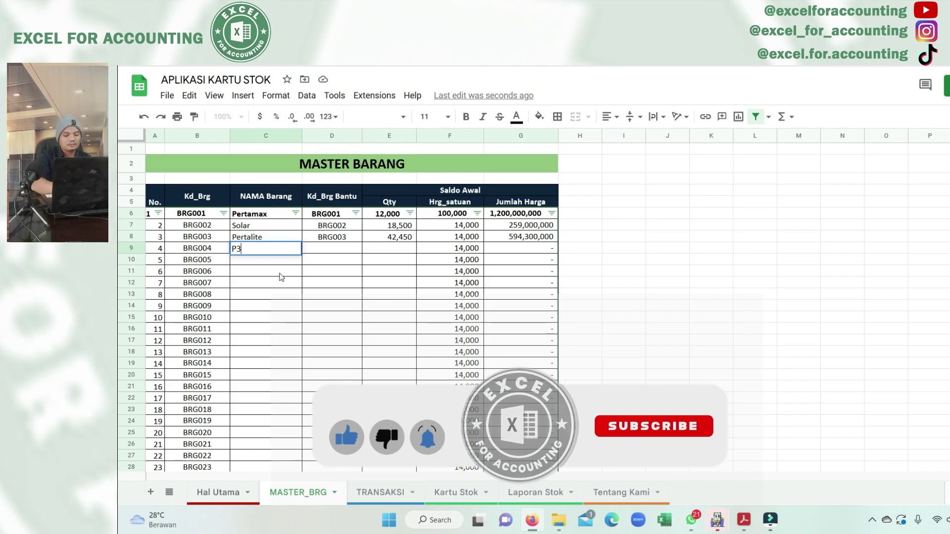
{"action": "type", "text": "rtamax turbo"}
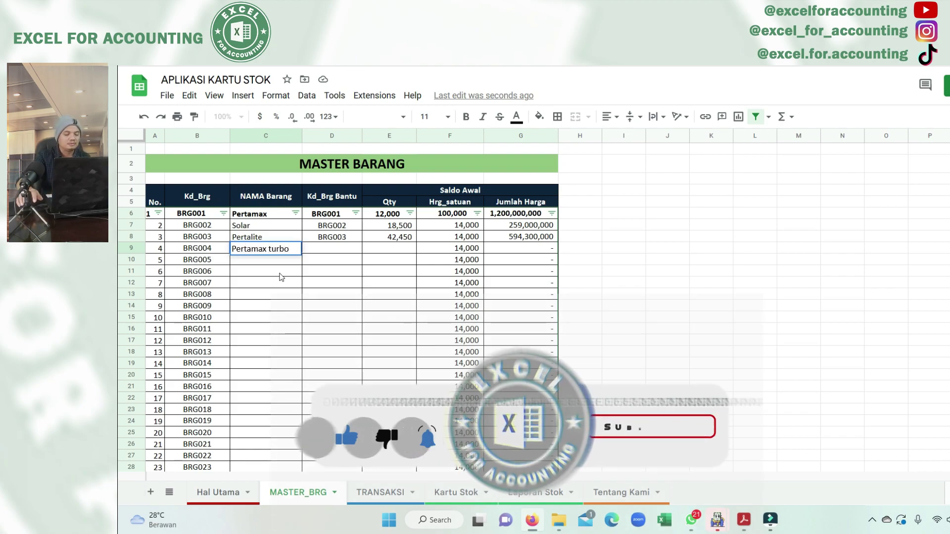
{"action": "left_click", "coordinate": [347, 237]}
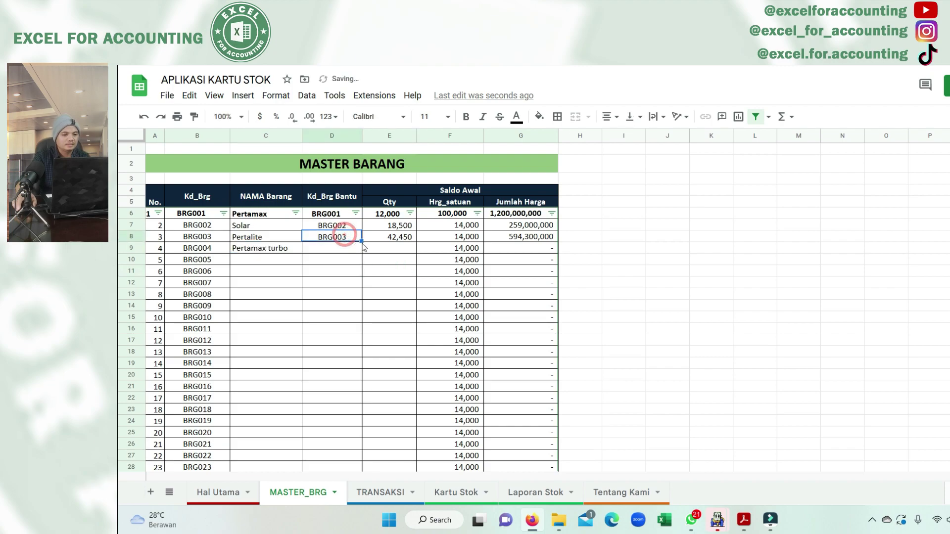
Fill the helper code down from row 8 into row 9, giving BRG004
{"action": "left_click_drag", "start_coordinate": [361, 241], "coordinate": [360, 252]}
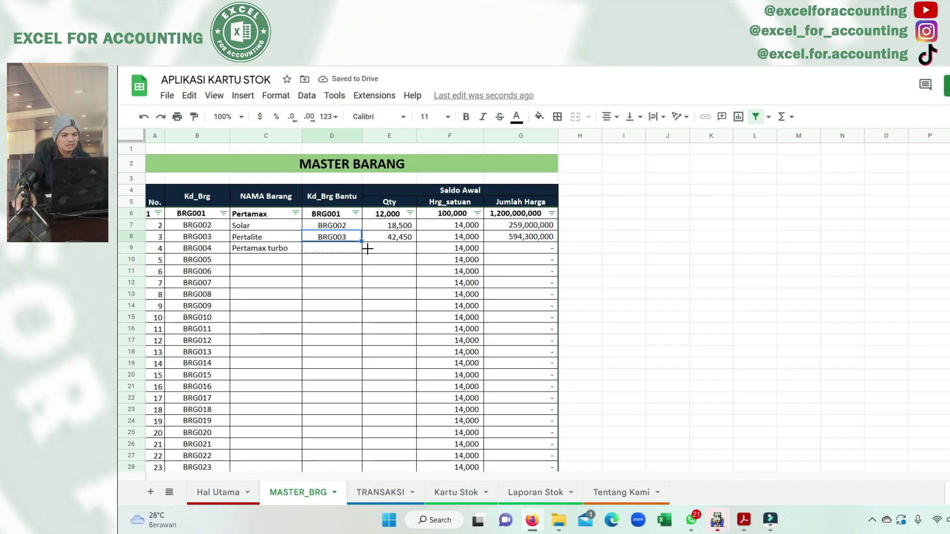
{"action": "left_click_drag", "start_coordinate": [360, 251], "coordinate": [525, 251]}
{"action": "left_click", "coordinate": [391, 248]}
{"action": "left_click", "coordinate": [447, 296]}
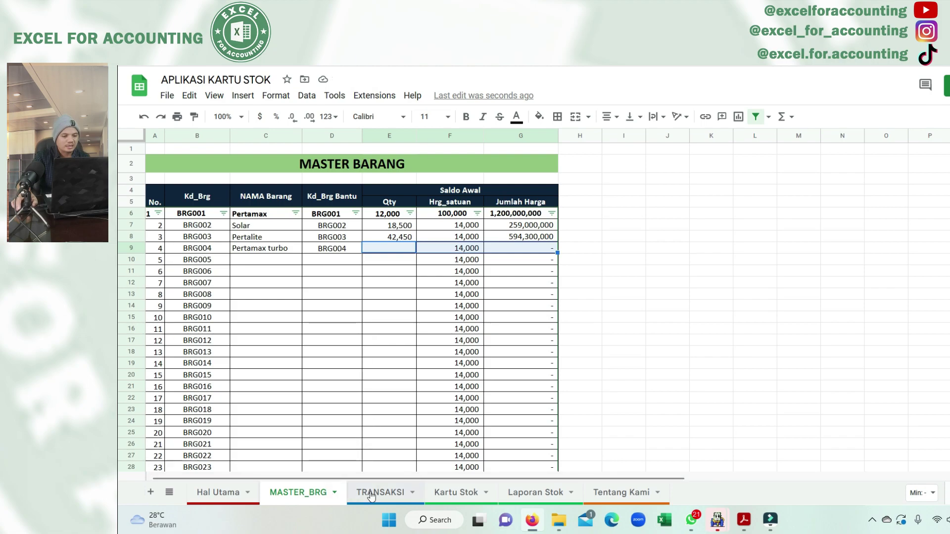
{"action": "left_click", "coordinate": [374, 492]}
Copy the 11-Dec-22 date into rows 72–73, then change row 72 to 12-Dec-22
{"action": "scroll", "coordinate": [376, 423], "scroll_direction": "down", "scroll_amount": 5}
{"action": "scroll", "coordinate": [282, 392], "scroll_direction": "down", "scroll_amount": 10}
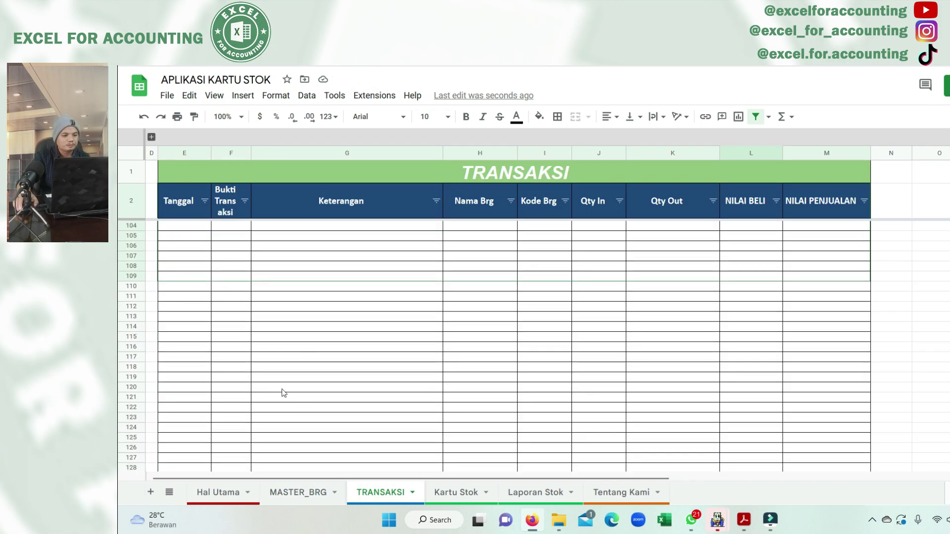
{"action": "left_click", "coordinate": [192, 367]}
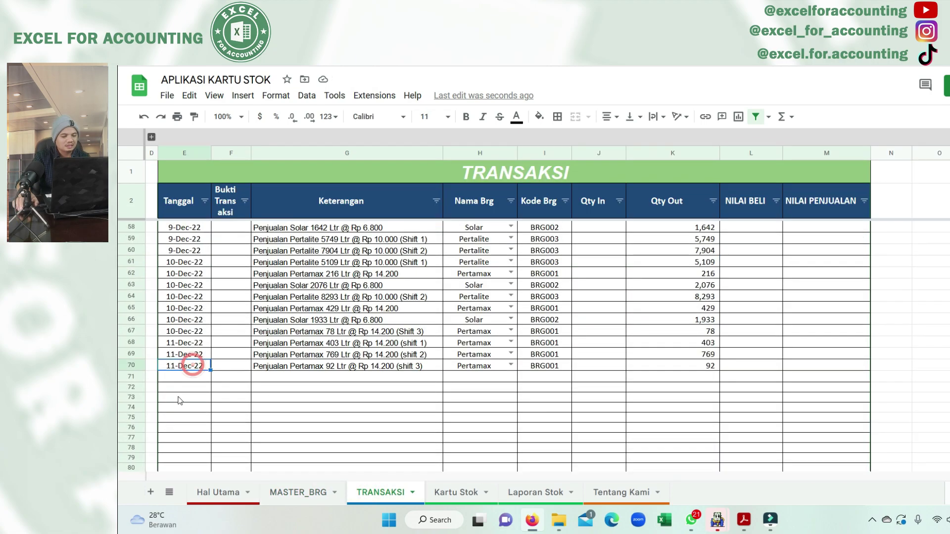
{"action": "key", "text": "ctrl+c"}
{"action": "left_click", "coordinate": [191, 389]}
{"action": "left_click_drag", "start_coordinate": [191, 388], "coordinate": [191, 398]}
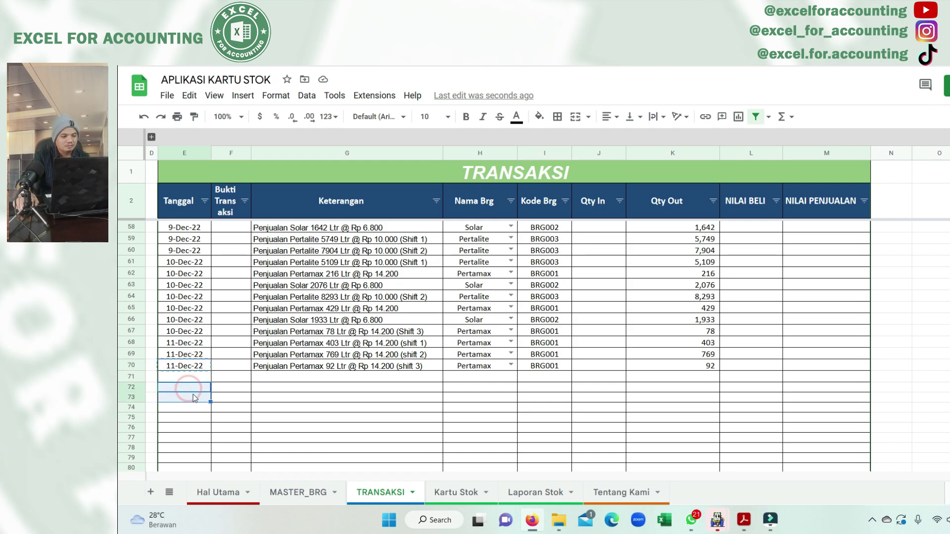
{"action": "key", "text": "ctrl+v"}
{"action": "left_click", "coordinate": [177, 392]}
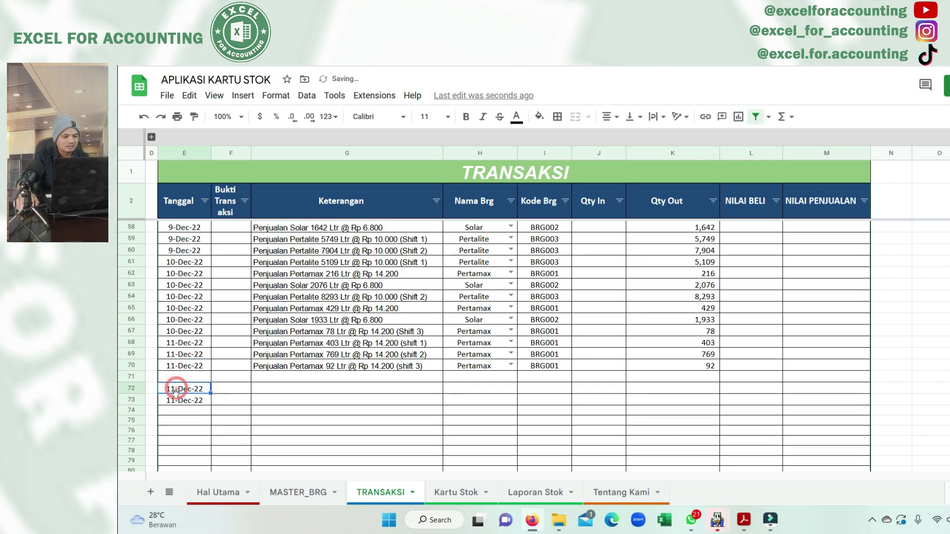
{"action": "double_click", "coordinate": [178, 389]}
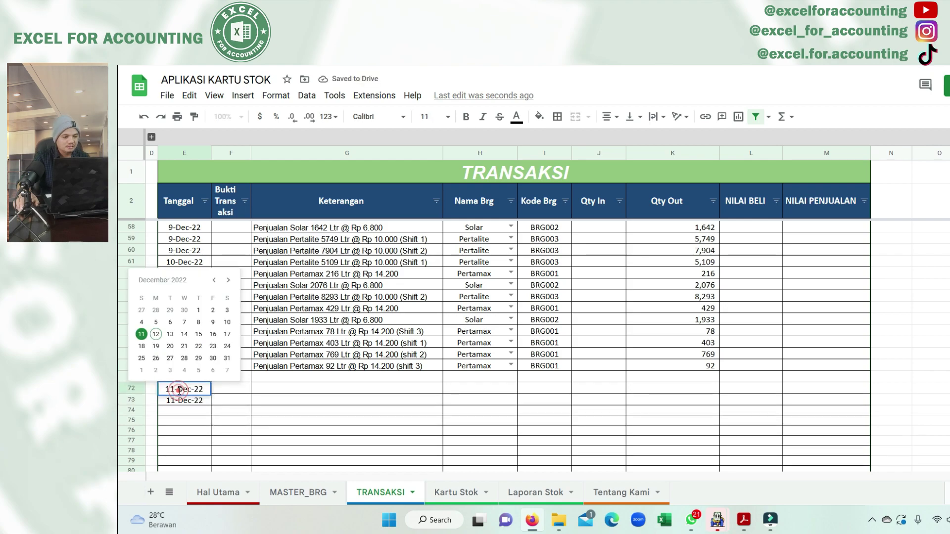
{"action": "left_click", "coordinate": [156, 334]}
Enter the description 'pembelian pertamax turob' in G72
{"action": "left_click", "coordinate": [297, 389]}
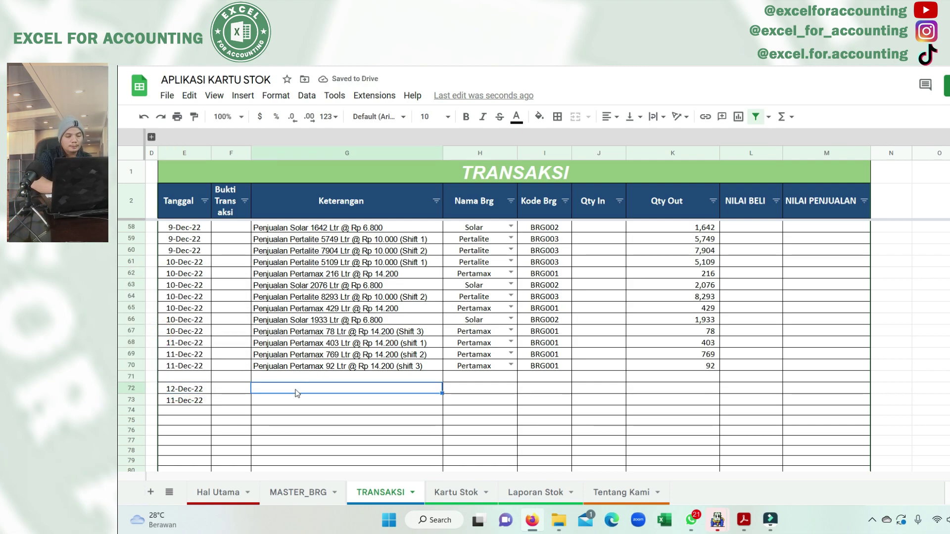
{"action": "type", "text": "pembelian pe"}
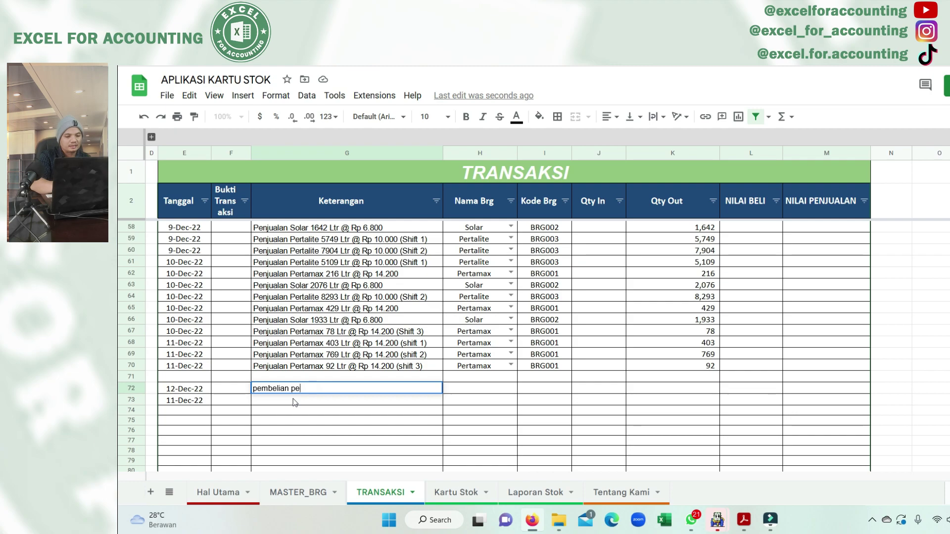
{"action": "key", "text": "BackSpace"}
{"action": "key", "text": "BackSpace"}
{"action": "key", "text": "BackSpace"}
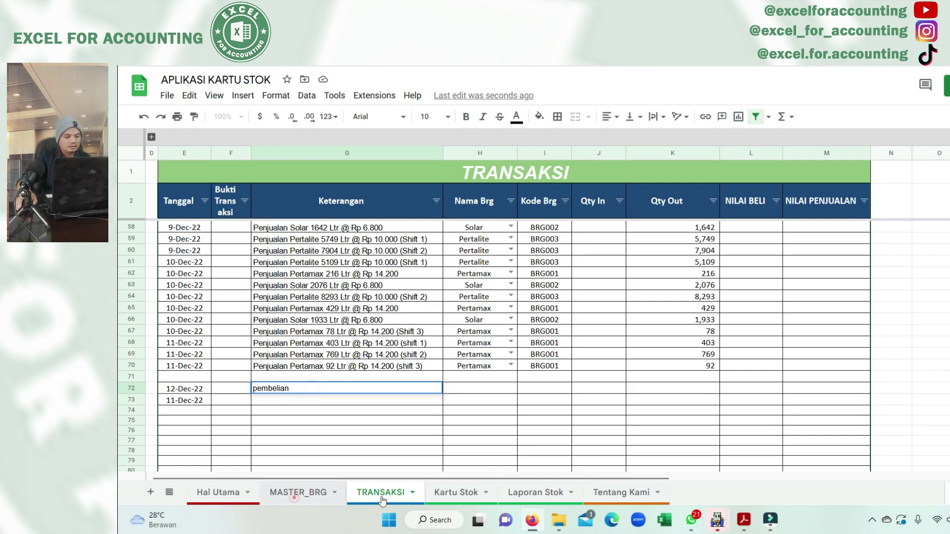
{"action": "left_click", "coordinate": [294, 494]}
{"action": "left_click", "coordinate": [381, 493]}
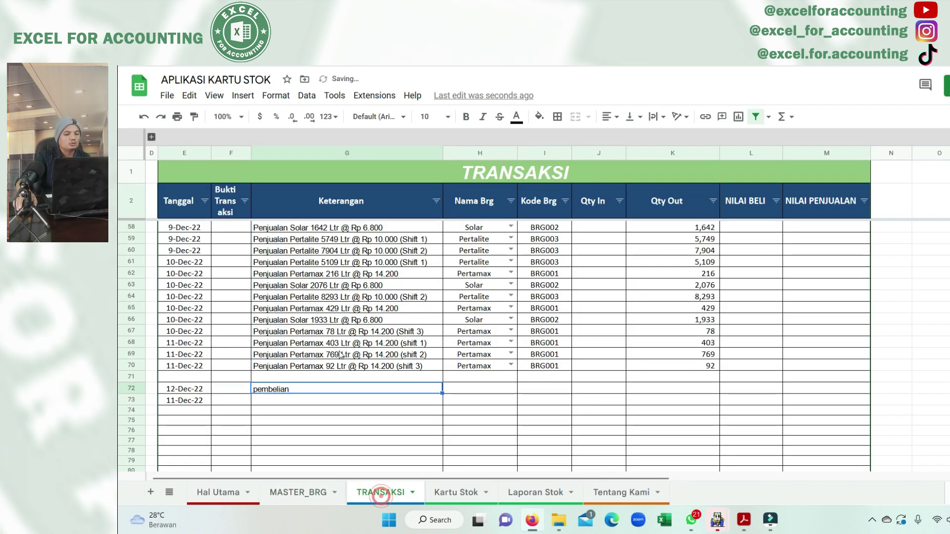
{"action": "double_click", "coordinate": [303, 388]}
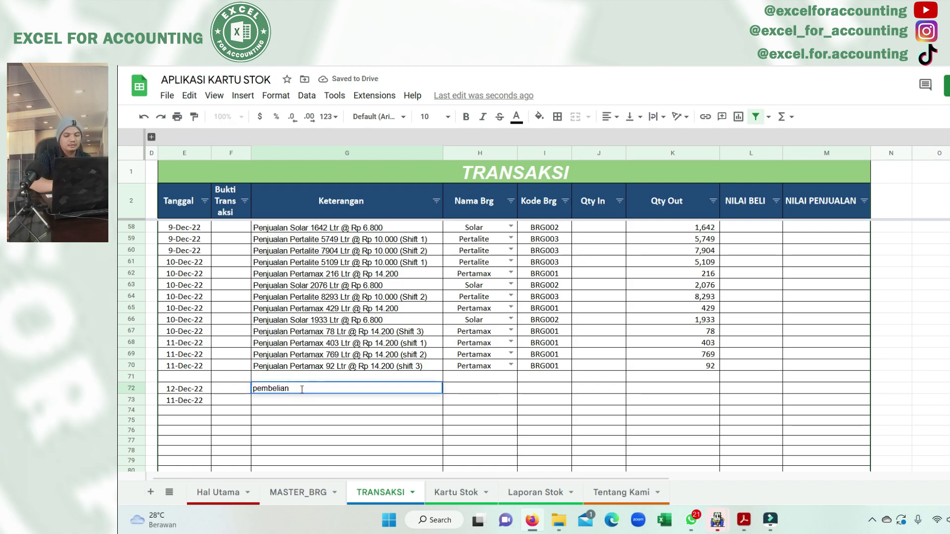
{"action": "type", "text": "pertamax turo"}
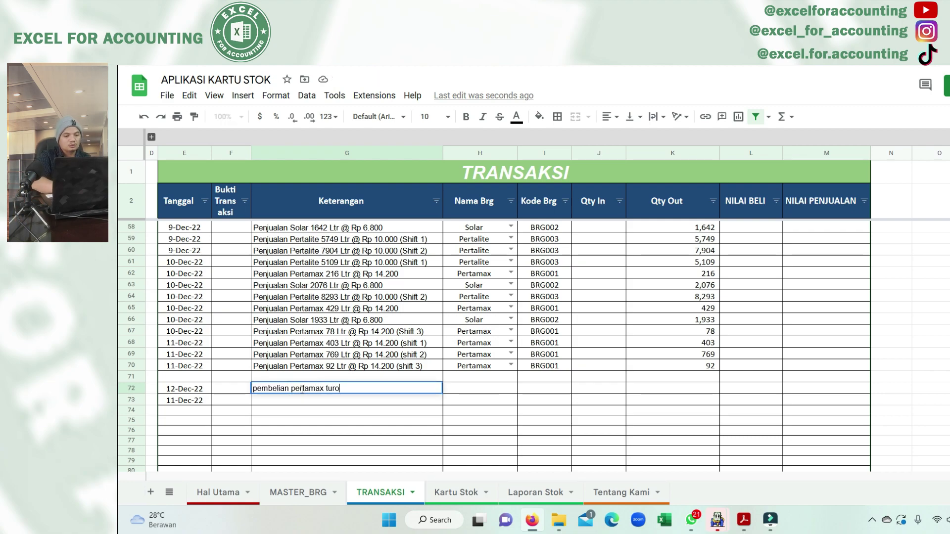
{"action": "type", "text": "b"}
{"action": "left_click", "coordinate": [492, 391]}
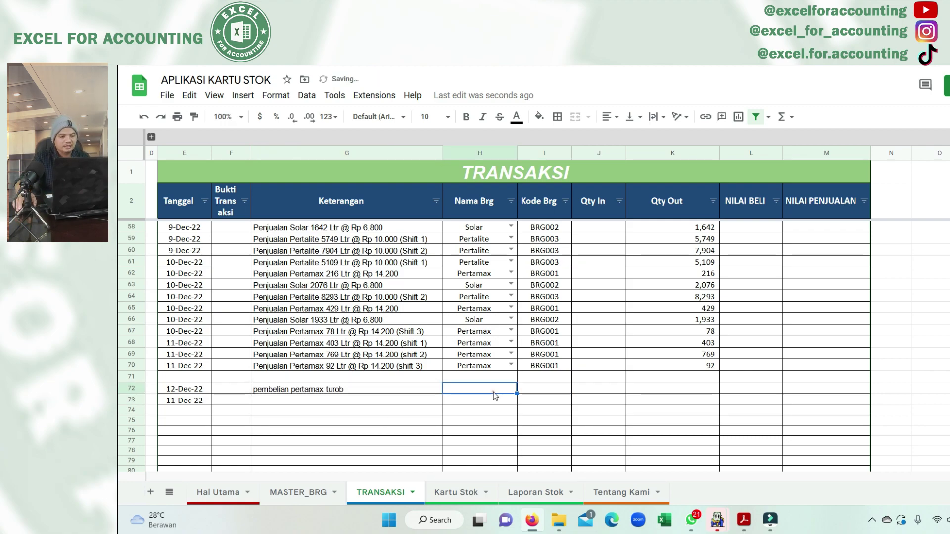
Copy the Pertamax goods name down column H and clear it from row 71
{"action": "left_click", "coordinate": [510, 365]}
{"action": "left_click", "coordinate": [576, 388]}
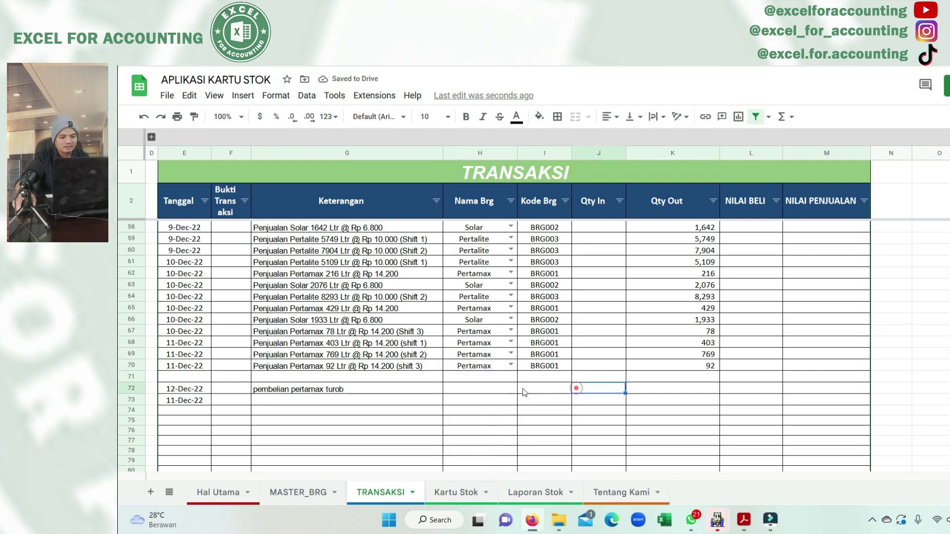
{"action": "left_click", "coordinate": [499, 388]}
{"action": "left_click", "coordinate": [500, 366]}
{"action": "mouse_move", "coordinate": [517, 371]}
{"action": "left_mouse_down"}
{"action": "mouse_move", "coordinate": [513, 484]}
{"action": "mouse_move", "coordinate": [515, 456]}
{"action": "left_mouse_up"}
{"action": "left_click_drag", "start_coordinate": [516, 424], "coordinate": [515, 423]}
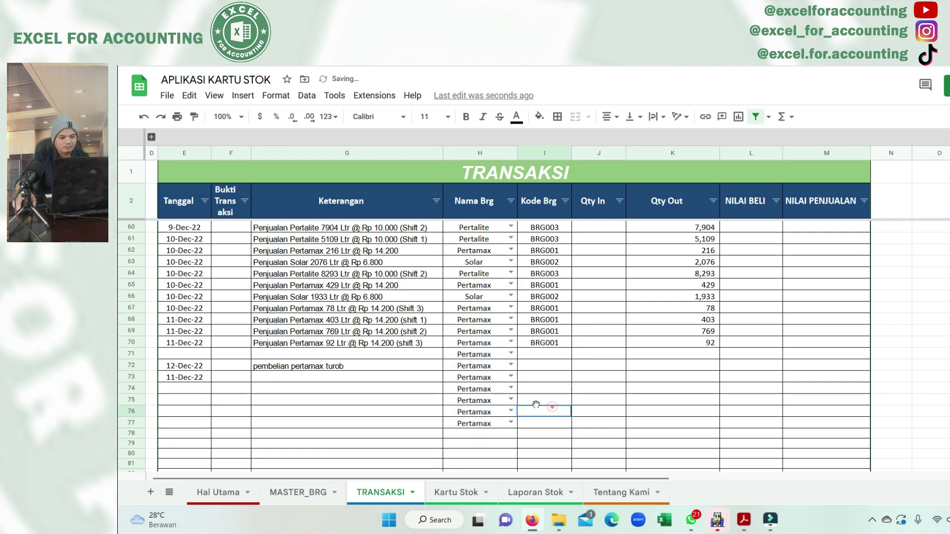
{"action": "left_click", "coordinate": [479, 355]}
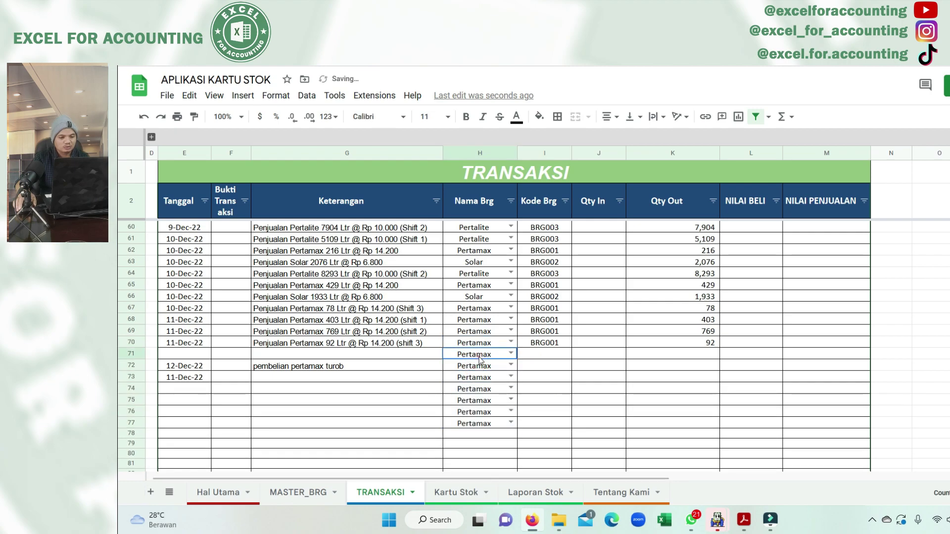
{"action": "key", "text": "Delete"}
{"action": "left_click", "coordinate": [513, 390]}
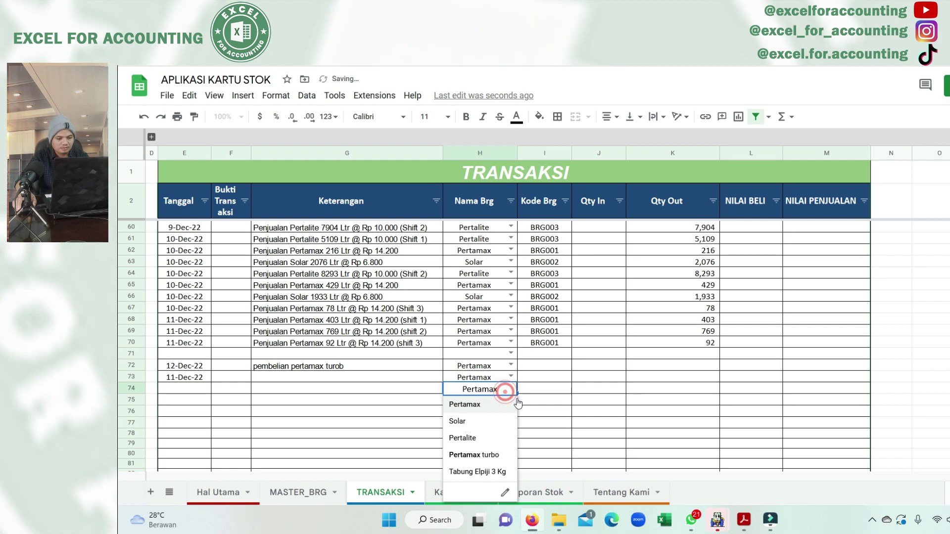
{"action": "left_click", "coordinate": [501, 377]}
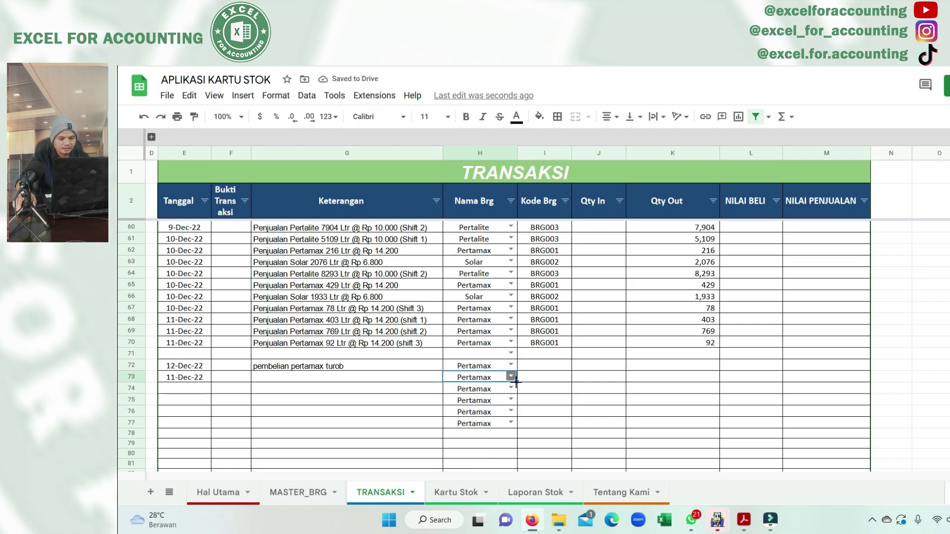
{"action": "left_click_drag", "start_coordinate": [518, 382], "coordinate": [519, 380]}
Copy the item code formula down column I, then delete the extra goods names and codes
{"action": "scroll", "coordinate": [520, 380], "scroll_direction": "down", "scroll_amount": 3}
{"action": "scroll", "coordinate": [544, 347], "scroll_direction": "up", "scroll_amount": 10}
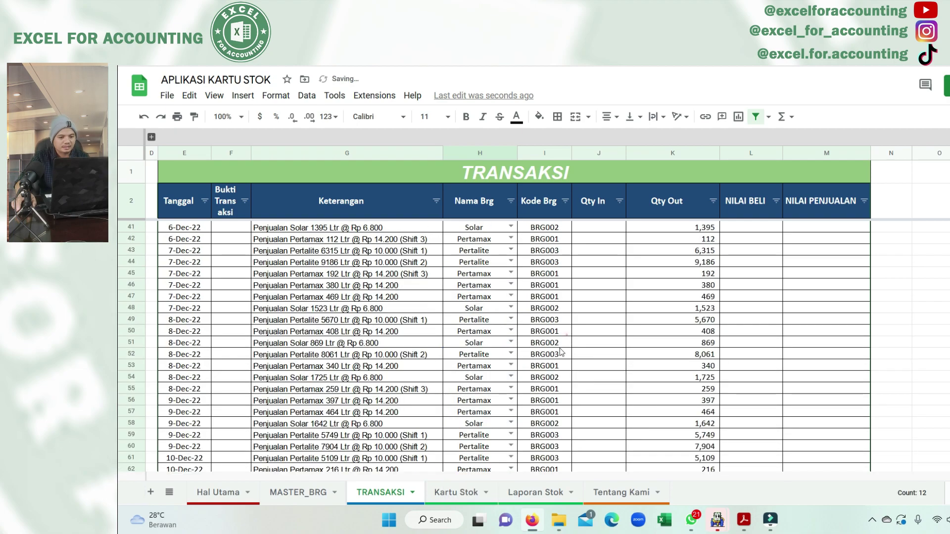
{"action": "left_click", "coordinate": [568, 333]}
{"action": "scroll", "coordinate": [571, 337], "scroll_direction": "down", "scroll_amount": 10}
{"action": "scroll", "coordinate": [571, 336], "scroll_direction": "up", "scroll_amount": 10}
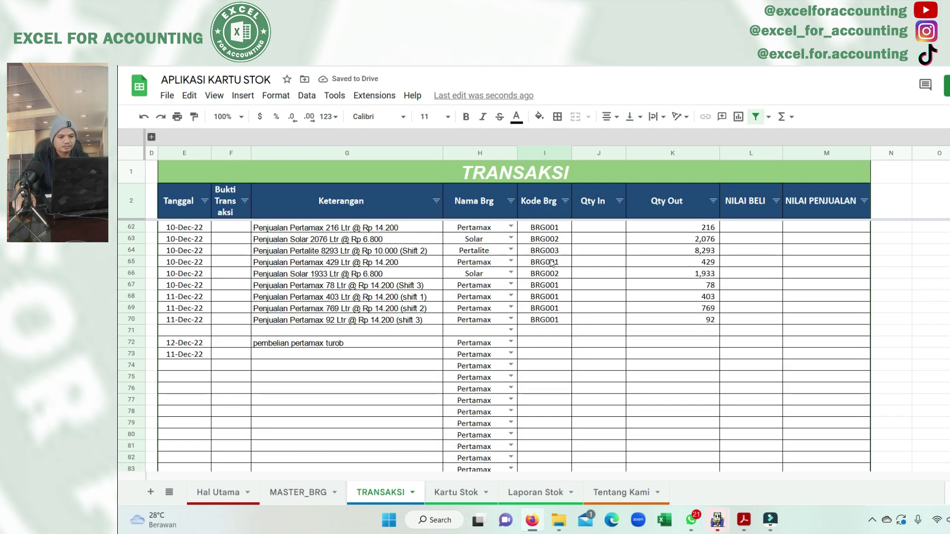
{"action": "left_click", "coordinate": [554, 319]}
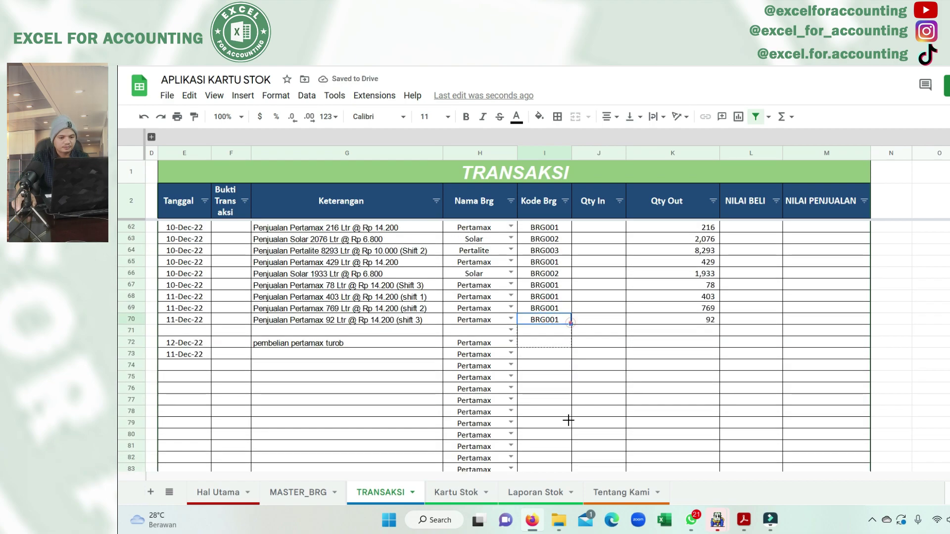
{"action": "left_click_drag", "start_coordinate": [568, 420], "coordinate": [619, 403]}
{"action": "left_click_drag", "start_coordinate": [474, 350], "coordinate": [474, 364]}
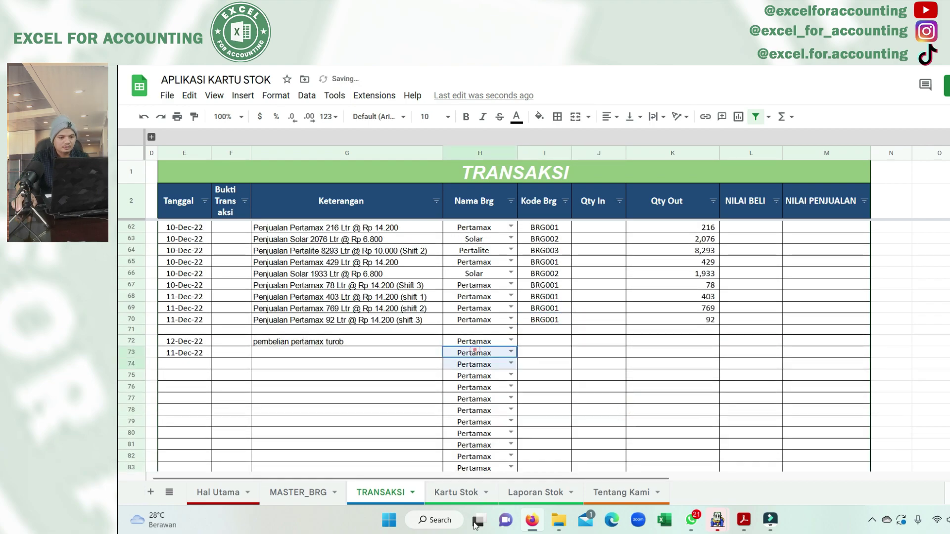
{"action": "left_click_drag", "start_coordinate": [474, 524], "coordinate": [474, 458]}
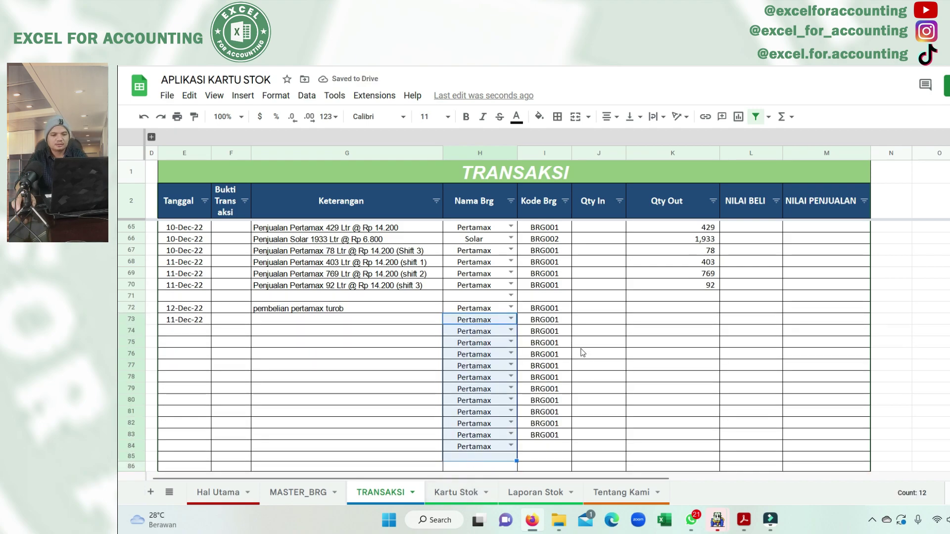
{"action": "key", "text": "Delete"}
Choose Pertamax turbo in H72's dropdown so BRG004 fills in
{"action": "left_click", "coordinate": [489, 309]}
{"action": "type", "text": "t"}
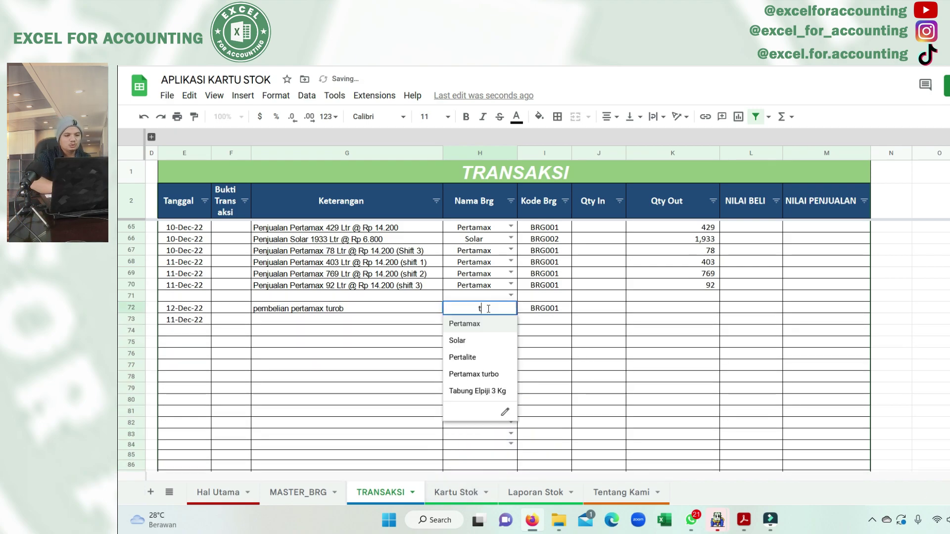
{"action": "type", "text": "ur"}
{"action": "left_click", "coordinate": [464, 323]}
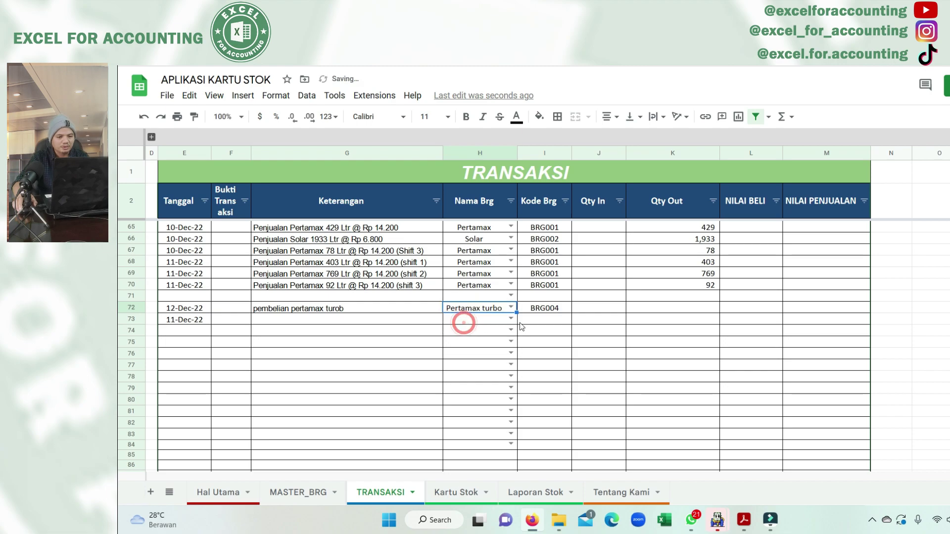
{"action": "scroll", "coordinate": [520, 327], "scroll_direction": "up", "scroll_amount": 3}
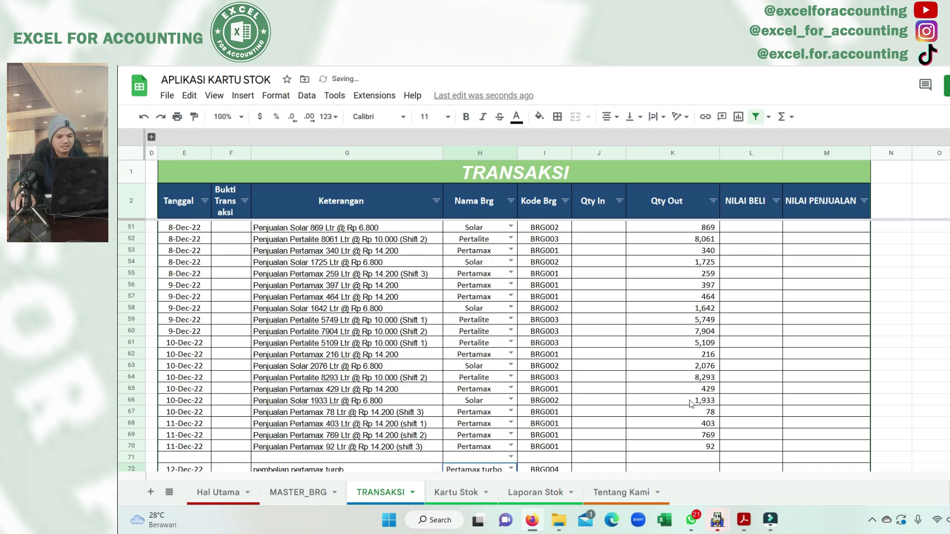
{"action": "left_click", "coordinate": [589, 389]}
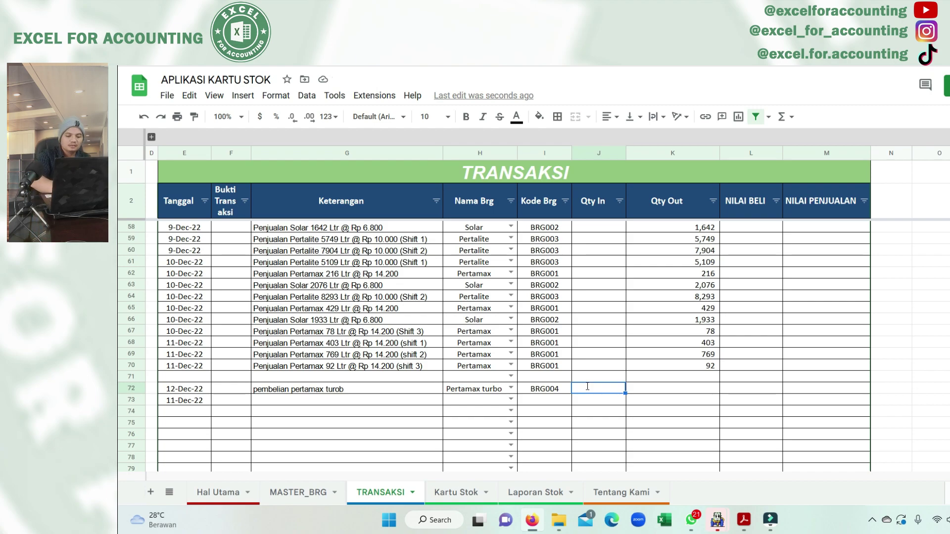
Enter Qty In 8000 in J72 and NILAI BELI formula =13500*J72 in L72
{"action": "type", "text": "8000"}
{"action": "key", "text": "Return"}
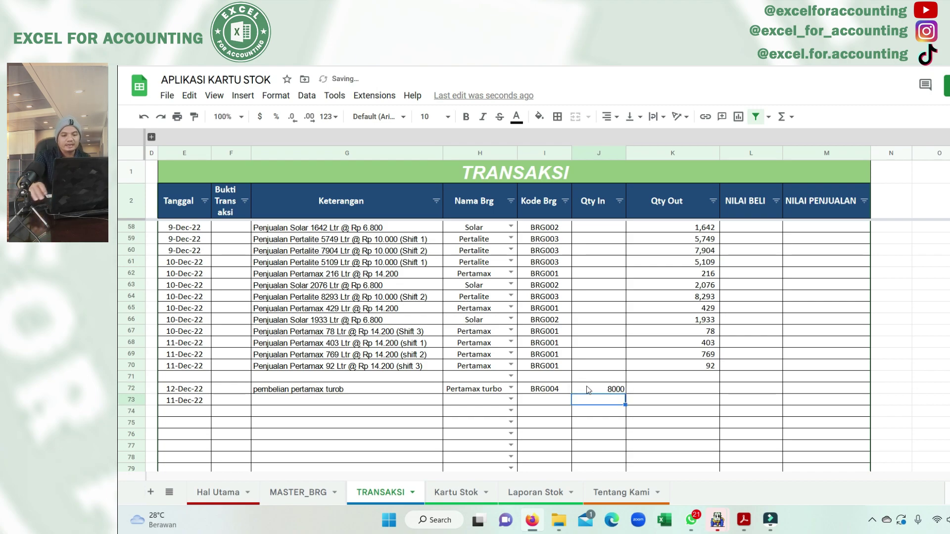
{"action": "left_click", "coordinate": [753, 384]}
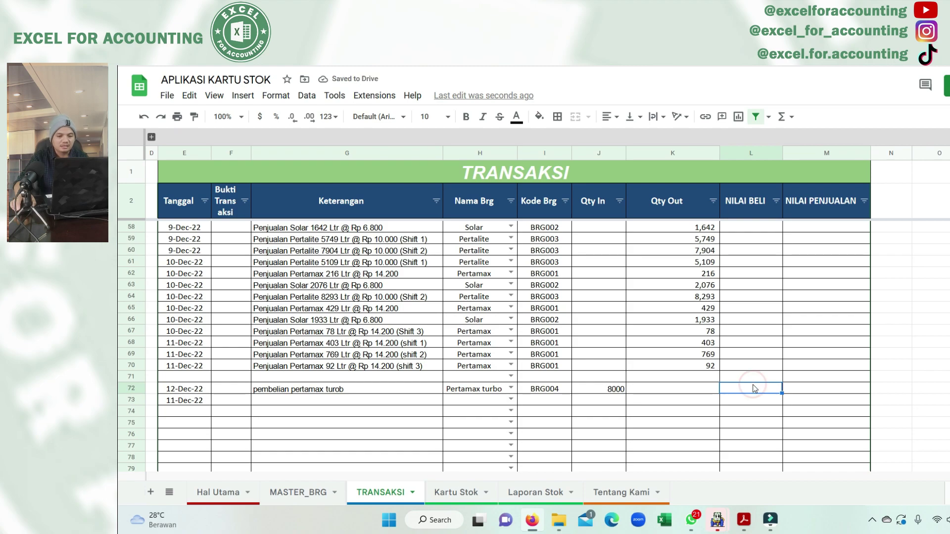
{"action": "type", "text": "="}
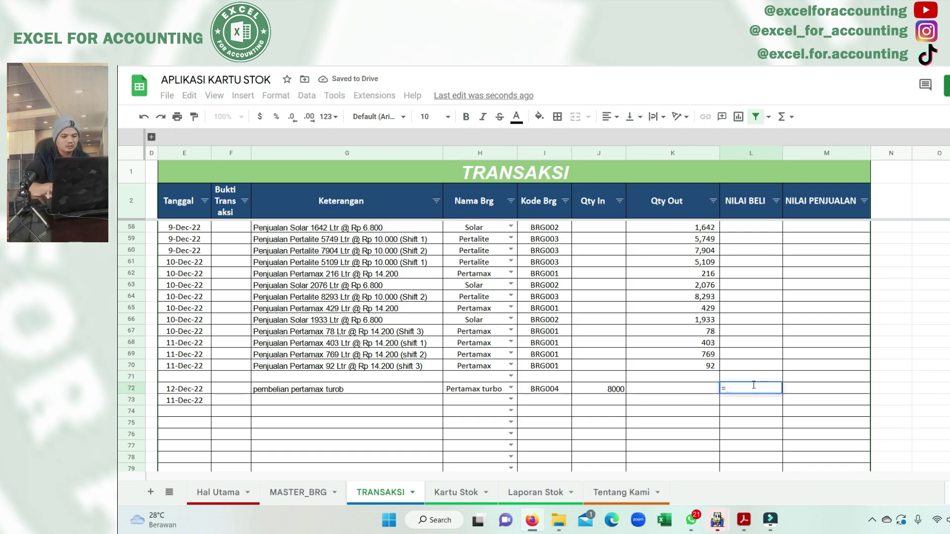
{"action": "type", "text": "135"}
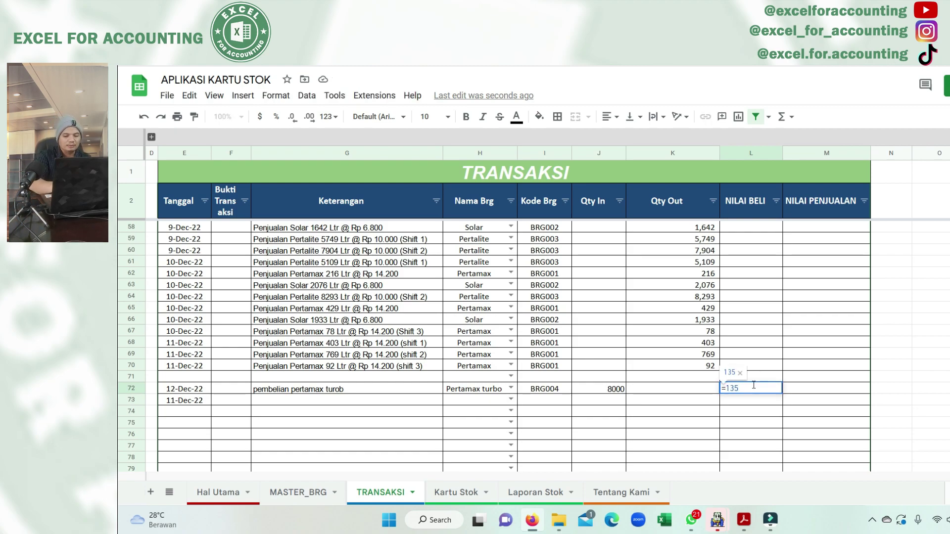
{"action": "type", "text": "*"}
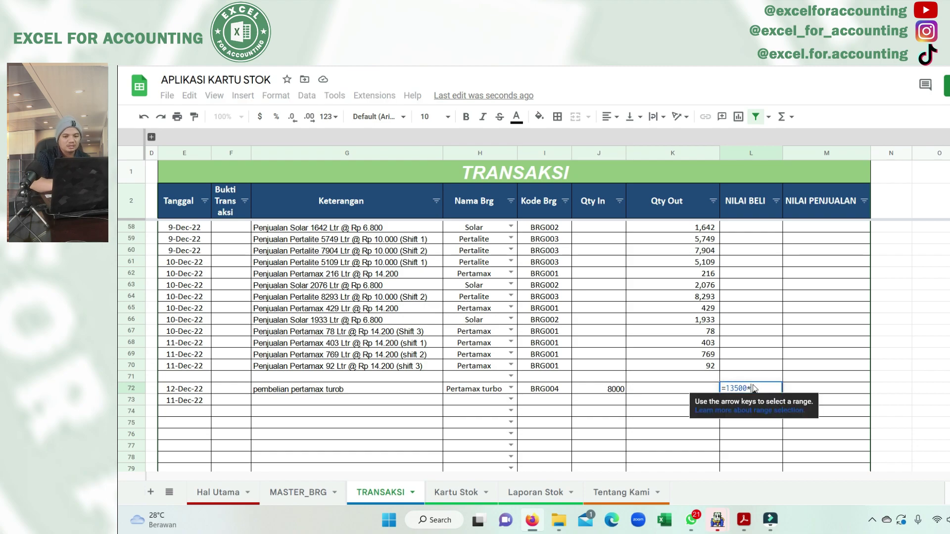
{"action": "type", "text": "J72"}
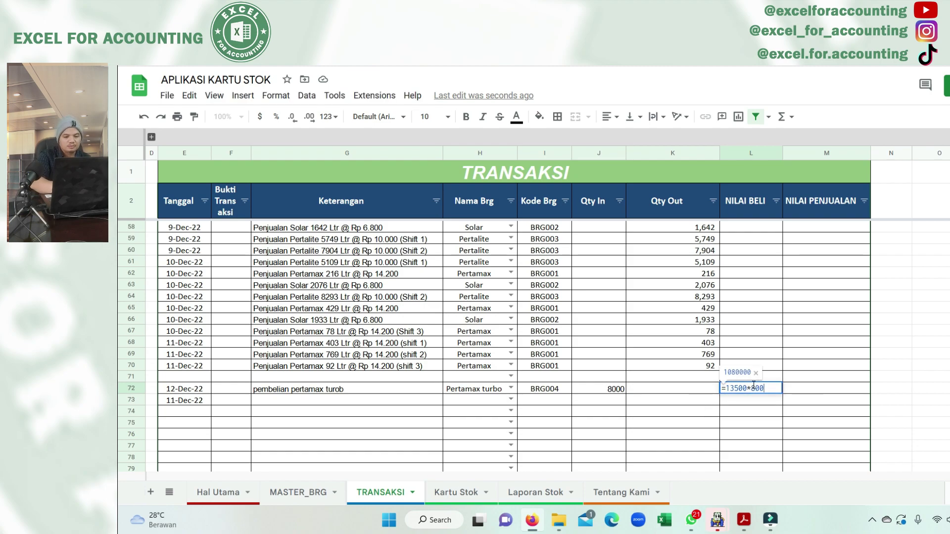
{"action": "key", "text": "Return"}
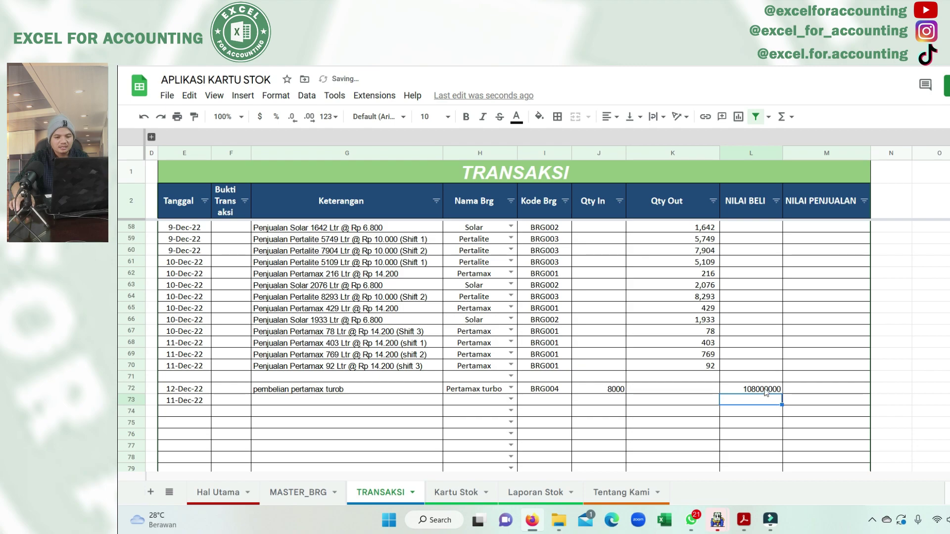
{"action": "left_click", "coordinate": [765, 391]}
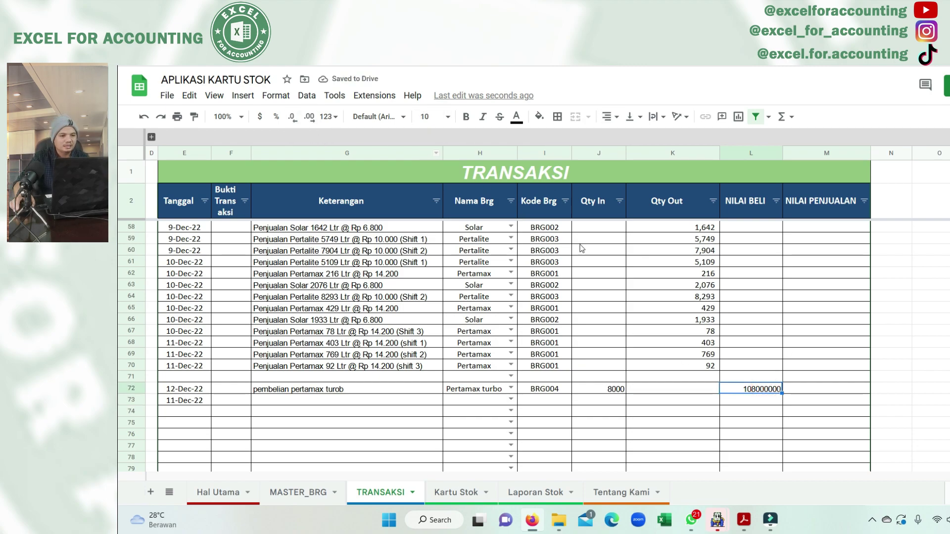
{"action": "left_click", "coordinate": [778, 411]}
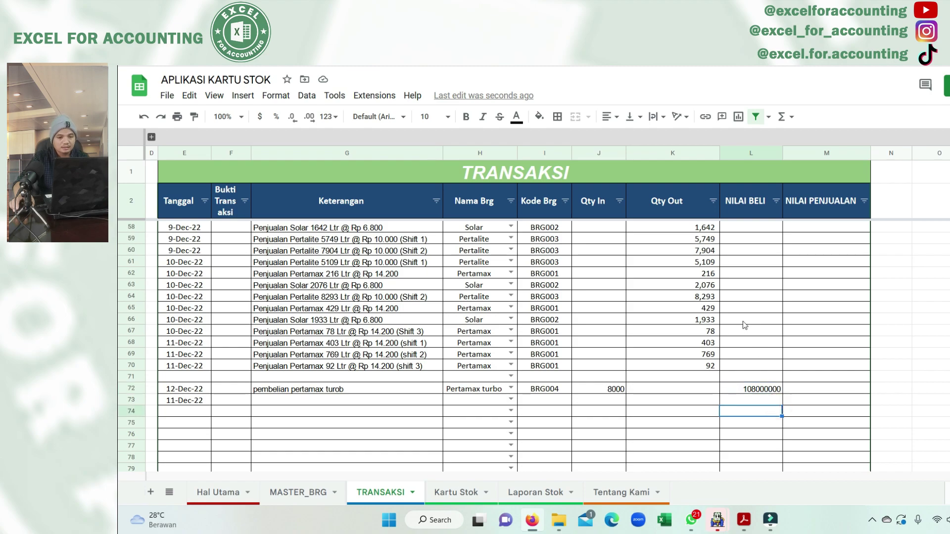
Apply the Number format to L64:L77 so row 72 shows 108,000,000.00
{"action": "left_click", "coordinate": [742, 149]}
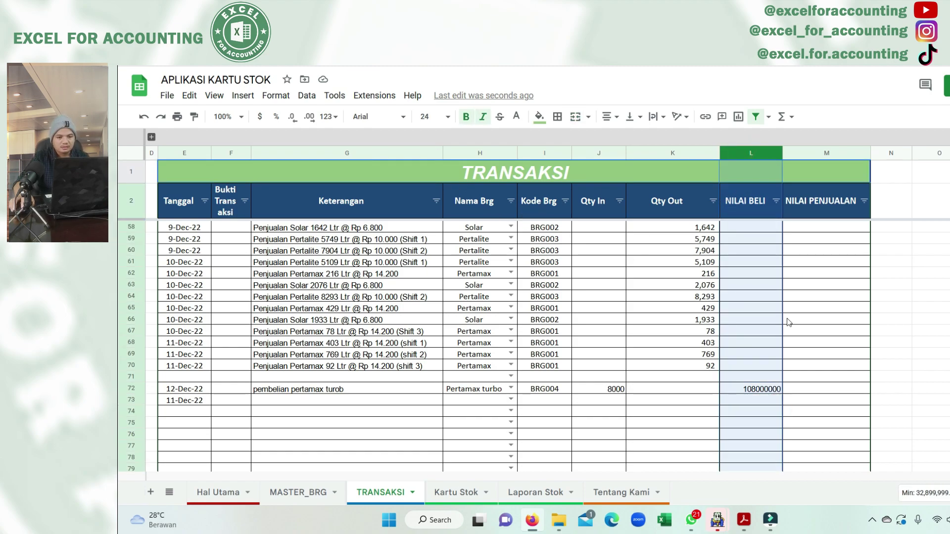
{"action": "left_click_drag", "start_coordinate": [751, 296], "coordinate": [751, 445]}
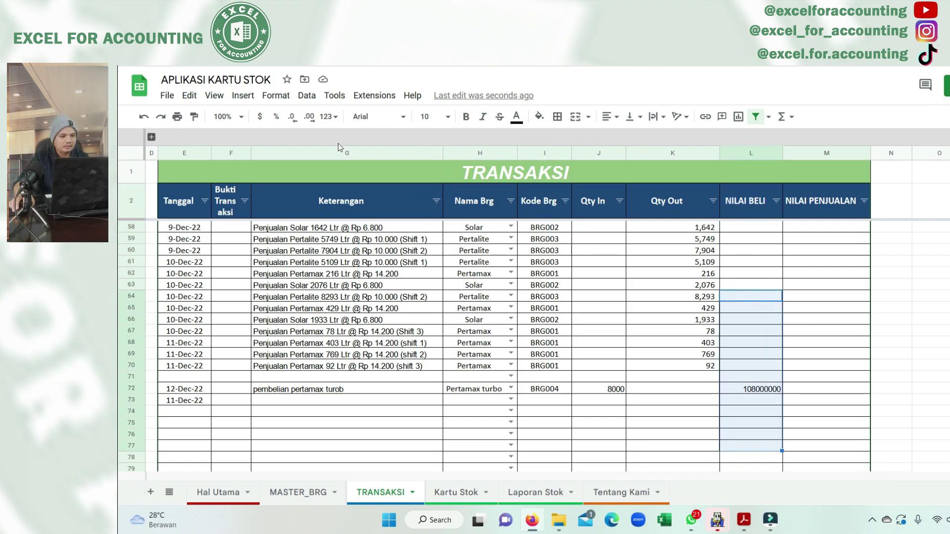
{"action": "left_click", "coordinate": [276, 95]}
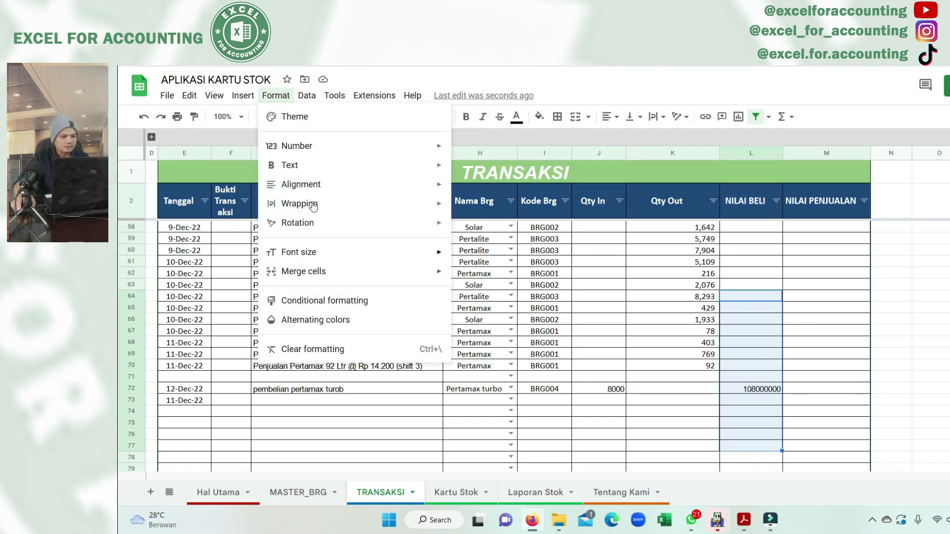
{"action": "mouse_move", "coordinate": [297, 146]}
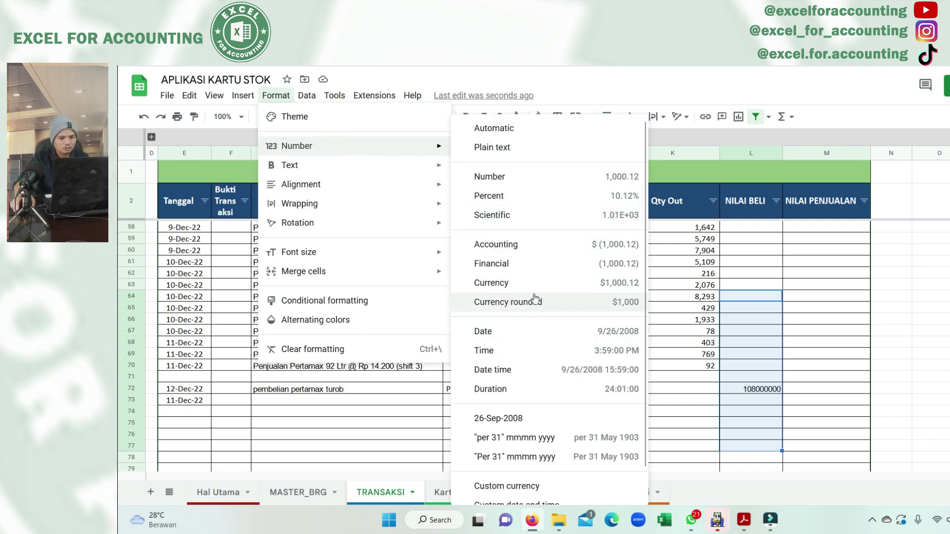
{"action": "left_click", "coordinate": [523, 177]}
{"action": "left_click", "coordinate": [852, 375]}
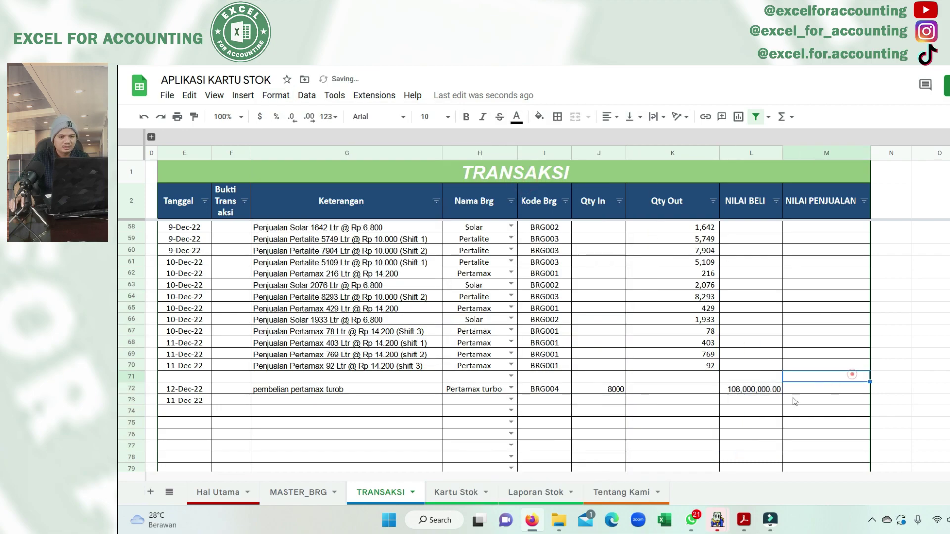
{"action": "left_click", "coordinate": [766, 391]}
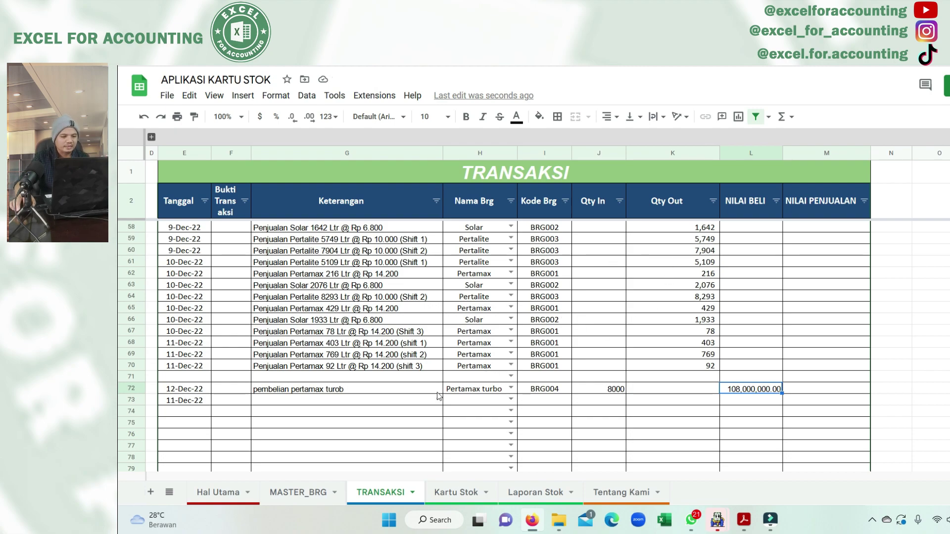
{"action": "left_click", "coordinate": [317, 391]}
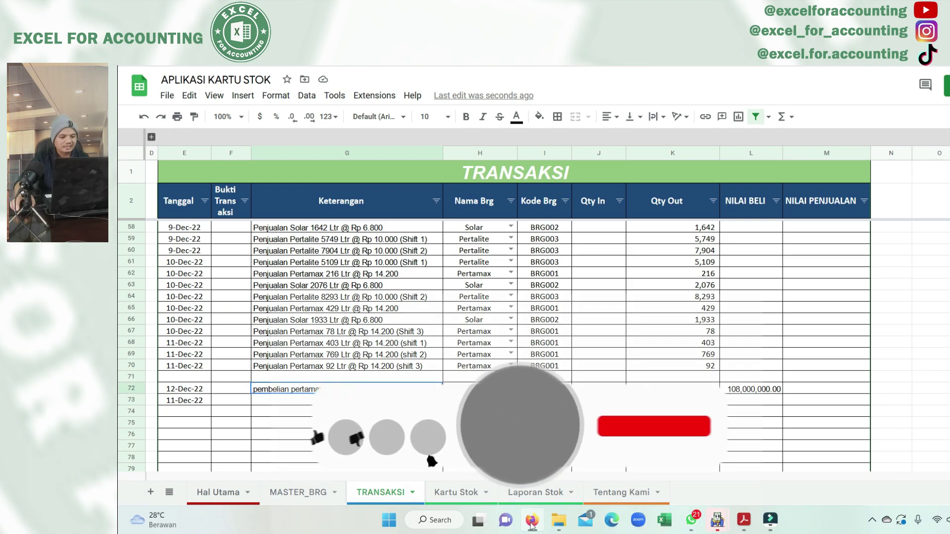
Pick Pertamax turbo on the Kartu Stok card to see its 8,000 purchase, then view its Laporan Stok row
{"action": "left_click", "coordinate": [459, 493]}
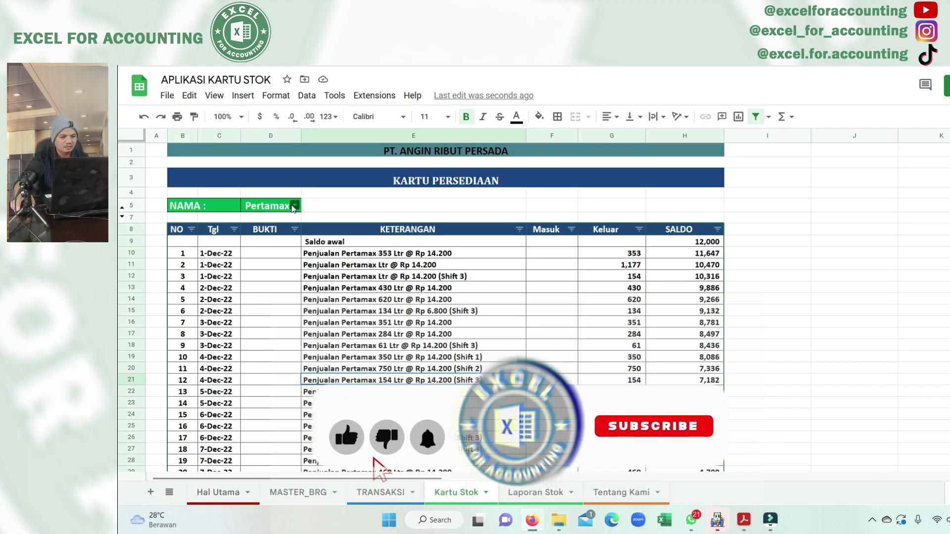
{"action": "left_click", "coordinate": [271, 207]}
{"action": "left_click", "coordinate": [275, 274]}
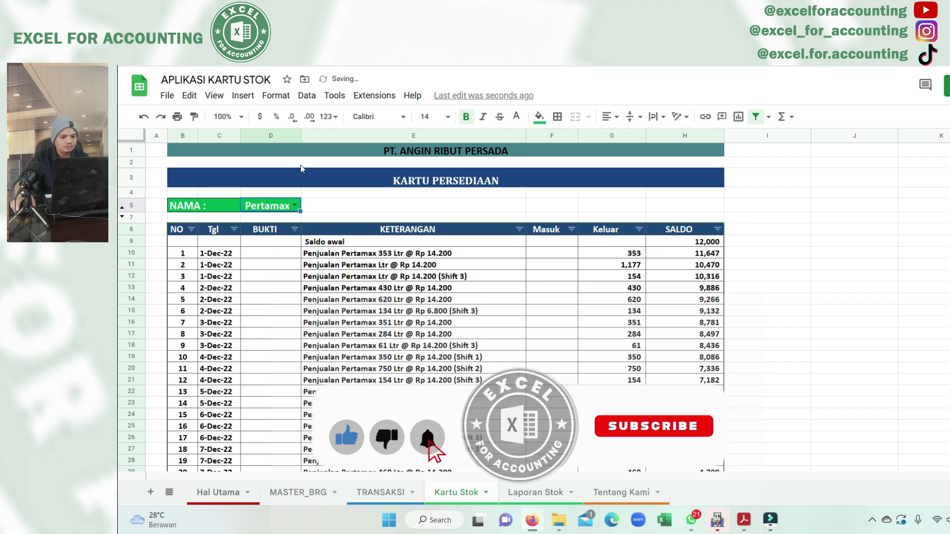
{"action": "left_click", "coordinate": [430, 298]}
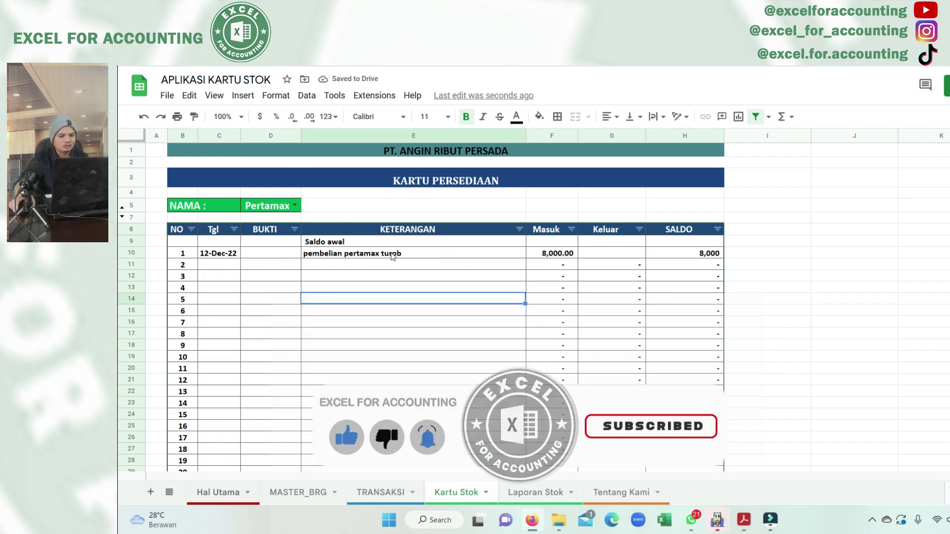
{"action": "left_click", "coordinate": [391, 255]}
{"action": "left_click", "coordinate": [560, 494]}
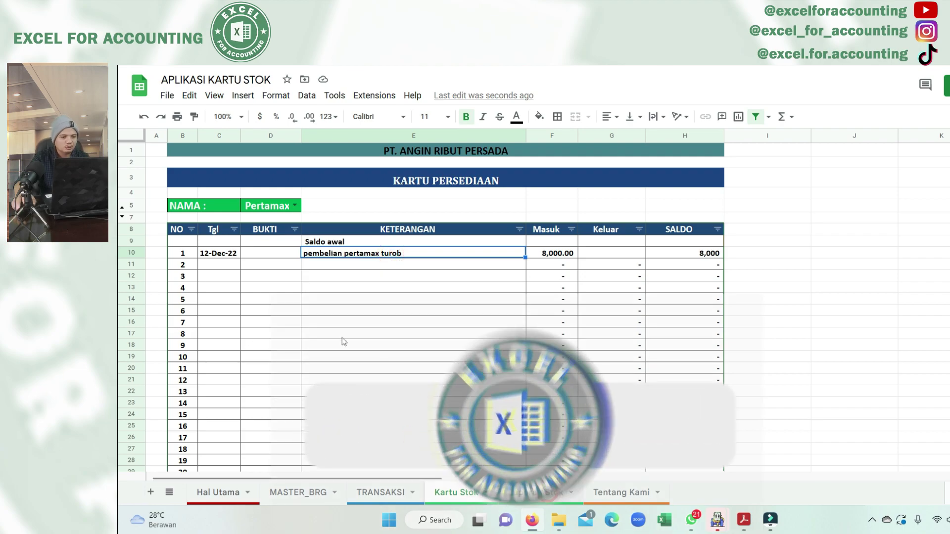
{"action": "left_click", "coordinate": [242, 294]}
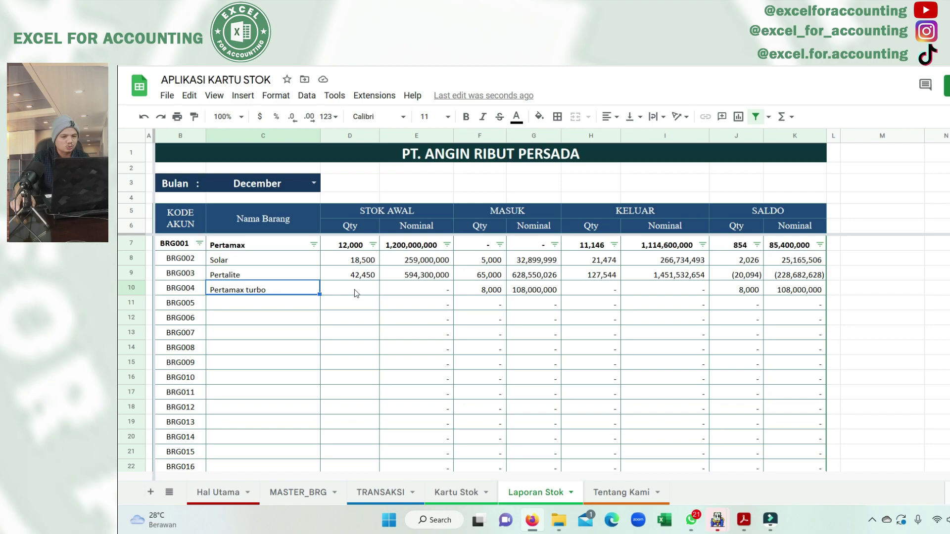
Check Pertamax turbo's 8,000 in, outgoing, and 108,000,000 balance figures in Laporan Stok, then go to MASTER_BRG
{"action": "left_click", "coordinate": [474, 293]}
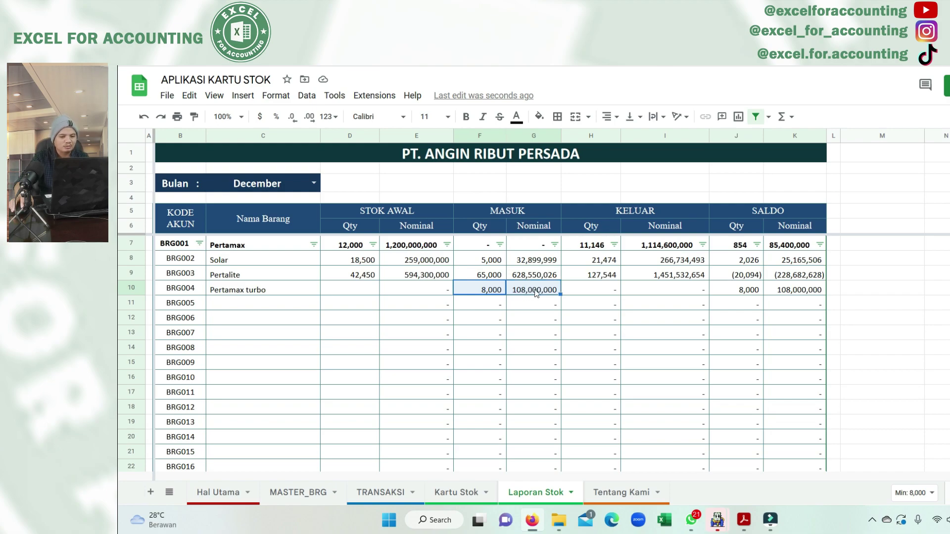
{"action": "left_click_drag", "start_coordinate": [747, 292], "coordinate": [814, 293]}
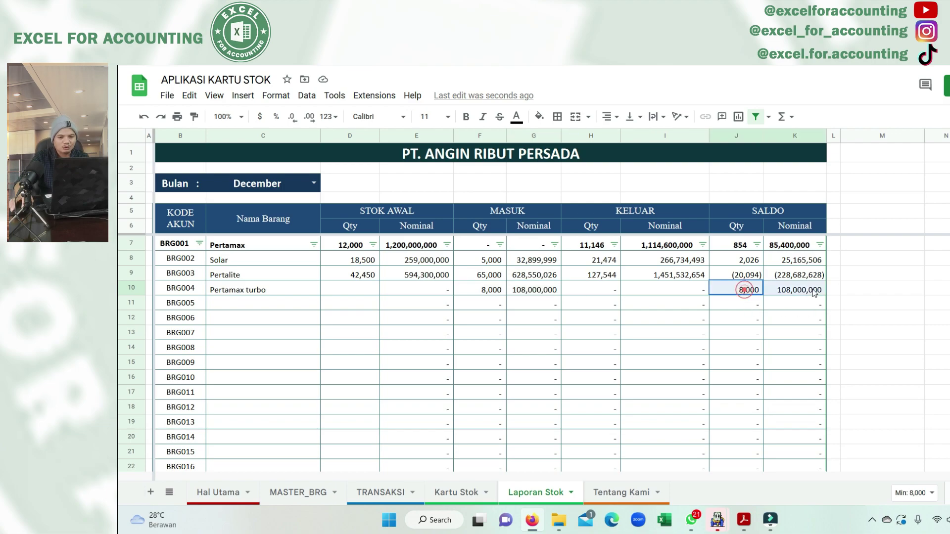
{"action": "left_click_drag", "start_coordinate": [483, 292], "coordinate": [533, 292]}
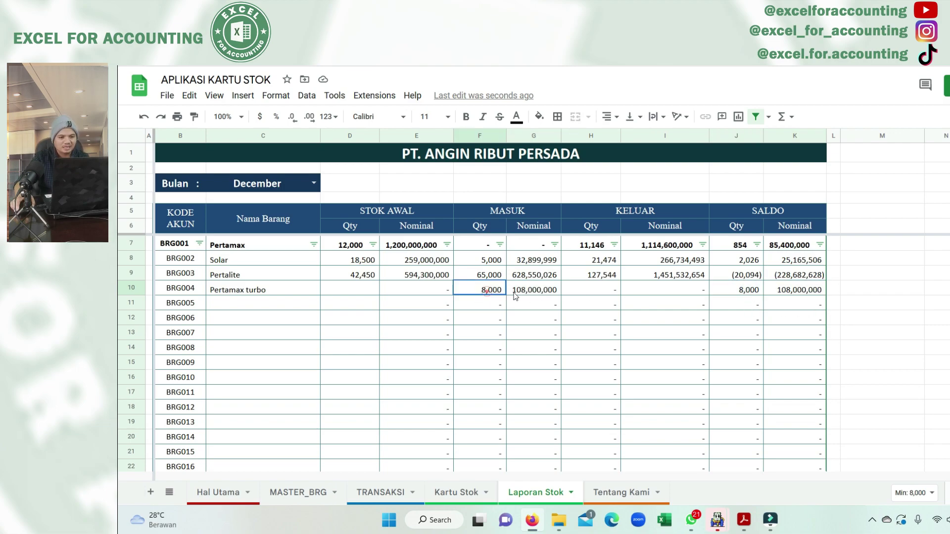
{"action": "left_click_drag", "start_coordinate": [614, 296], "coordinate": [665, 292]}
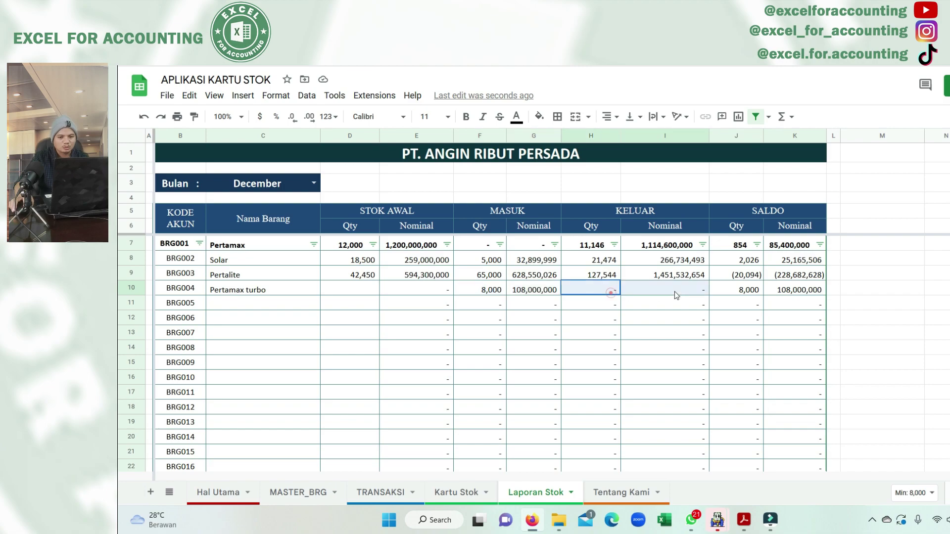
{"action": "left_click", "coordinate": [752, 291]}
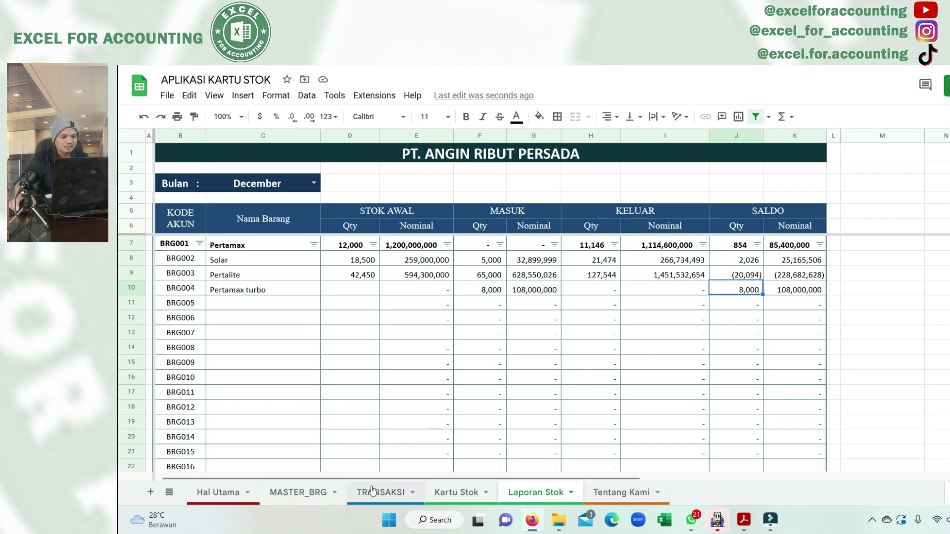
{"action": "left_click", "coordinate": [293, 493]}
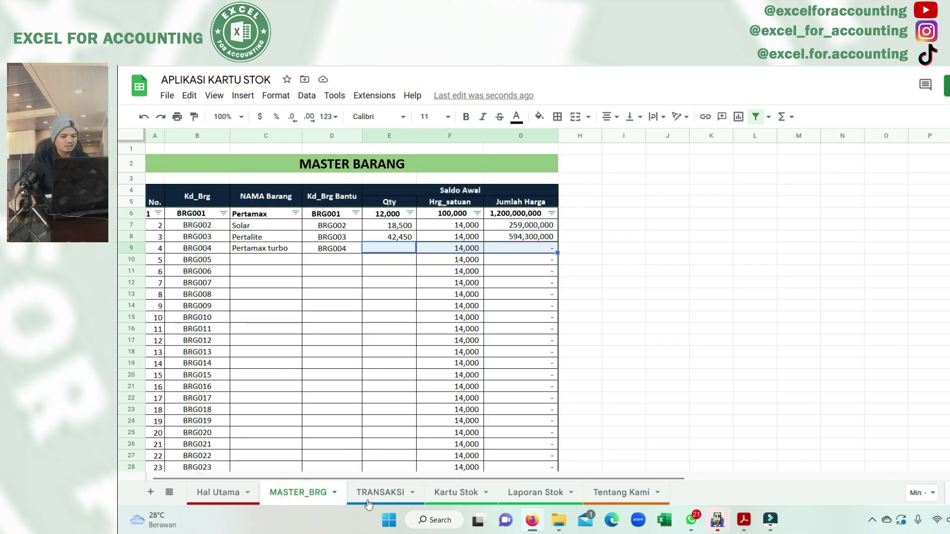
Start row 73's sale description on TRANSAKSI and fix the 'turob' typo in row 72's purchase description
{"action": "left_click", "coordinate": [376, 495]}
{"action": "left_click", "coordinate": [298, 403]}
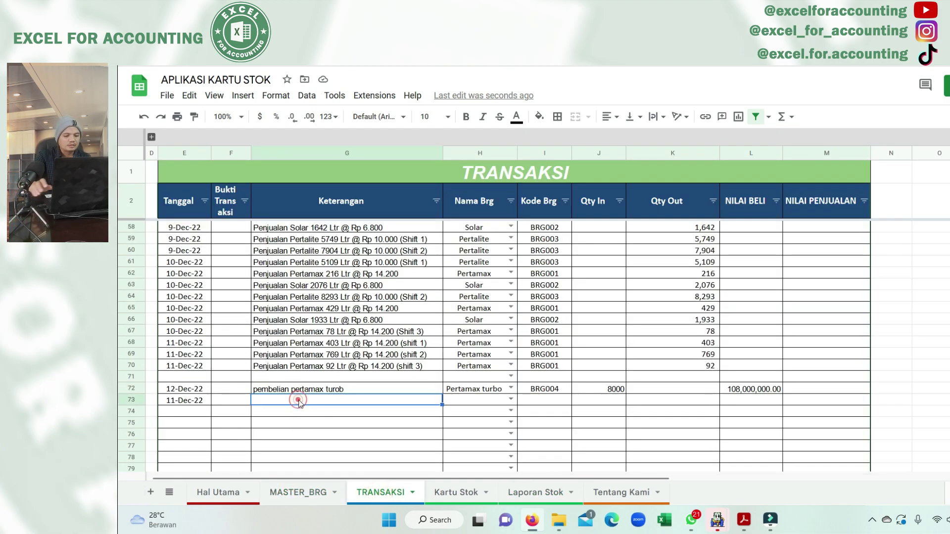
{"action": "type", "text": "penjualan pertamax turbo 2000 lt"}
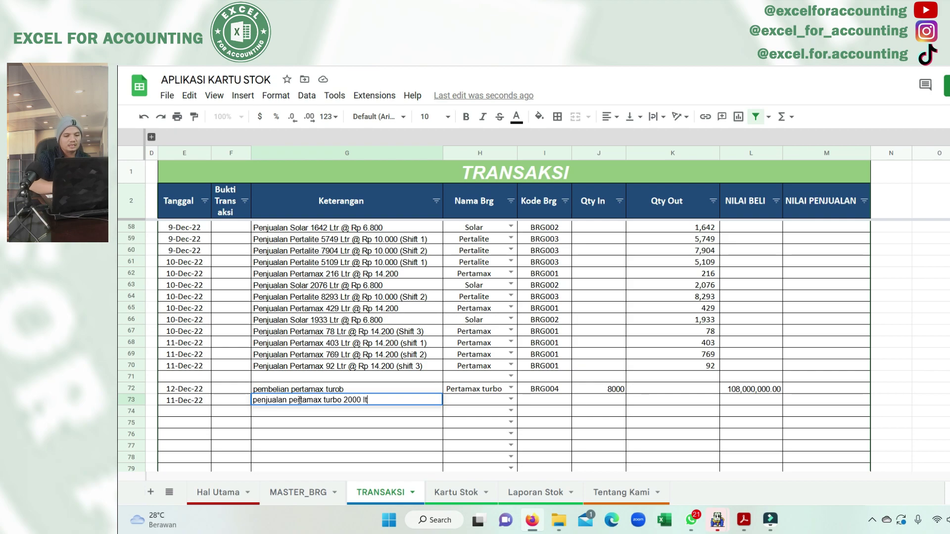
{"action": "type", "text": "r"}
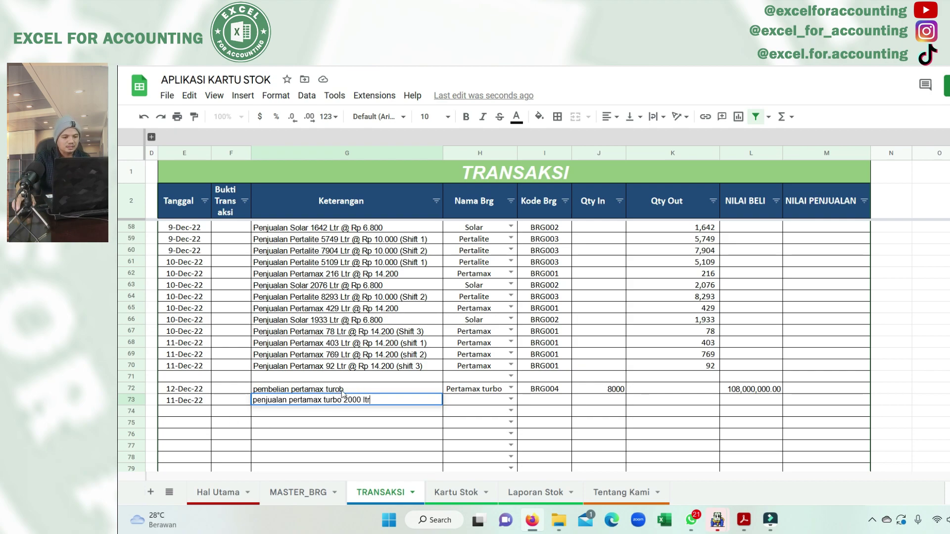
{"action": "left_click", "coordinate": [343, 391]}
{"action": "double_click", "coordinate": [347, 389]}
{"action": "key", "text": "BackSpace"}
{"action": "key", "text": "BackSpace"}
{"action": "type", "text": "bo 8000 ltr"}
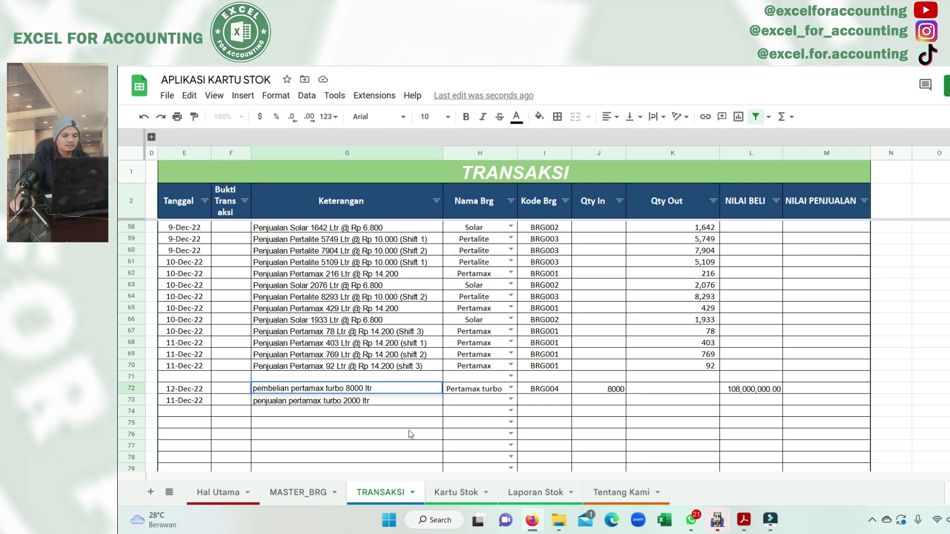
{"action": "left_click", "coordinate": [393, 411]}
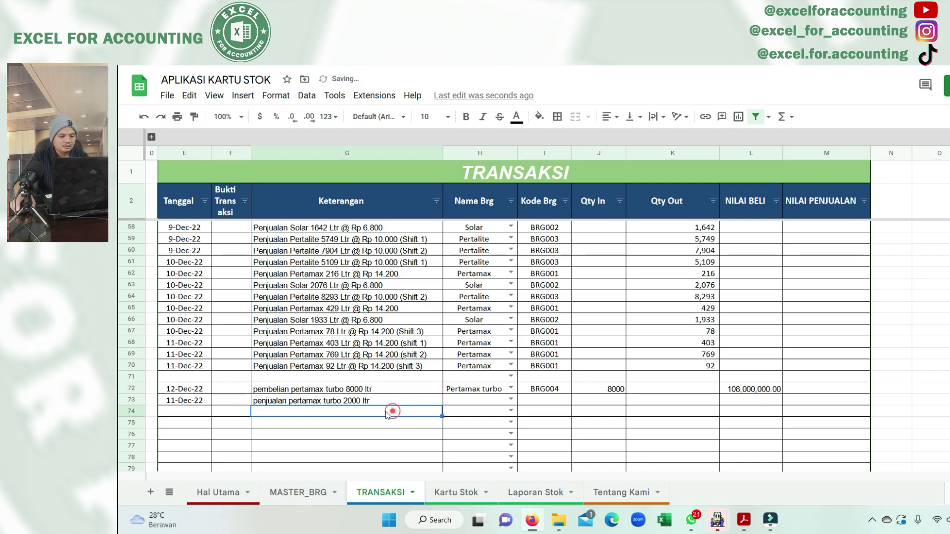
Correct row 73's description to 1000 ltr and set its product to Pertamax turbo
{"action": "double_click", "coordinate": [350, 401]}
{"action": "double_click", "coordinate": [352, 400]}
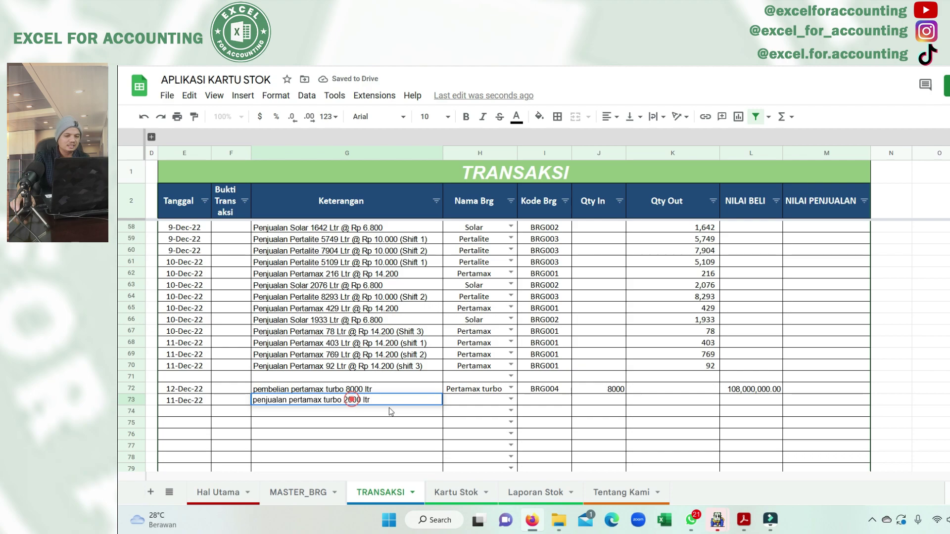
{"action": "left_click", "coordinate": [352, 400]}
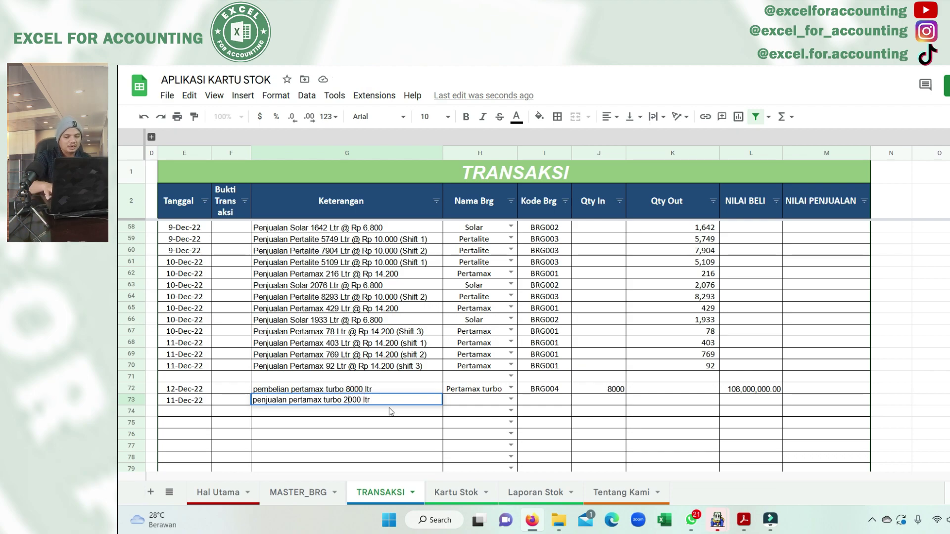
{"action": "key", "text": "BackSpace"}
{"action": "type", "text": "1"}
{"action": "key", "text": "Return"}
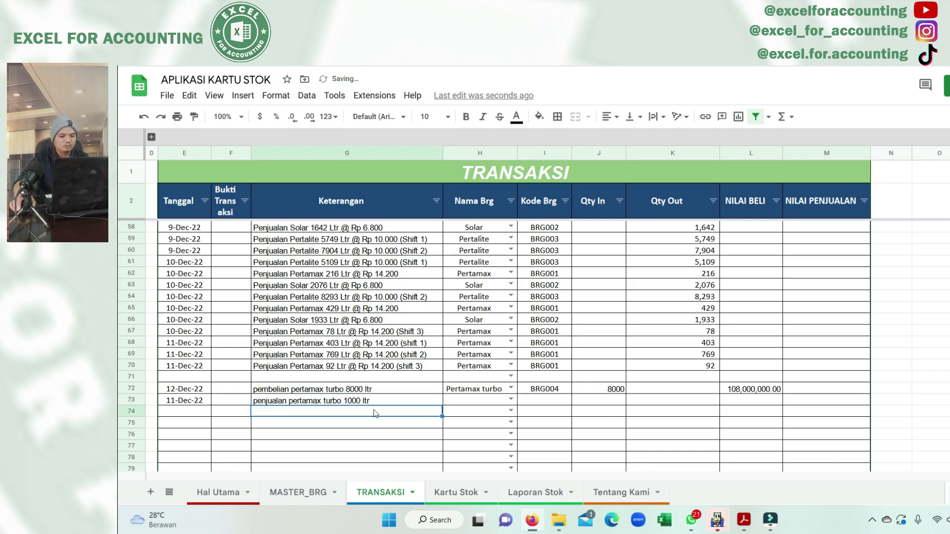
{"action": "left_click", "coordinate": [492, 402]}
{"action": "type", "text": "per"}
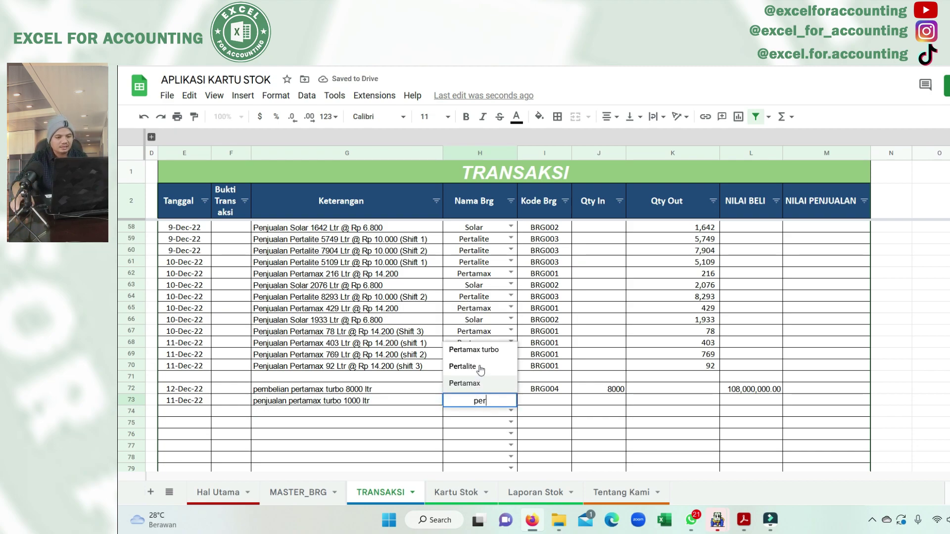
{"action": "left_click", "coordinate": [482, 350]}
Enter Qty Out 1000 in K73 and the sales value formula =K73*14000 in M73
{"action": "left_click", "coordinate": [664, 409]}
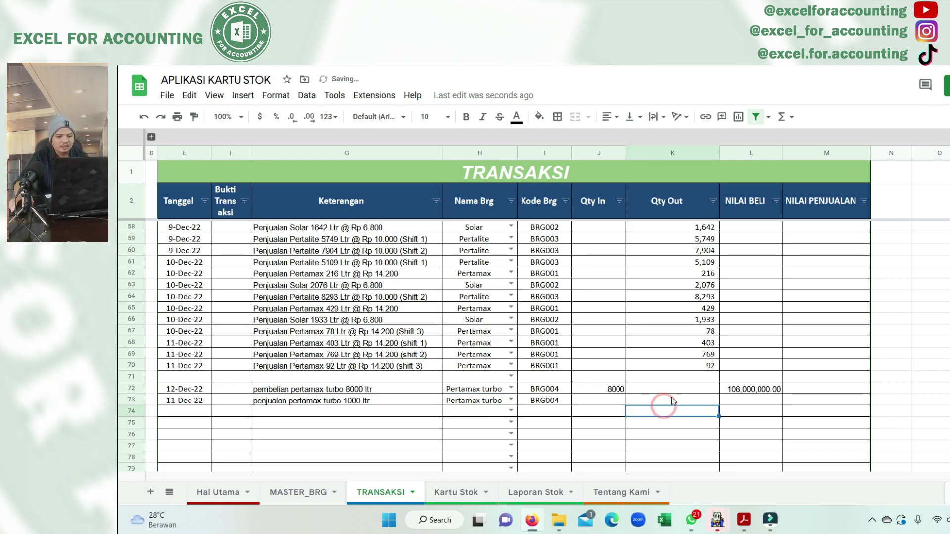
{"action": "left_click", "coordinate": [684, 402]}
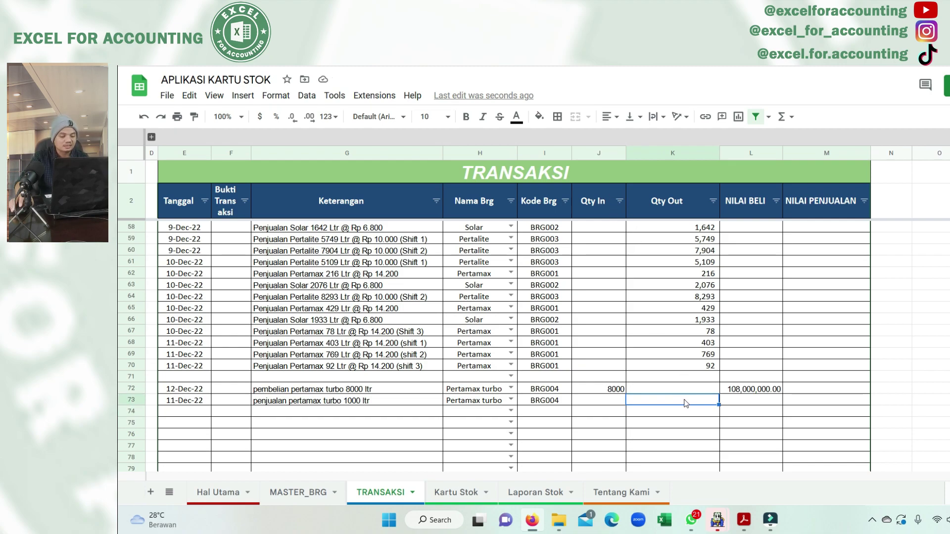
{"action": "type", "text": "1000"}
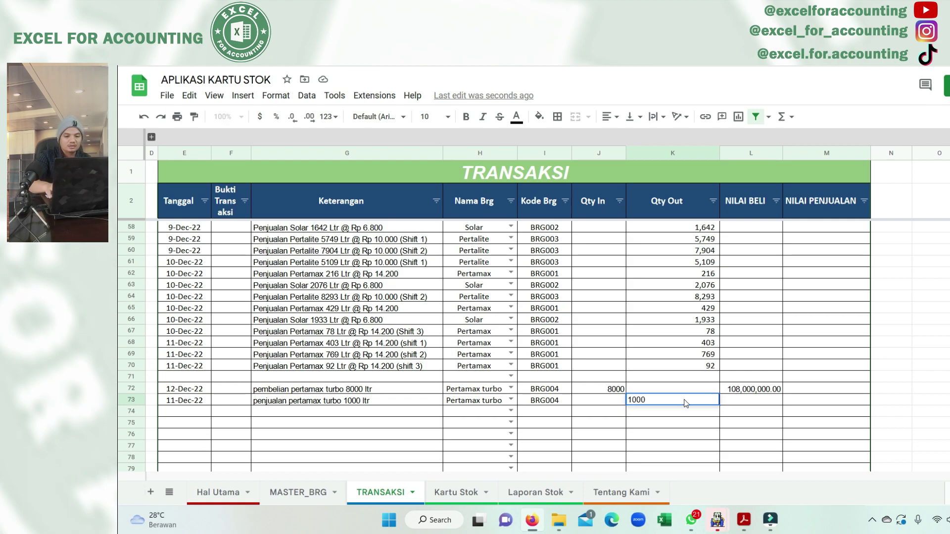
{"action": "key", "text": "Tab"}
{"action": "key", "text": "Tab"}
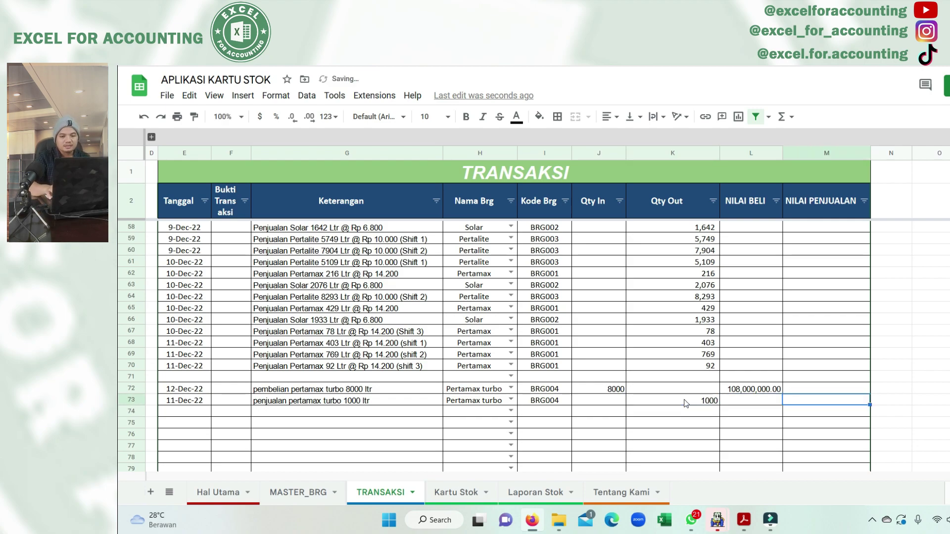
{"action": "type", "text": "="}
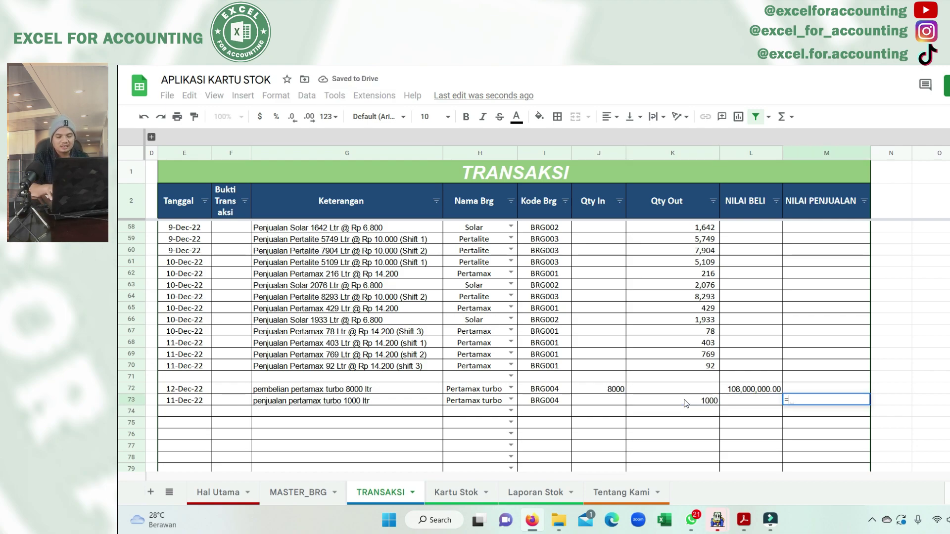
{"action": "left_click", "coordinate": [685, 403]}
{"action": "type", "text": "*"}
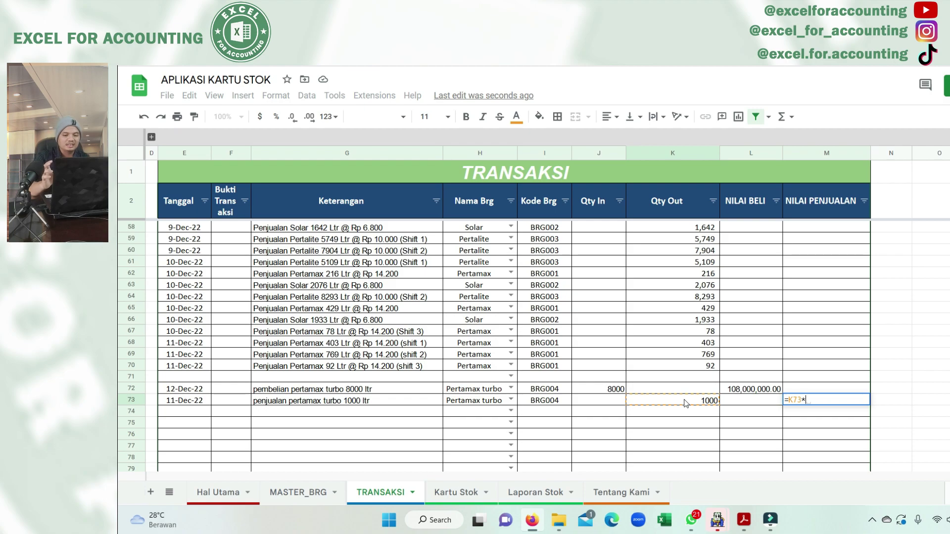
{"action": "type", "text": "14"}
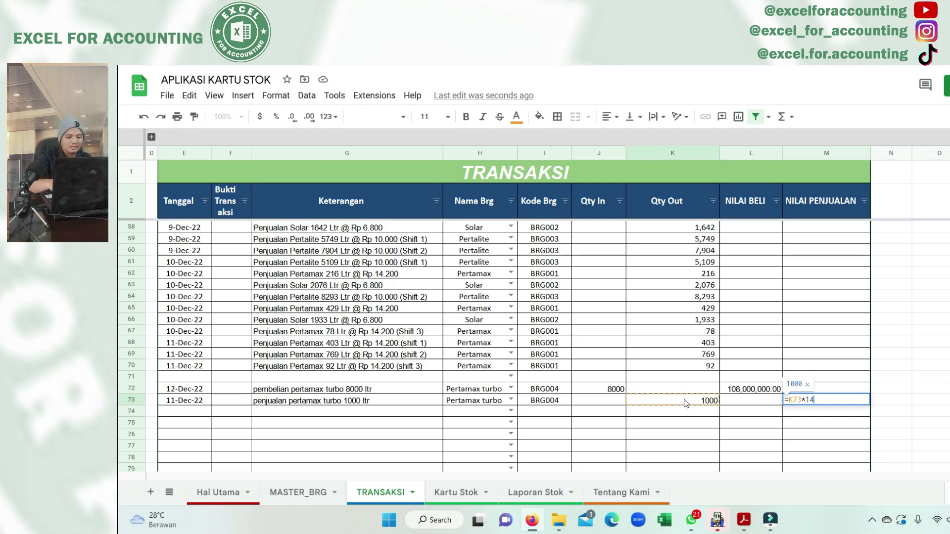
{"action": "type", "text": "00"}
{"action": "key", "text": "Return"}
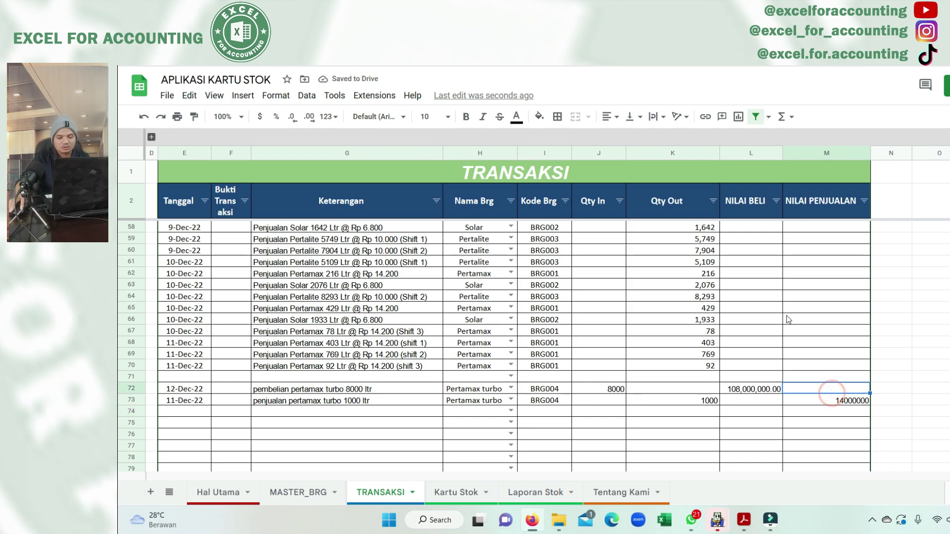
Apply Number format to the NILAI PENJUALAN cells so M73 shows 14,000,000.00
{"action": "mouse_move", "coordinate": [822, 461]}
{"action": "left_mouse_down"}
{"action": "mouse_move", "coordinate": [811, 174]}
{"action": "mouse_move", "coordinate": [829, 103]}
{"action": "left_mouse_up"}
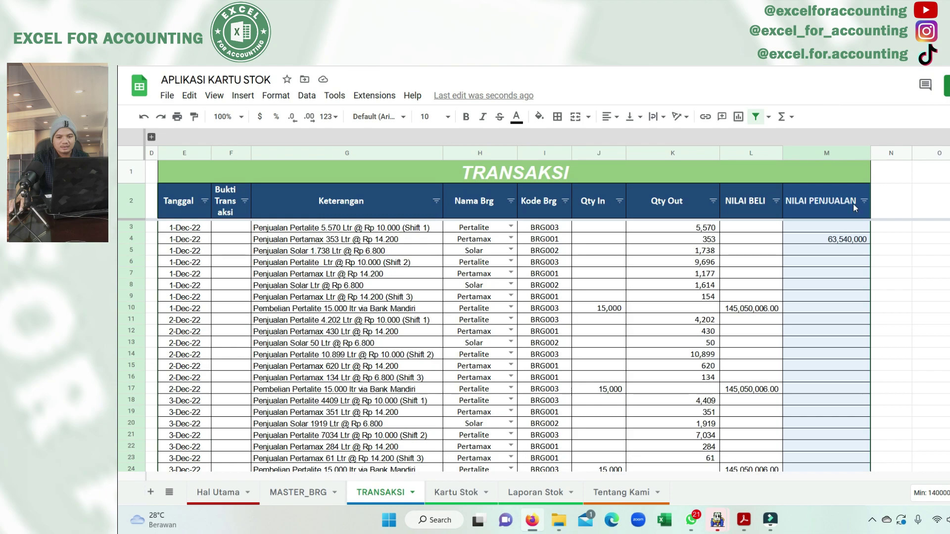
{"action": "left_click_drag", "start_coordinate": [829, 103], "coordinate": [862, 247]}
{"action": "scroll", "coordinate": [816, 297], "scroll_direction": "down", "scroll_amount": 15}
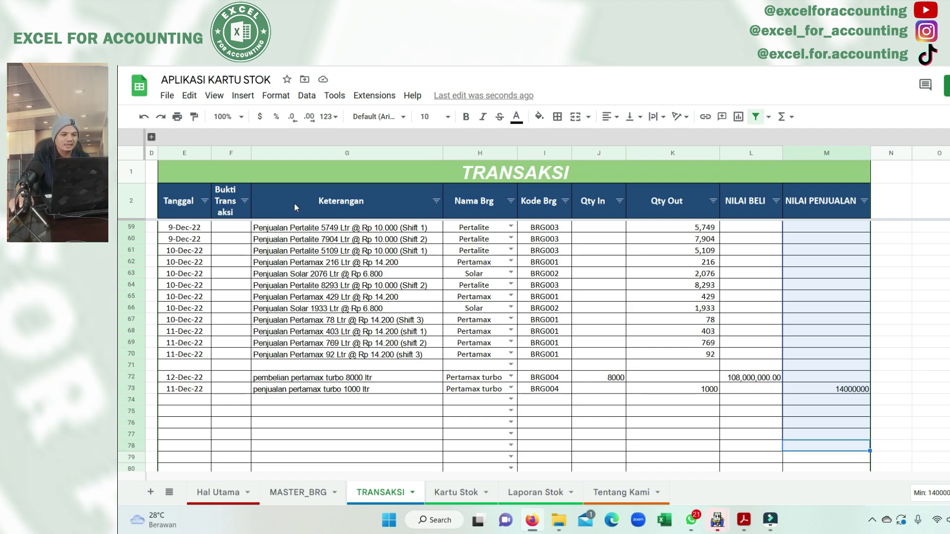
{"action": "left_click", "coordinate": [276, 95]}
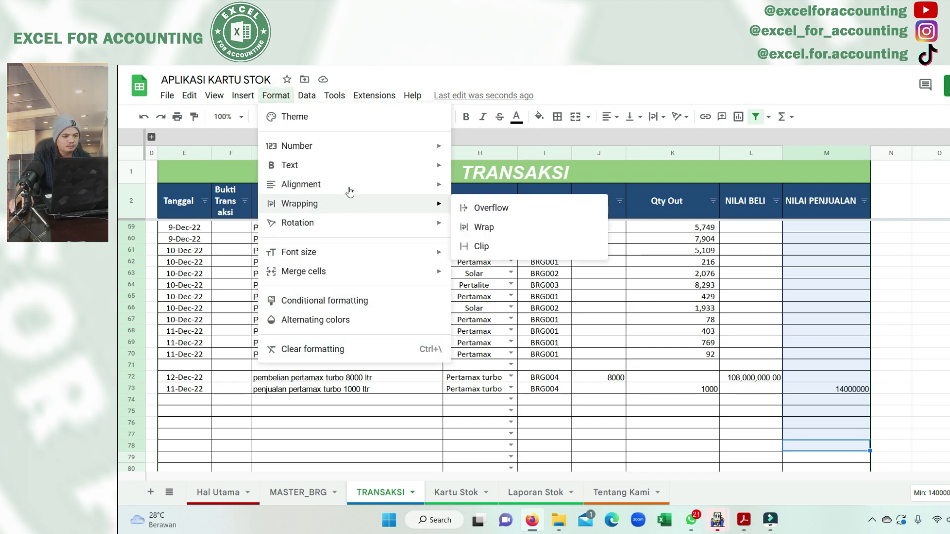
{"action": "left_click", "coordinate": [366, 143]}
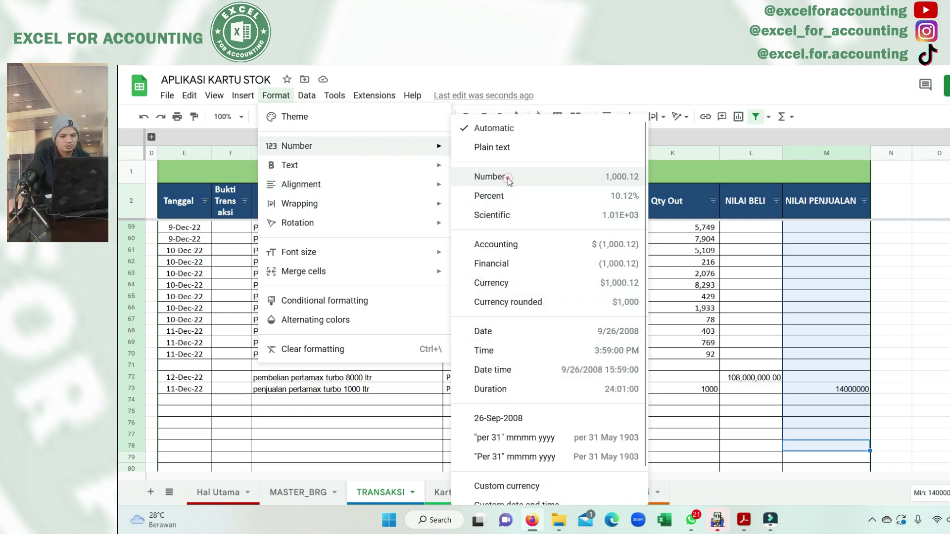
{"action": "left_click", "coordinate": [509, 178]}
{"action": "left_click", "coordinate": [830, 384]}
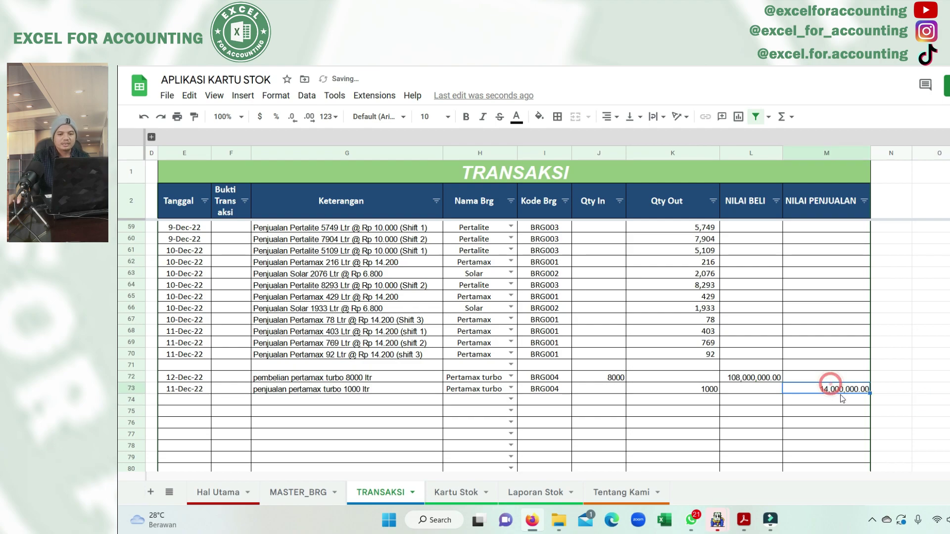
{"action": "key", "text": "Left"}
{"action": "key", "text": "Up"}
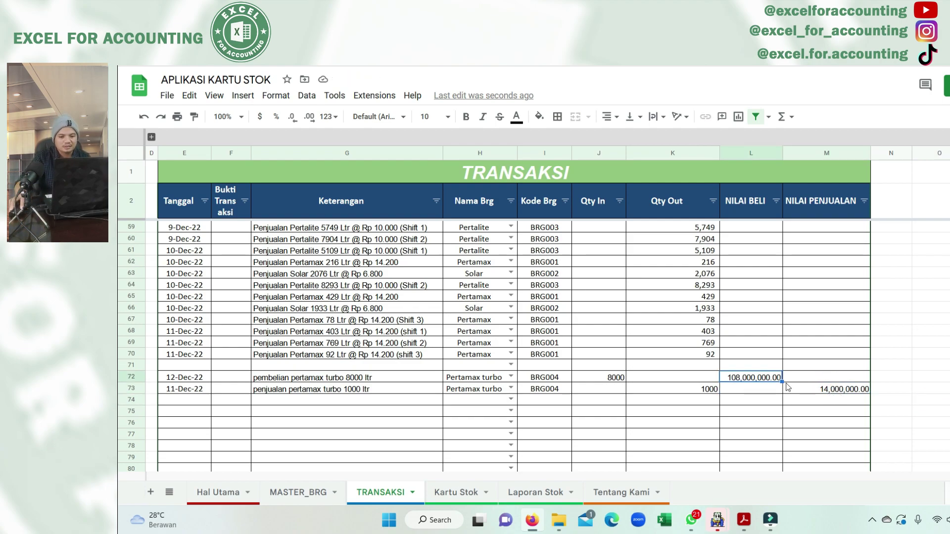
{"action": "left_click", "coordinate": [827, 391]}
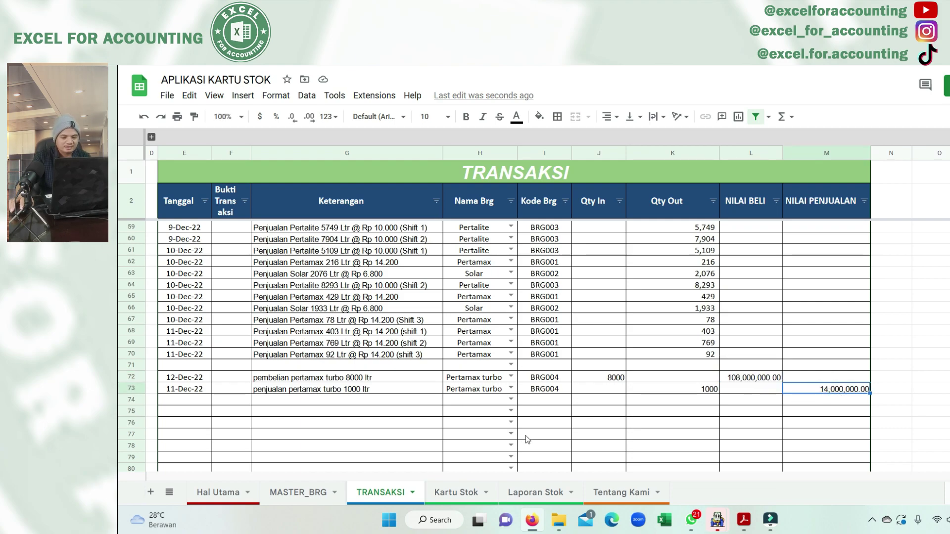
Check Pertamax turbo in Laporan Stok: 8,000 in, 1,000 out, 7,000 balance
{"action": "left_click", "coordinate": [532, 495]}
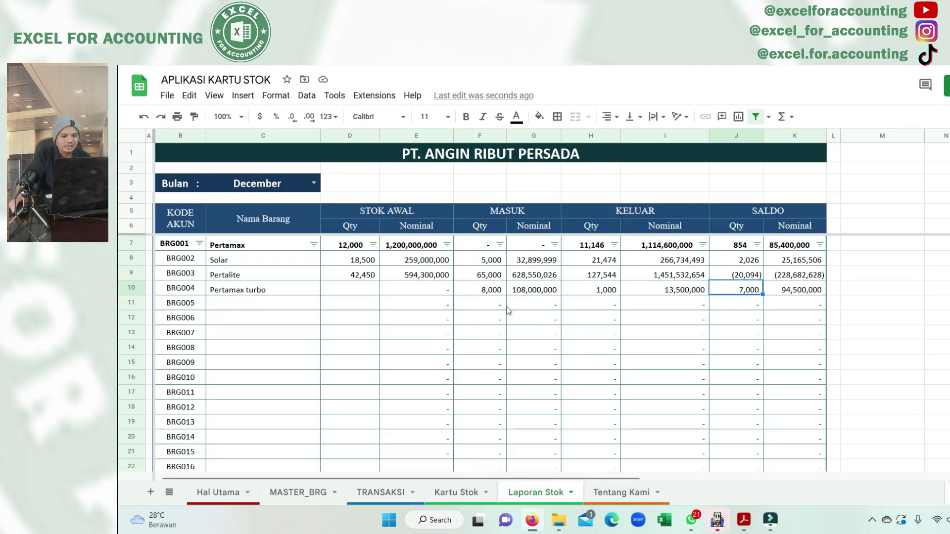
{"action": "left_click", "coordinate": [268, 290]}
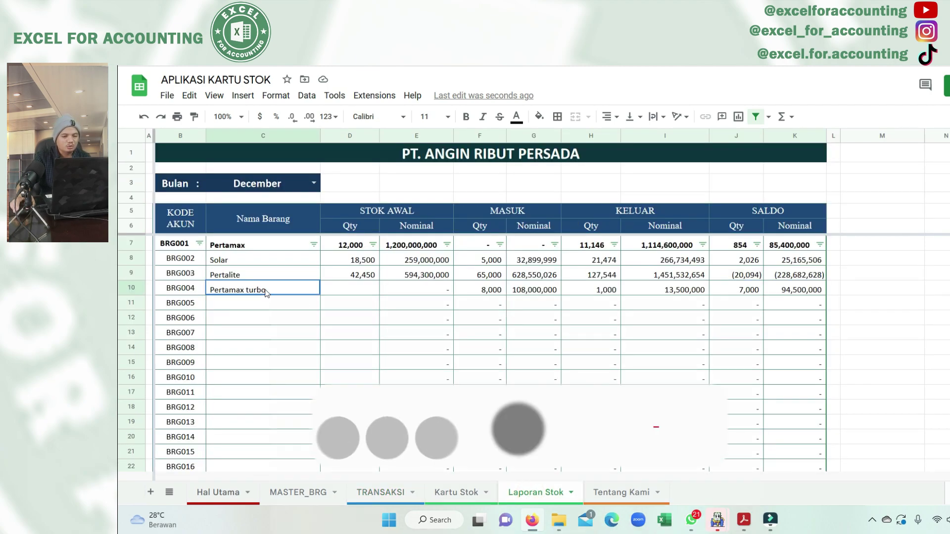
{"action": "left_click", "coordinate": [473, 290]}
{"action": "left_click_drag", "start_coordinate": [505, 293], "coordinate": [608, 296]}
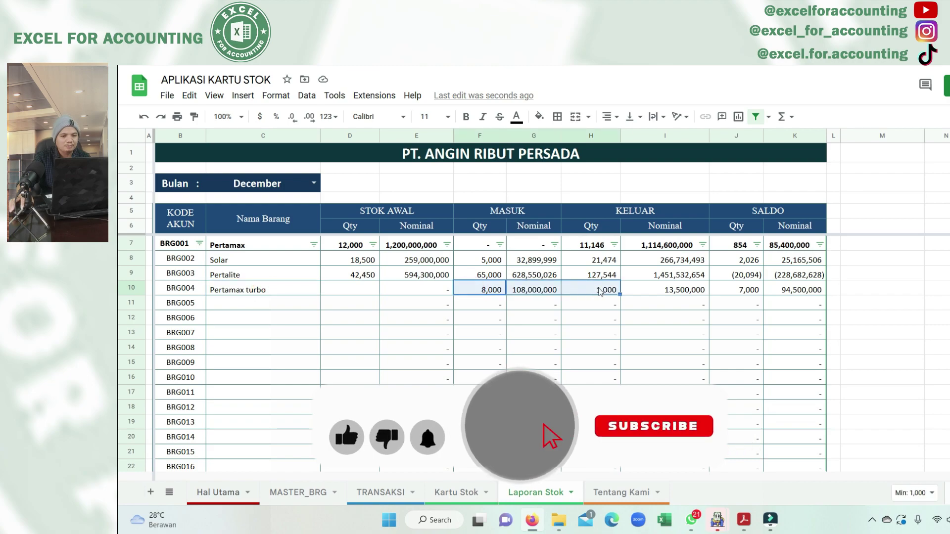
{"action": "left_click", "coordinate": [608, 295]}
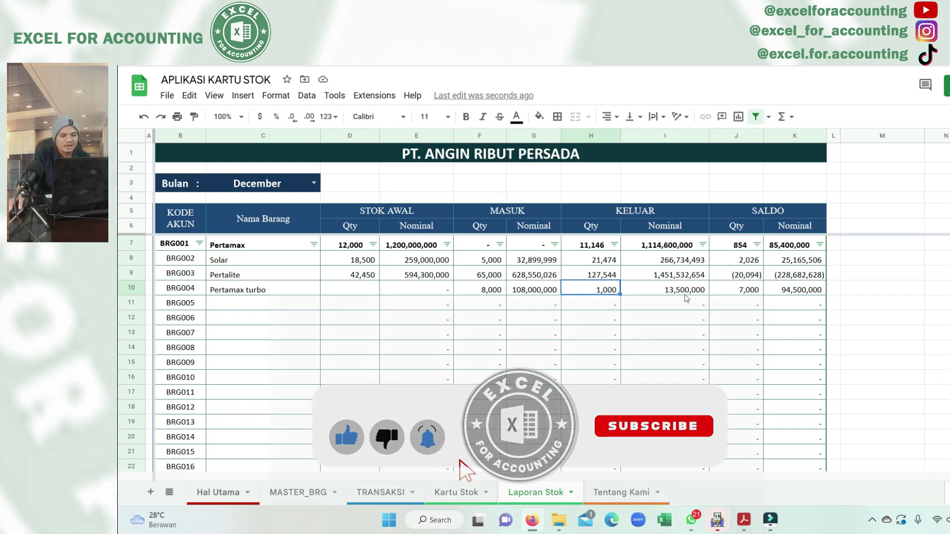
{"action": "left_click", "coordinate": [750, 292]}
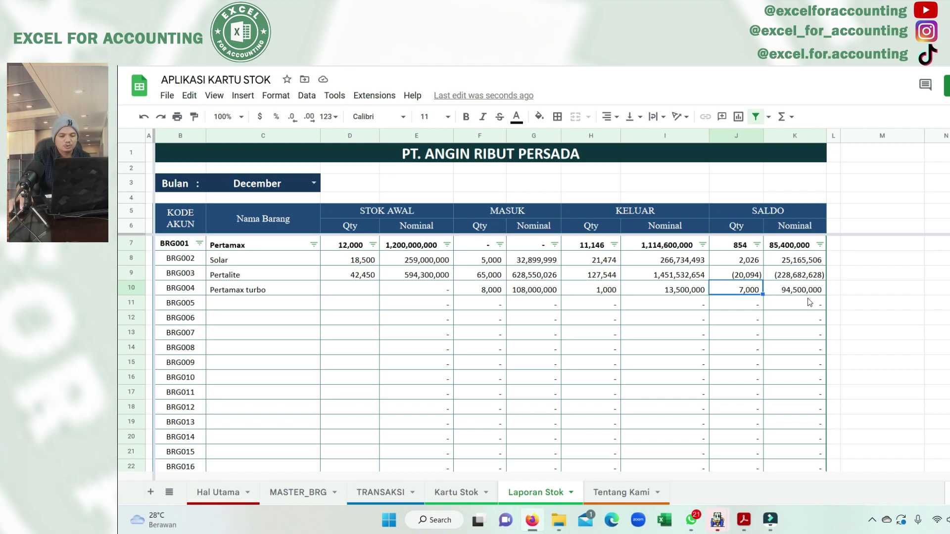
Copy row 73's date and description into row 74 and clear the stray copy in row 75
{"action": "left_click", "coordinate": [391, 495]}
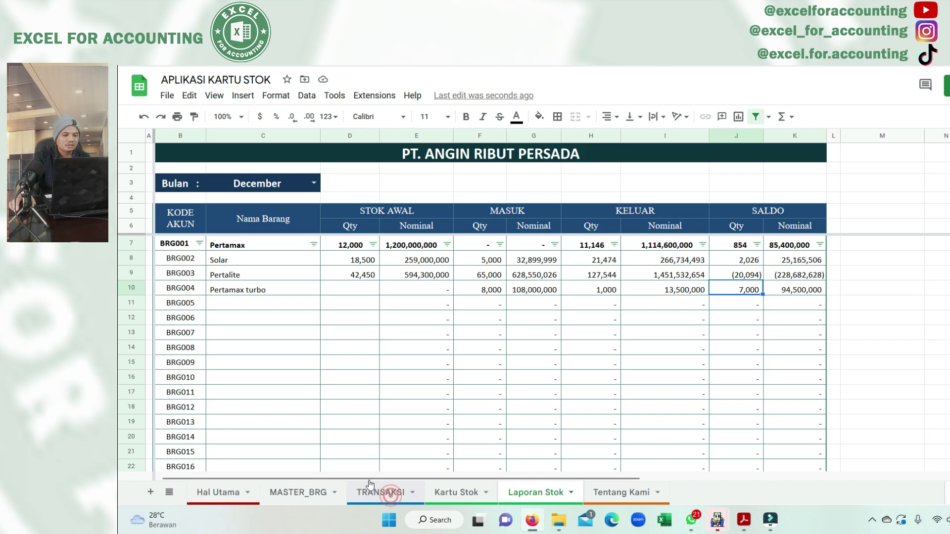
{"action": "left_click", "coordinate": [180, 391]}
{"action": "key", "text": "shift+Right"}
{"action": "key", "text": "shift+Right"}
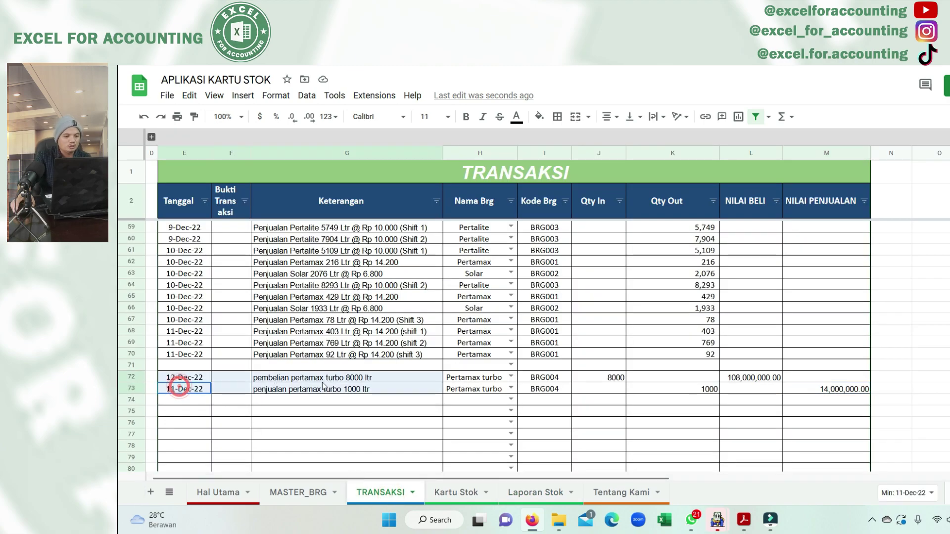
{"action": "key", "text": "ctrl+c"}
{"action": "left_click", "coordinate": [183, 406]}
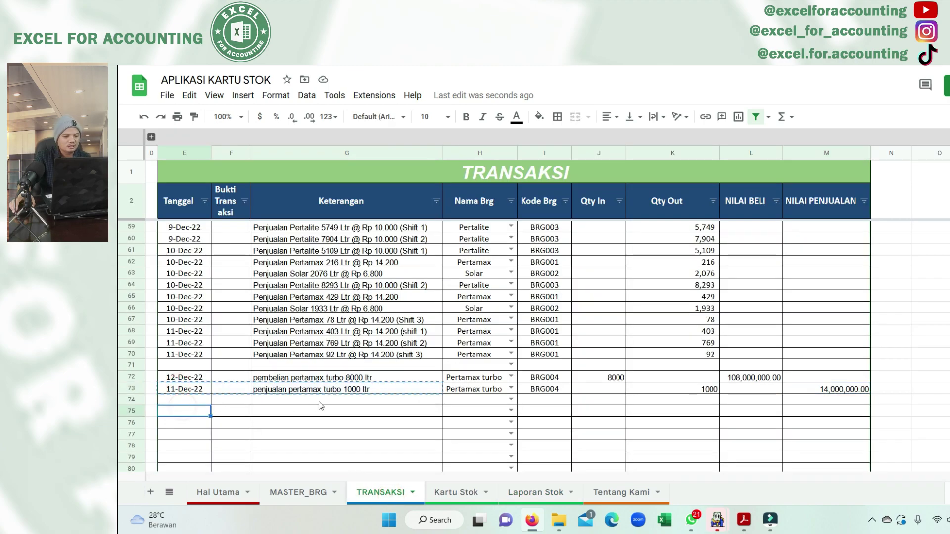
{"action": "key", "text": "ctrl+v"}
{"action": "left_click", "coordinate": [183, 400]}
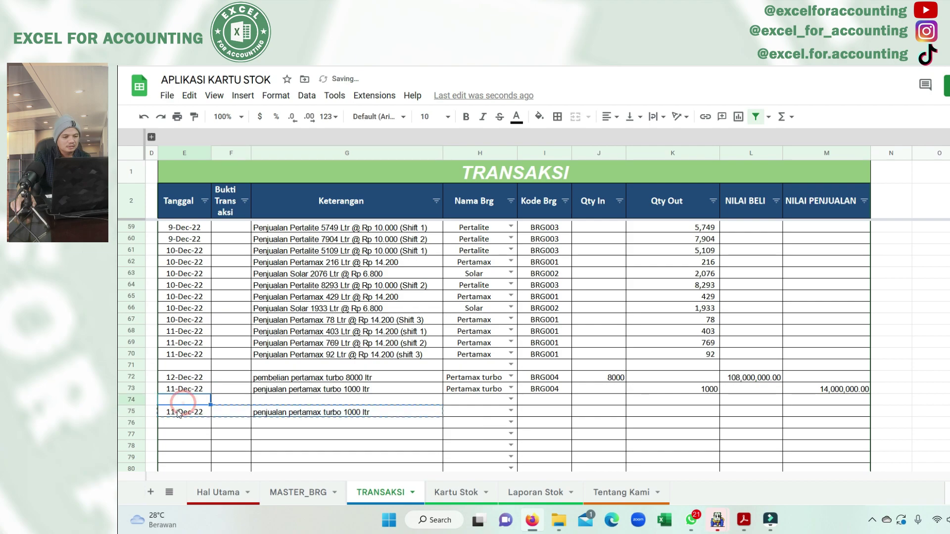
{"action": "key", "text": "ctrl+v"}
{"action": "left_click_drag", "start_coordinate": [177, 412], "coordinate": [312, 416]}
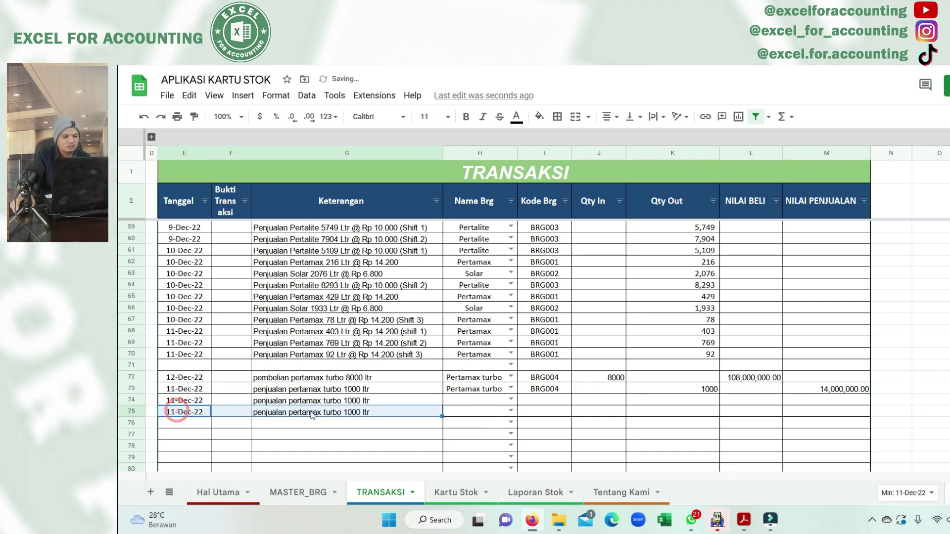
{"action": "key", "text": "Delete"}
{"action": "double_click", "coordinate": [348, 400]}
{"action": "type", "text": "8"}
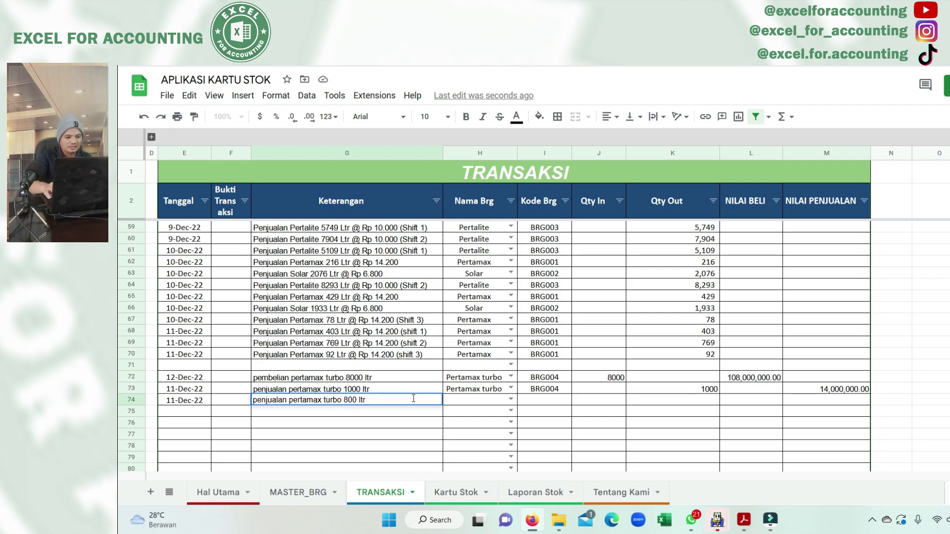
{"action": "key", "text": "Return"}
Set row 74 to Pertamax turbo with Qty Out 600 and sales value =14000*K74
{"action": "left_click", "coordinate": [478, 403]}
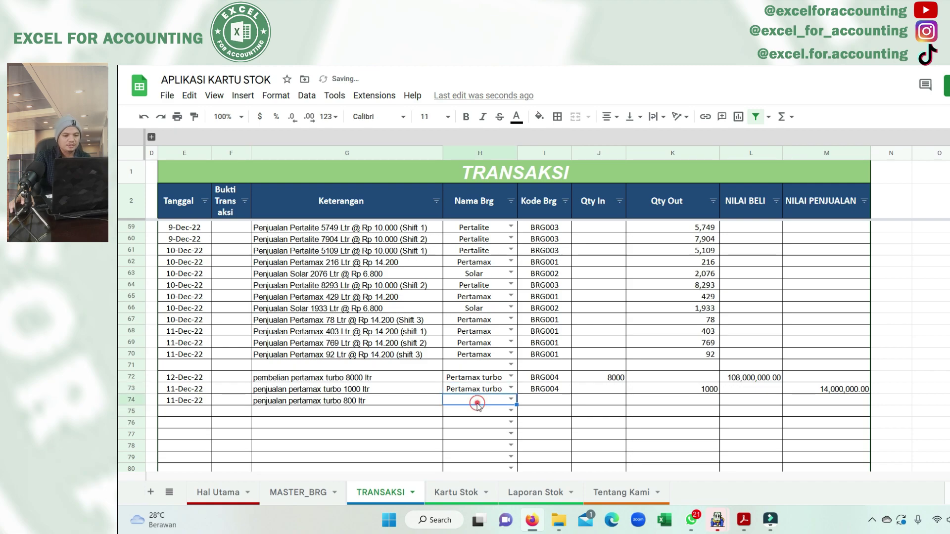
{"action": "type", "text": "per"}
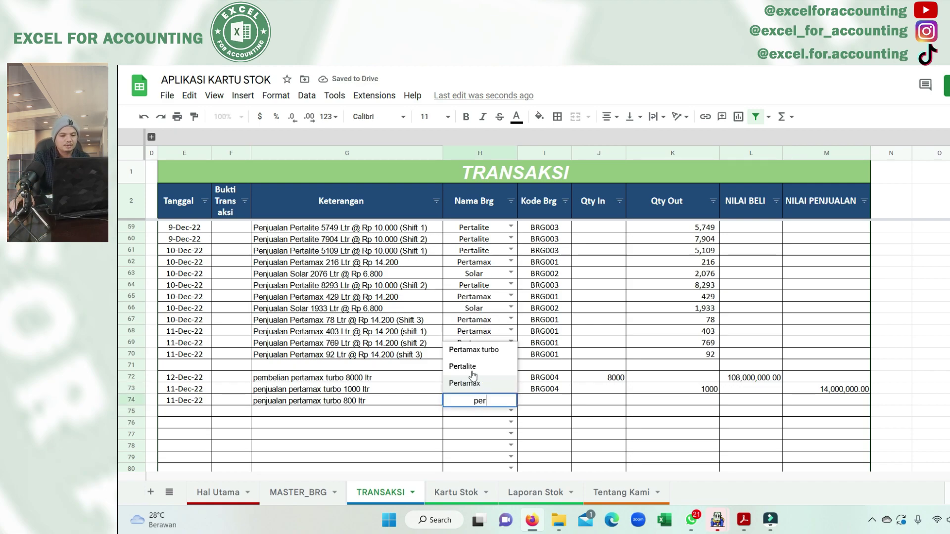
{"action": "left_click", "coordinate": [480, 352]}
{"action": "left_click", "coordinate": [695, 402]}
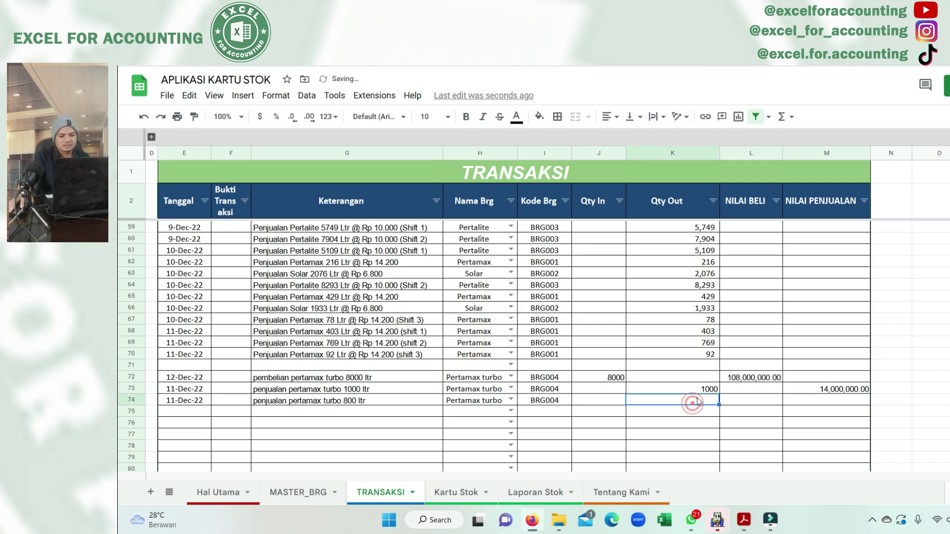
{"action": "type", "text": "600"}
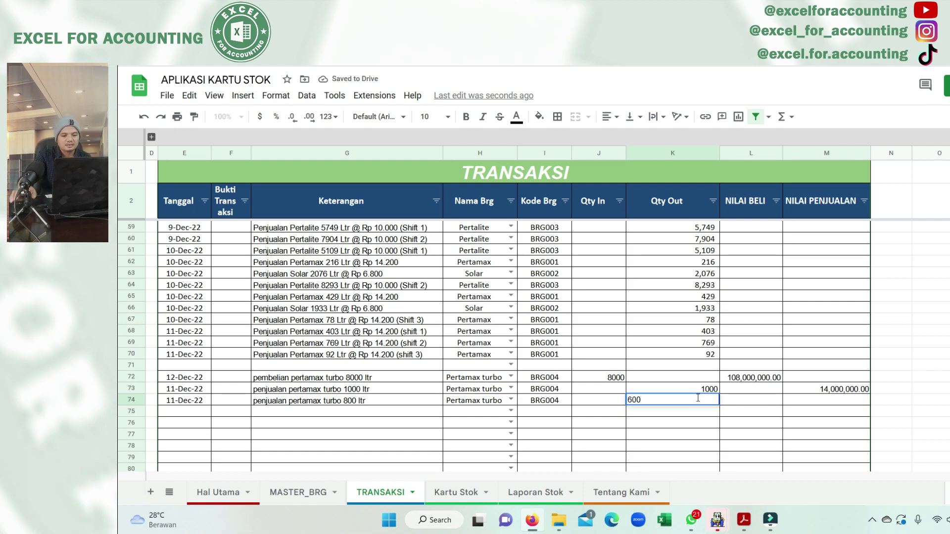
{"action": "left_click", "coordinate": [841, 402]}
{"action": "type", "text": "="}
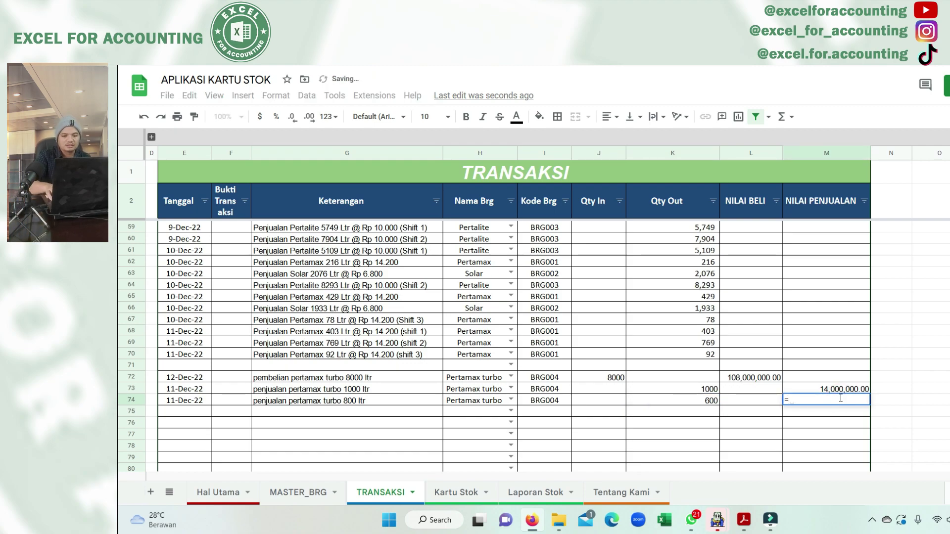
{"action": "type", "text": "140"}
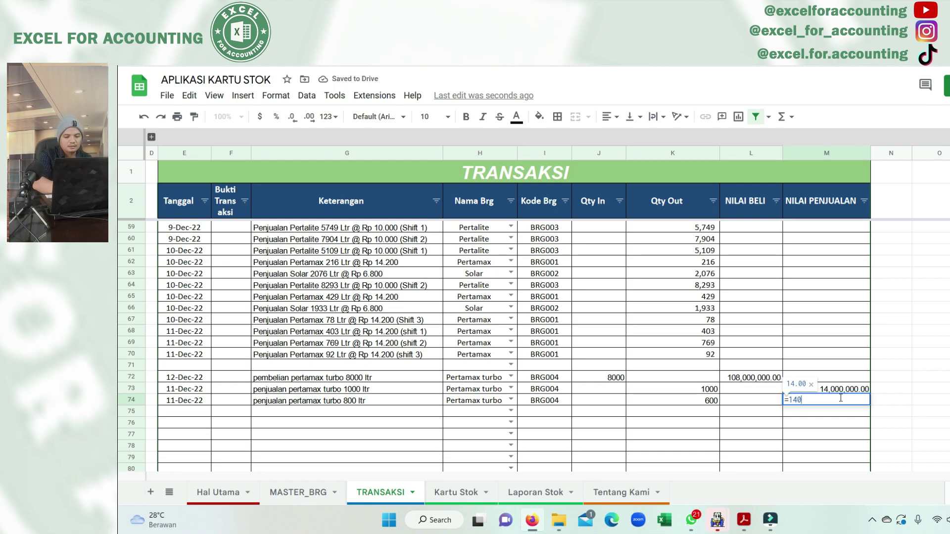
{"action": "type", "text": "00*"}
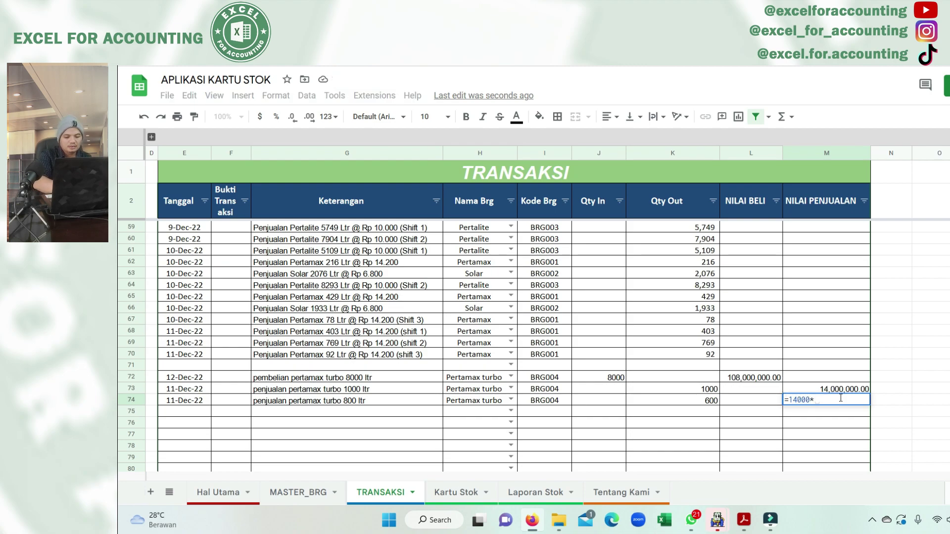
{"action": "type", "text": "K74"}
{"action": "key", "text": "Return"}
{"action": "left_click", "coordinate": [438, 446]}
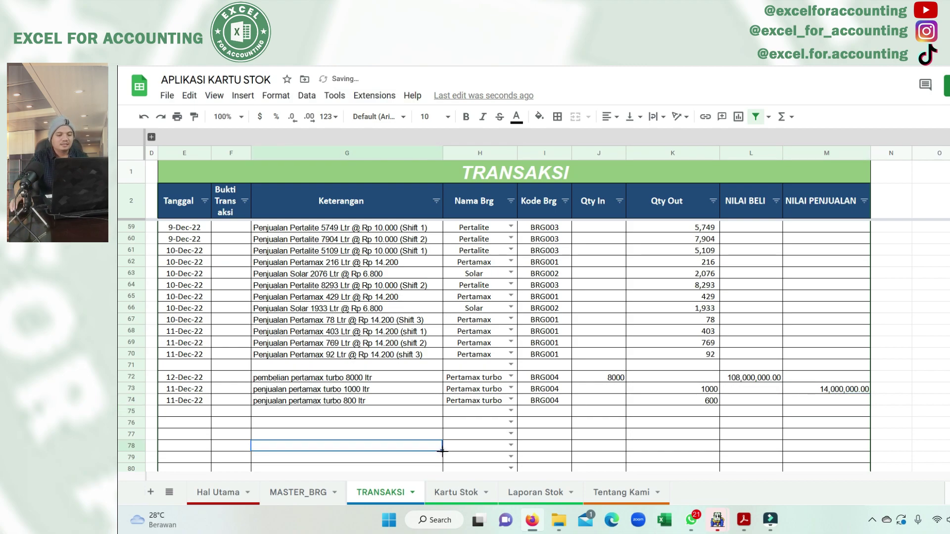
Check Kartu Stok's three Pertamax turbo entries, with the running balance ending at 6,400
{"action": "left_click", "coordinate": [467, 495]}
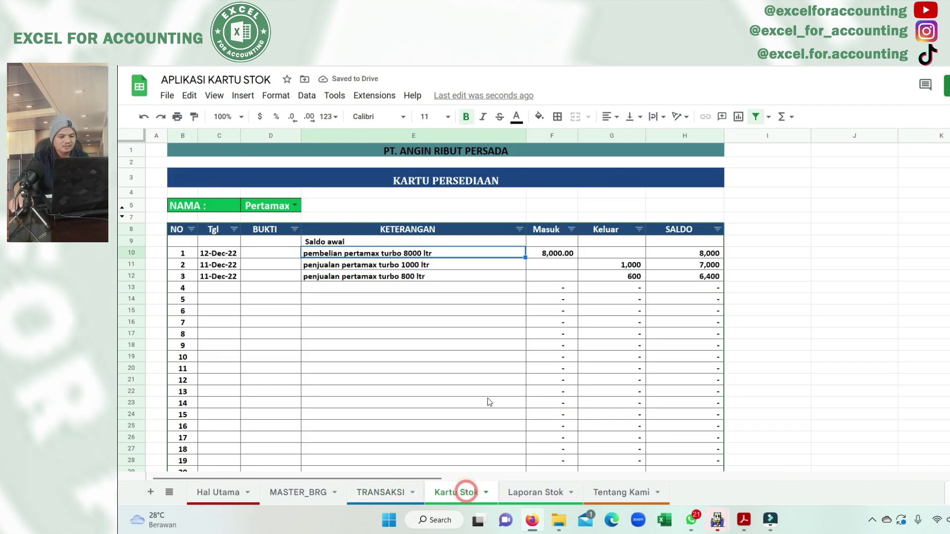
{"action": "left_click", "coordinate": [332, 310]}
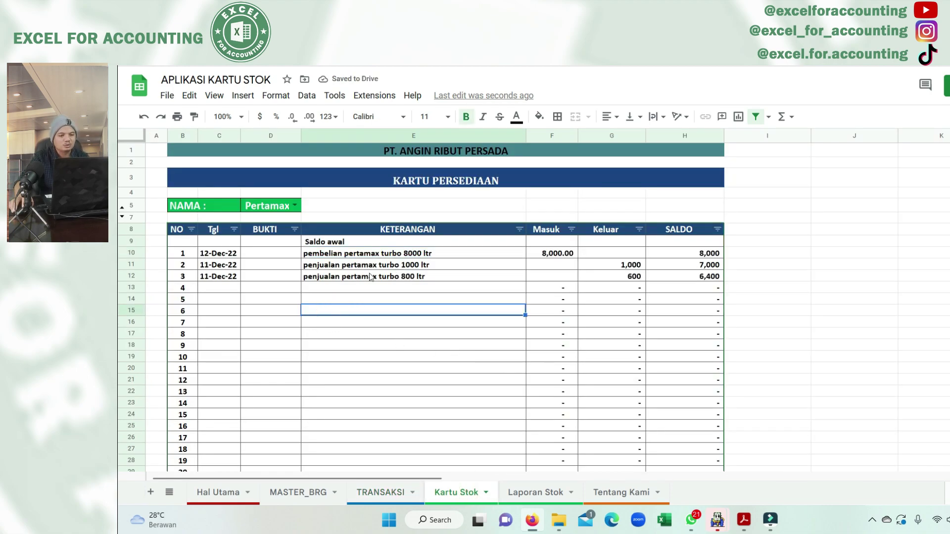
{"action": "left_click", "coordinate": [557, 254]}
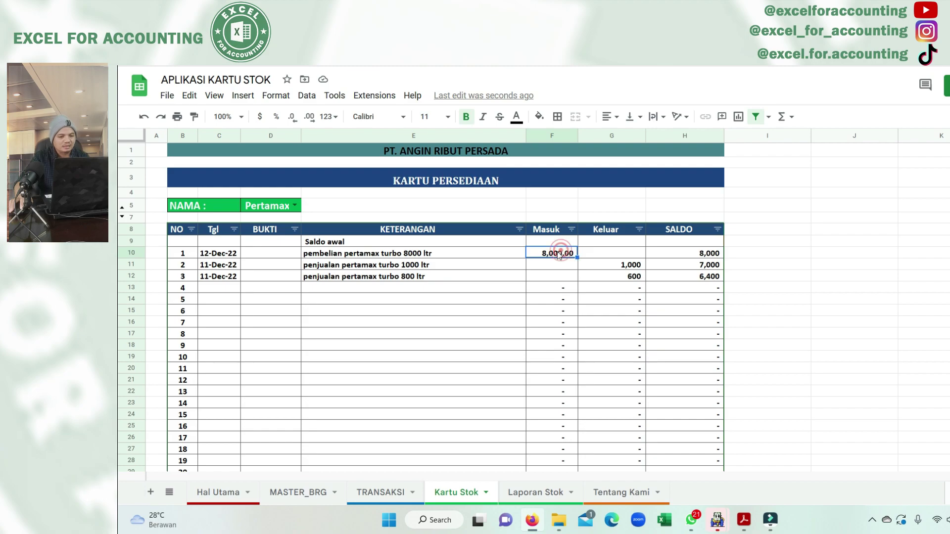
{"action": "left_click", "coordinate": [255, 267]}
{"action": "left_click", "coordinate": [429, 264]}
{"action": "left_click_drag", "start_coordinate": [623, 268], "coordinate": [698, 254]}
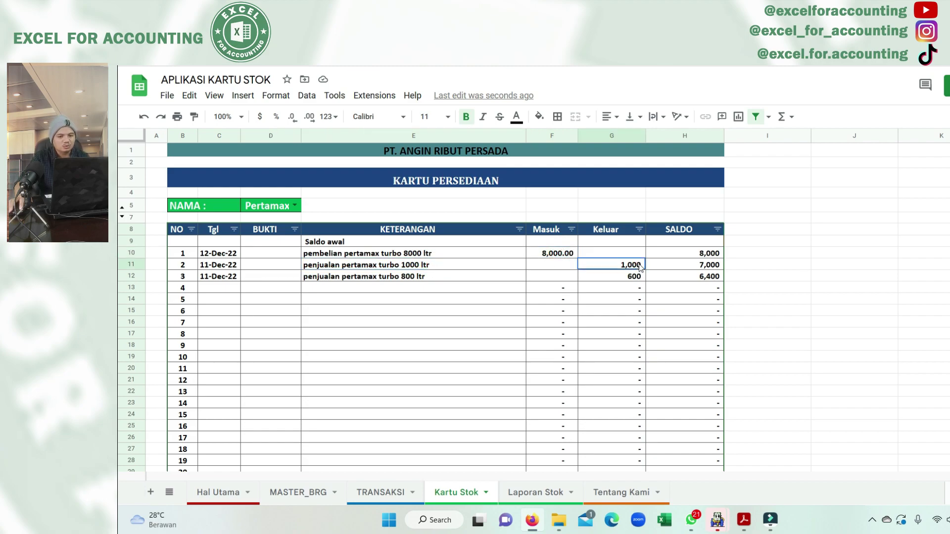
{"action": "left_click", "coordinate": [409, 271]}
Confirm Pertamax turbo's totals on Kartu Stok and Laporan Stok: 8,000 in, 1,600 out, 6,400 closing
{"action": "left_click", "coordinate": [600, 270]}
{"action": "left_click", "coordinate": [693, 278]}
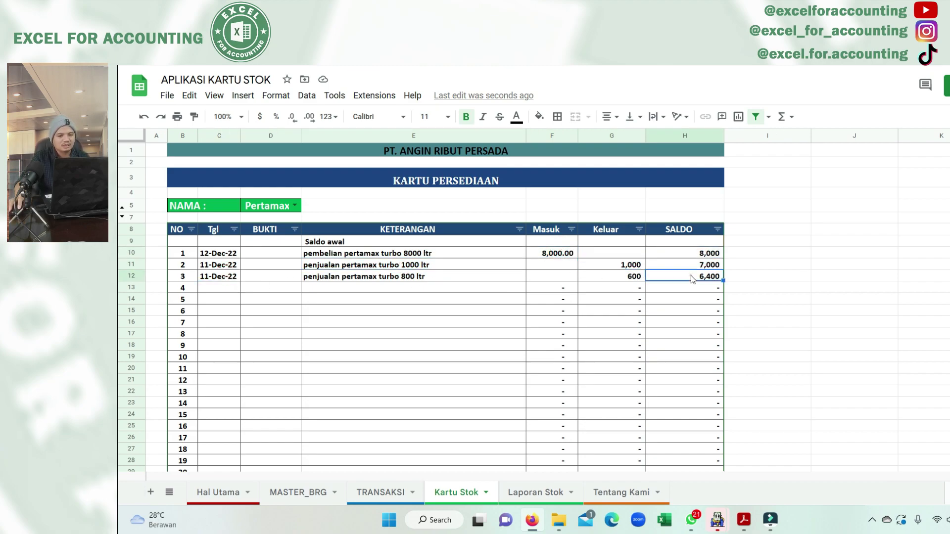
{"action": "left_click", "coordinate": [539, 494]}
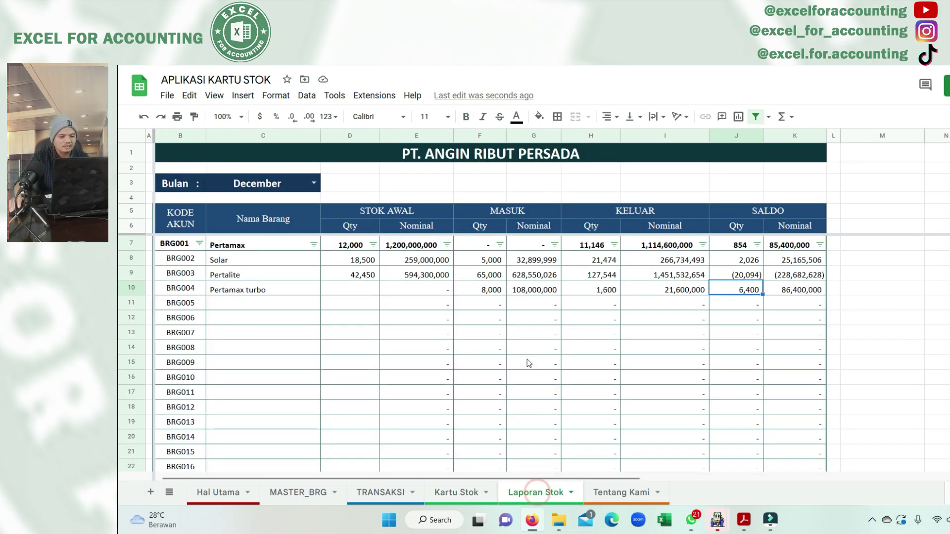
{"action": "left_click", "coordinate": [492, 292]}
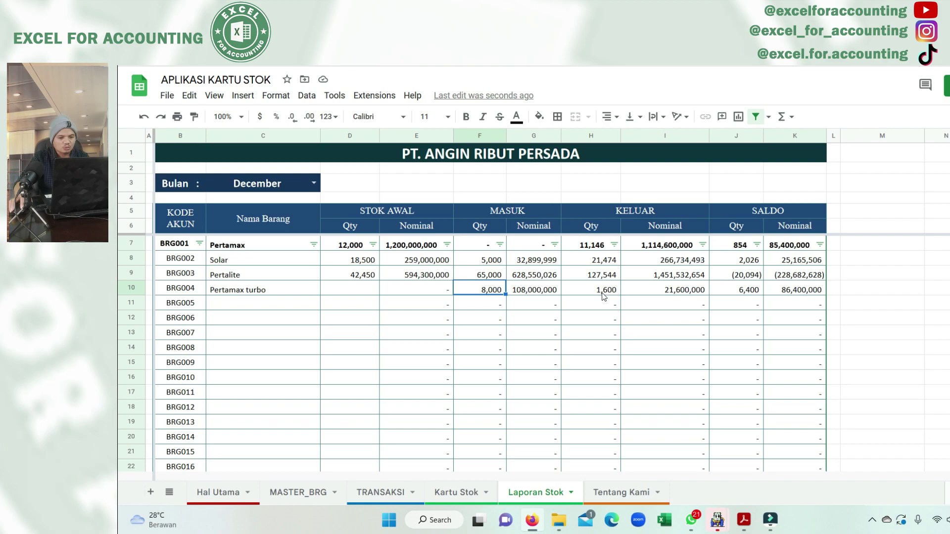
{"action": "left_click", "coordinate": [602, 292]}
{"action": "left_click", "coordinate": [756, 291]}
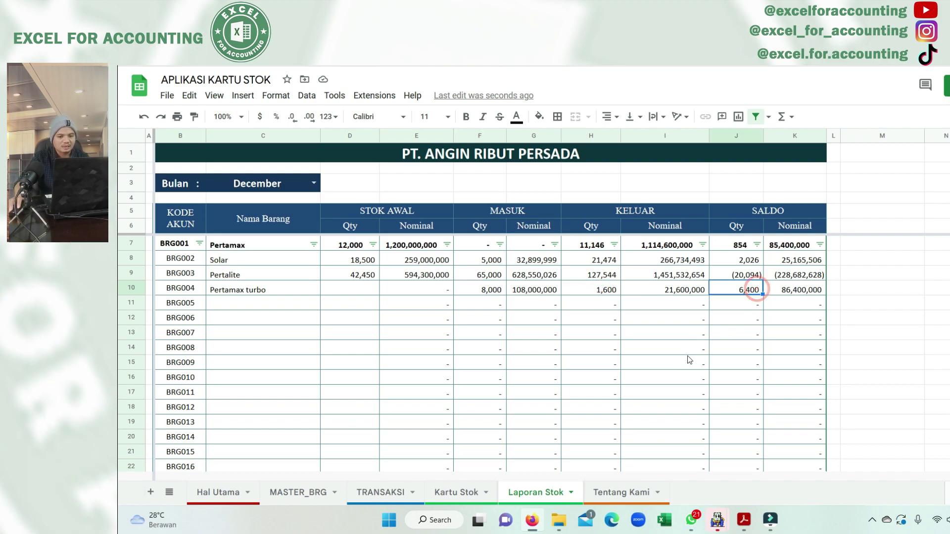
Flip through the Kartu Stok, TRANSAKSI and Laporan Stok sheets, ending on MASTER_BRG
{"action": "left_click", "coordinate": [453, 493]}
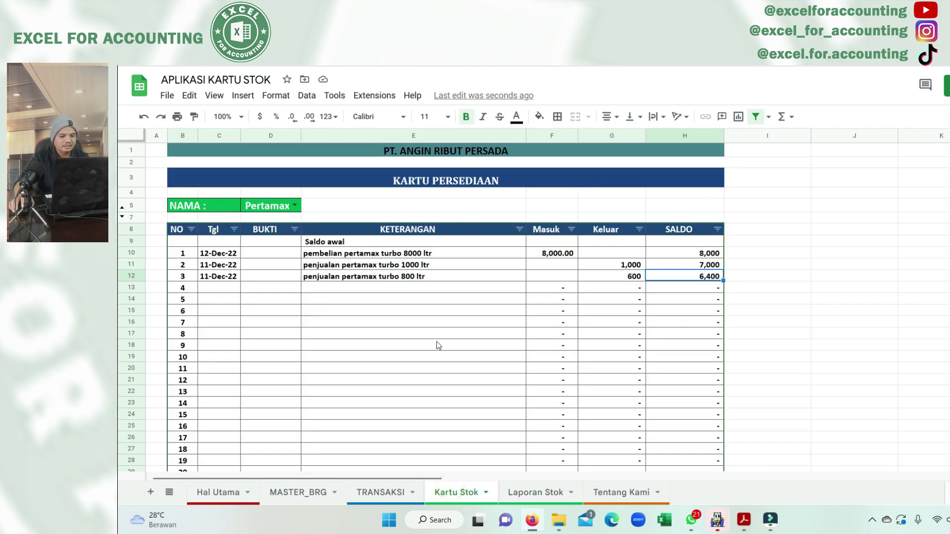
{"action": "left_click", "coordinate": [381, 492]}
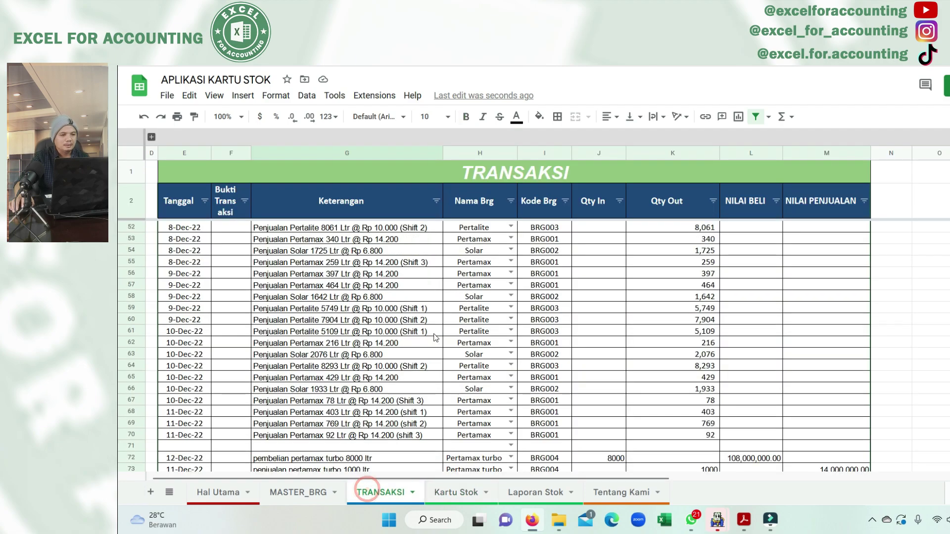
{"action": "scroll", "coordinate": [362, 435], "scroll_direction": "down", "scroll_amount": 5}
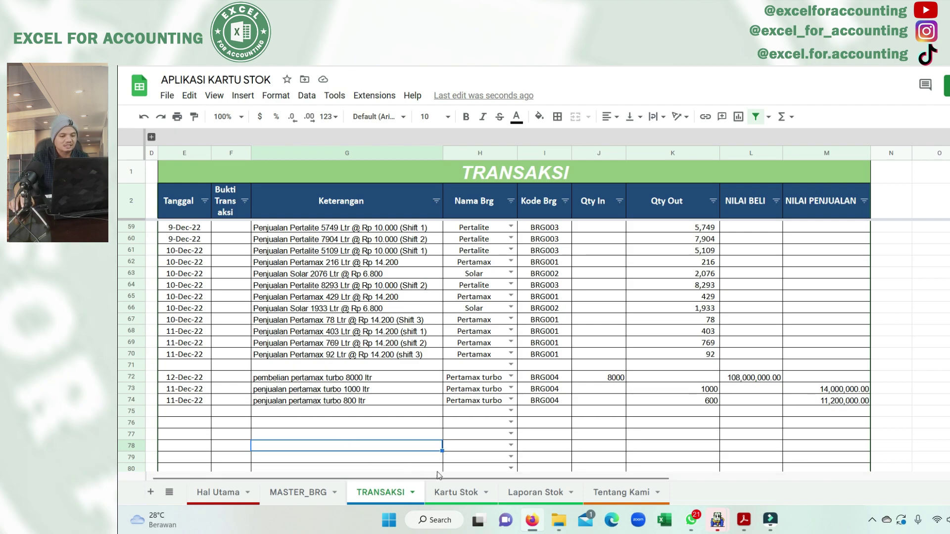
{"action": "left_click", "coordinate": [451, 493]}
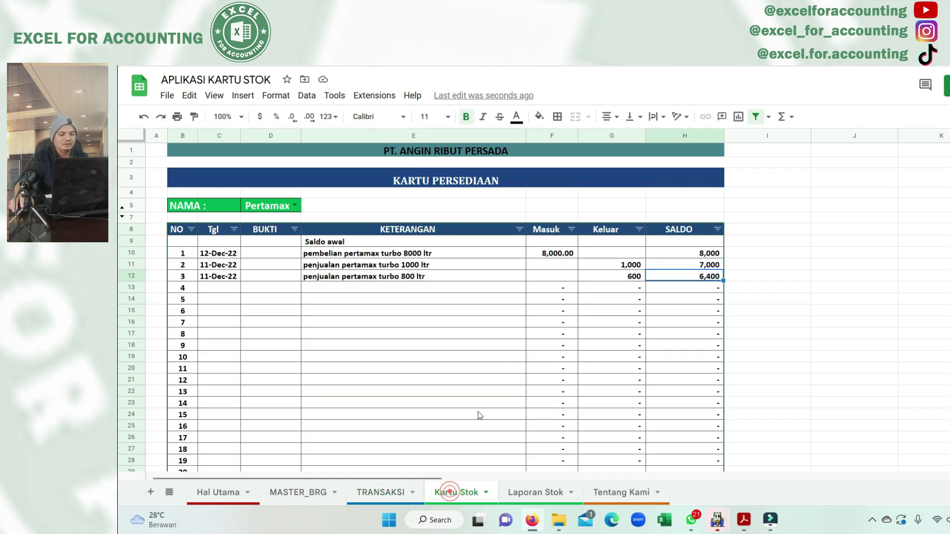
{"action": "left_click", "coordinate": [531, 490]}
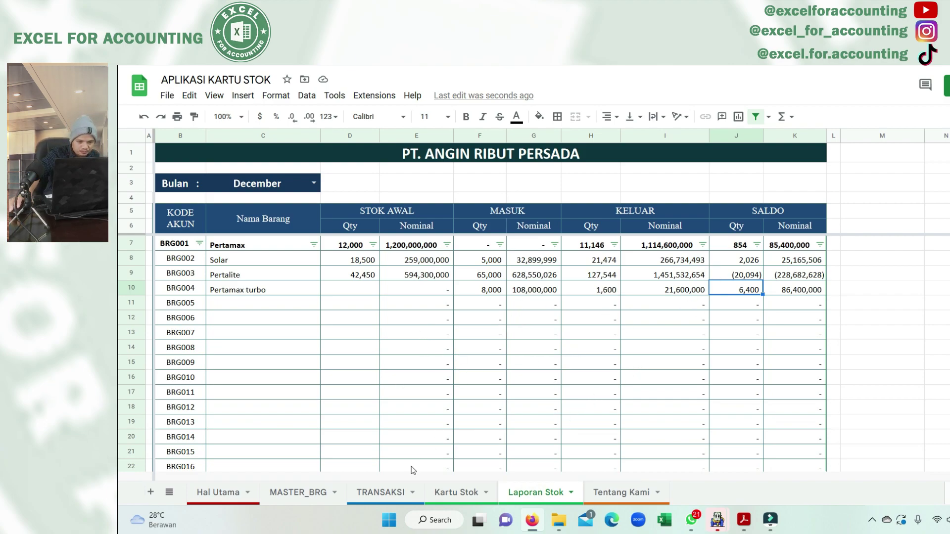
{"action": "left_click", "coordinate": [315, 485]}
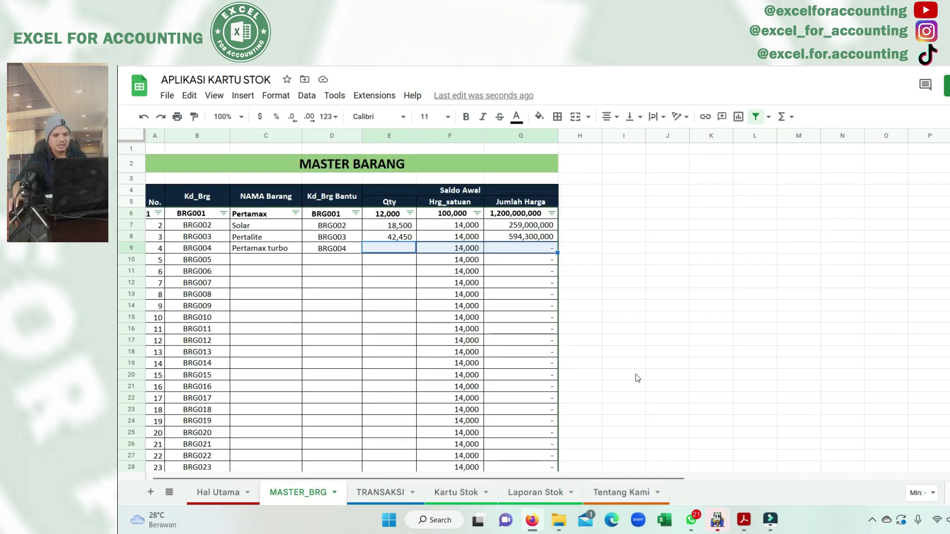
Change the 3-Dec Pertalite purchase quantity in J24 from 15,000 to 40,000
{"action": "left_click", "coordinate": [359, 495]}
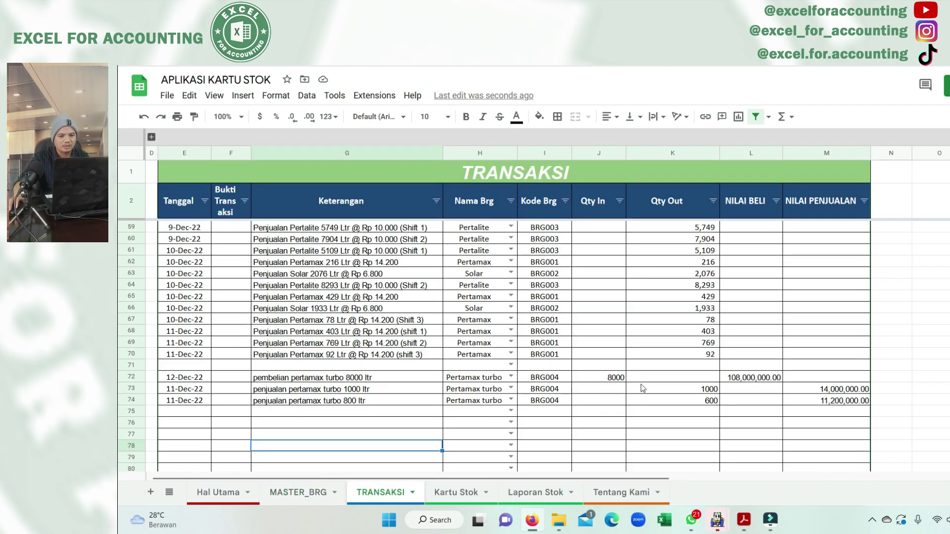
{"action": "scroll", "coordinate": [673, 381], "scroll_direction": "up", "scroll_amount": 10}
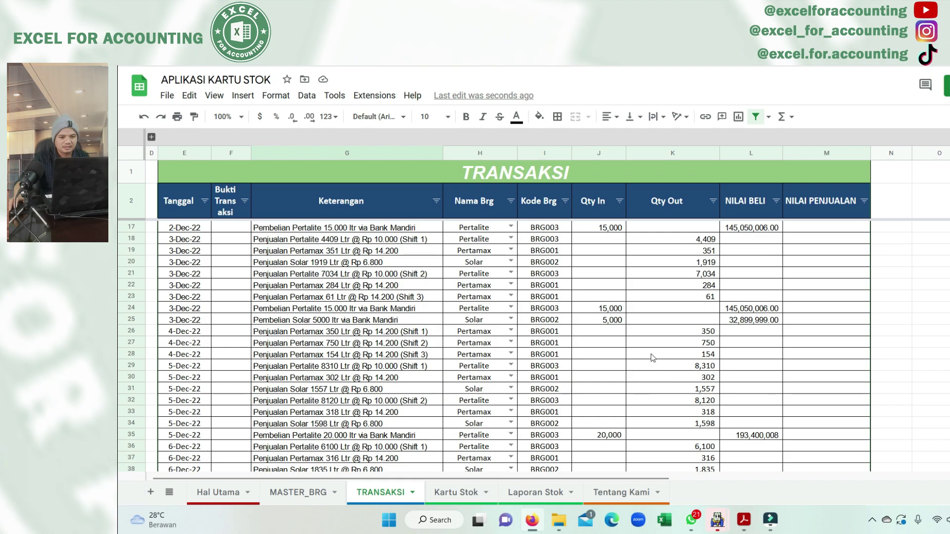
{"action": "left_click", "coordinate": [607, 309]}
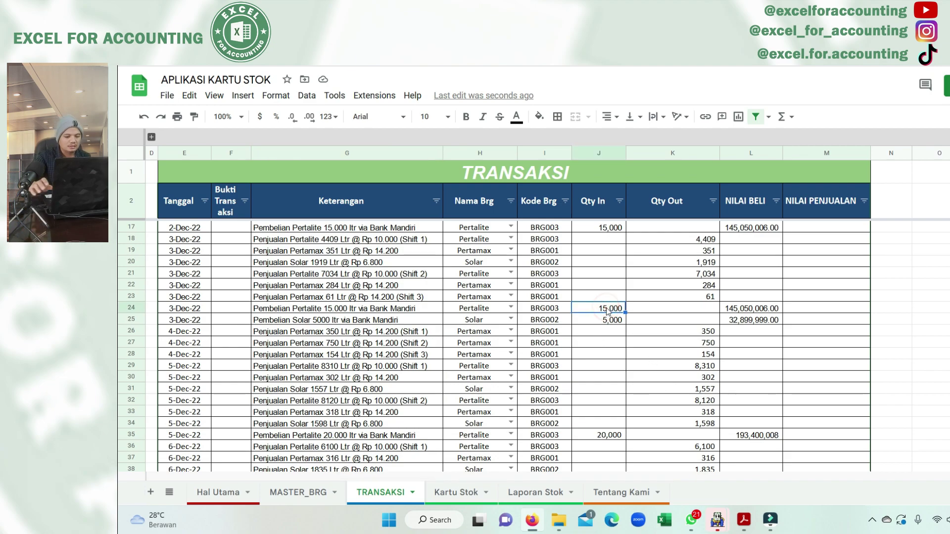
{"action": "key", "text": "BackSpace"}
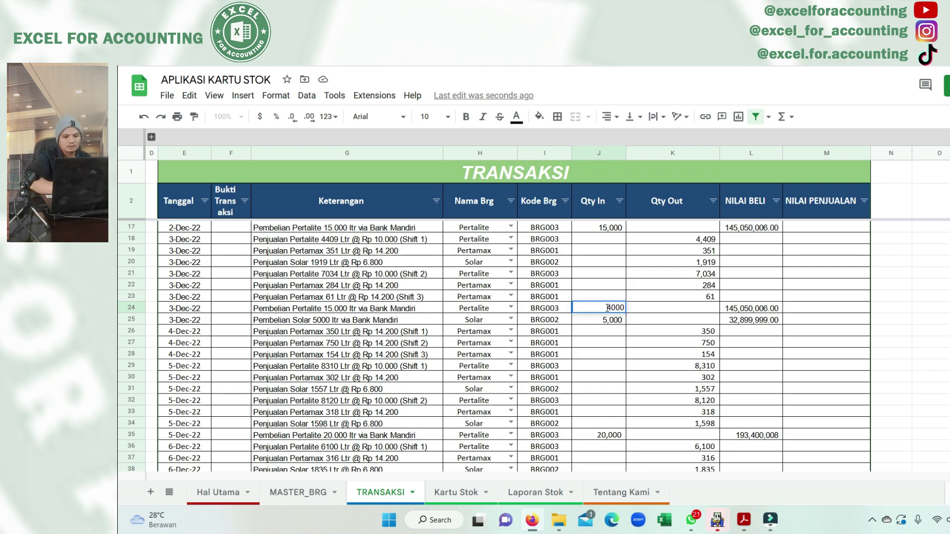
{"action": "type", "text": "0"}
{"action": "left_click", "coordinate": [761, 319]}
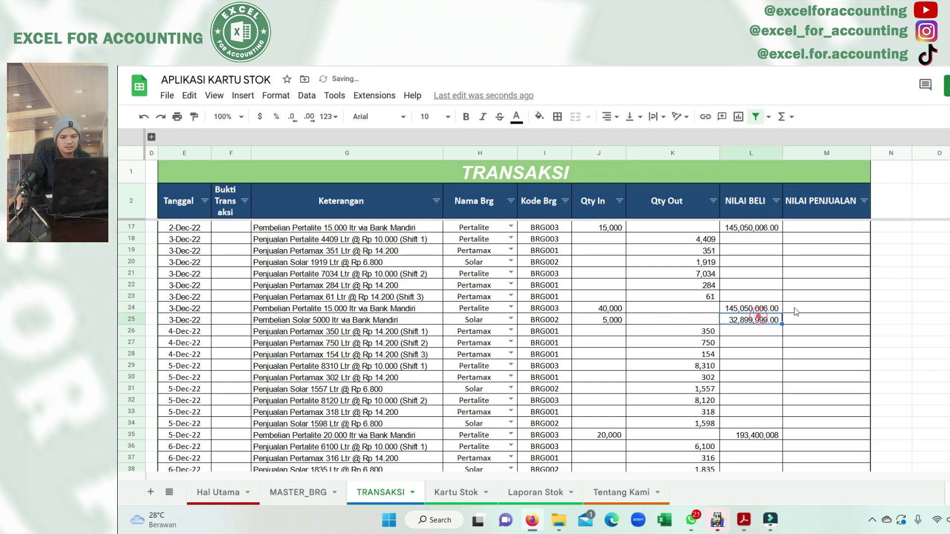
Work out a per-litre helper value from L24 in cell N24
{"action": "left_click", "coordinate": [763, 309]}
{"action": "left_click", "coordinate": [885, 306]}
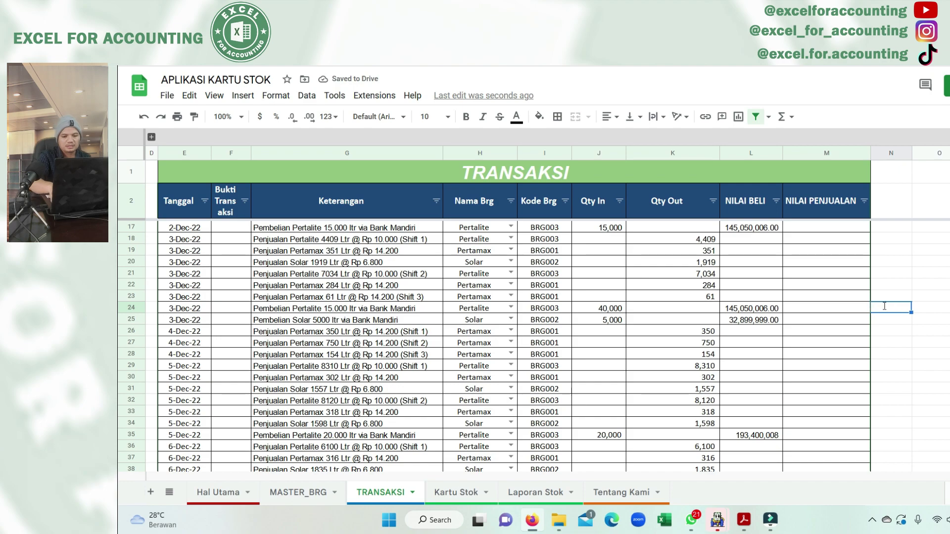
{"action": "type", "text": "="}
{"action": "key", "text": "Left"}
{"action": "key", "text": "Left"}
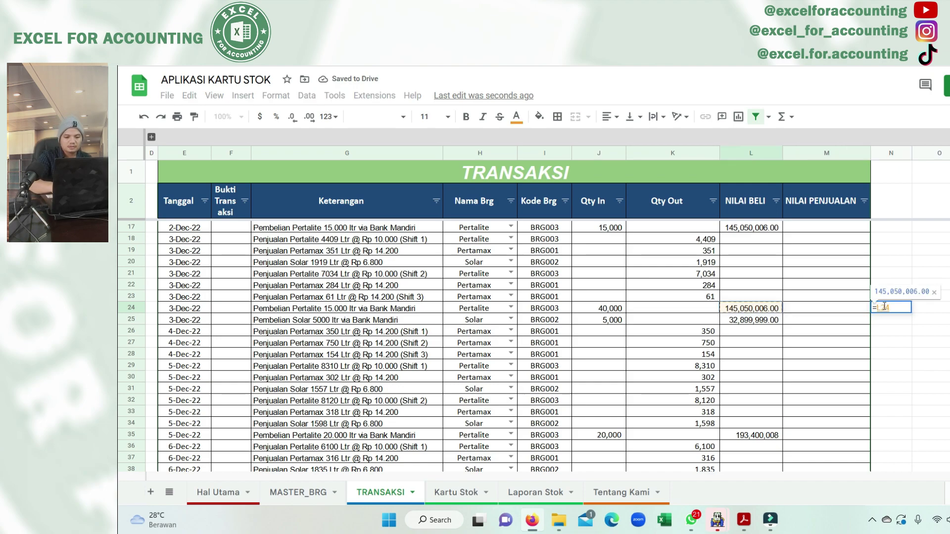
{"action": "type", "text": "/15000"}
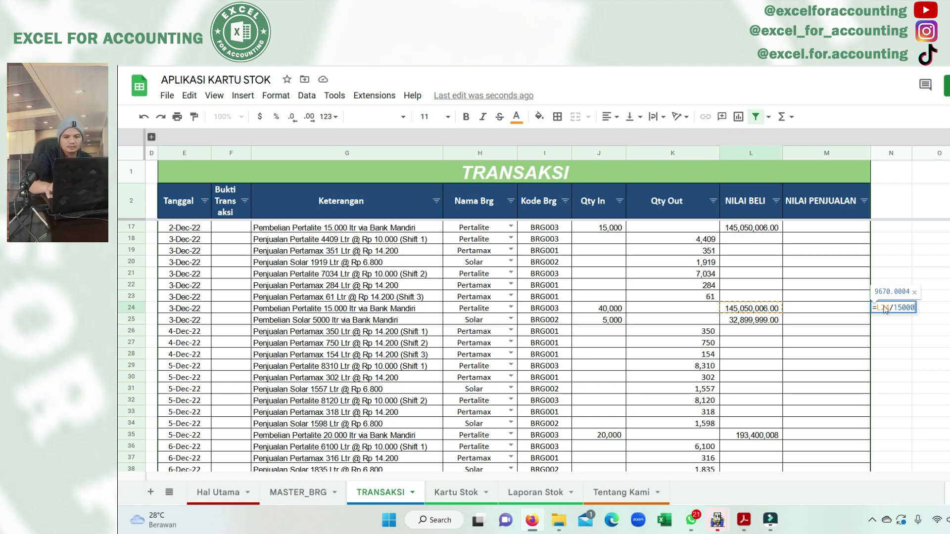
{"action": "key", "text": "Return"}
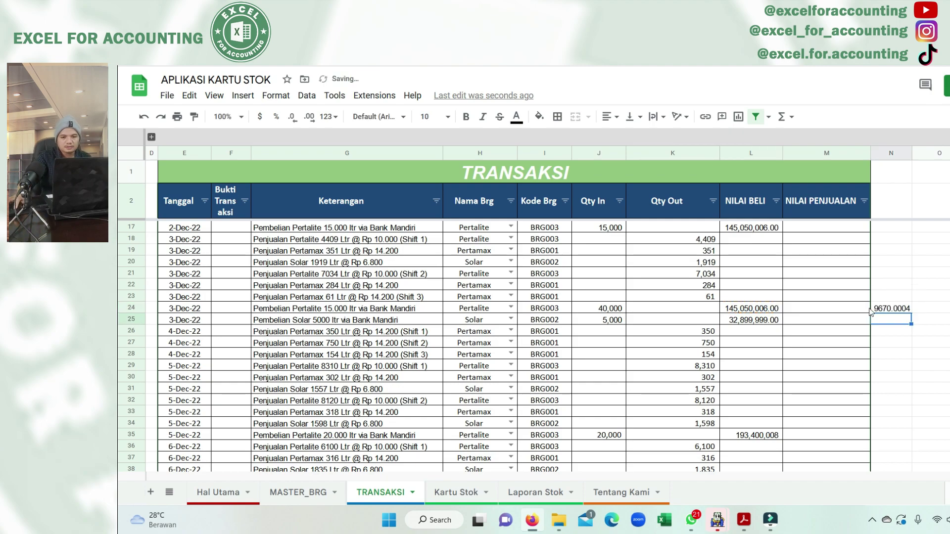
Replace L24 with a =J24*price formula giving 386,800,000.00 and delete the N24 helper
{"action": "left_click", "coordinate": [751, 307]}
{"action": "double_click", "coordinate": [751, 307]}
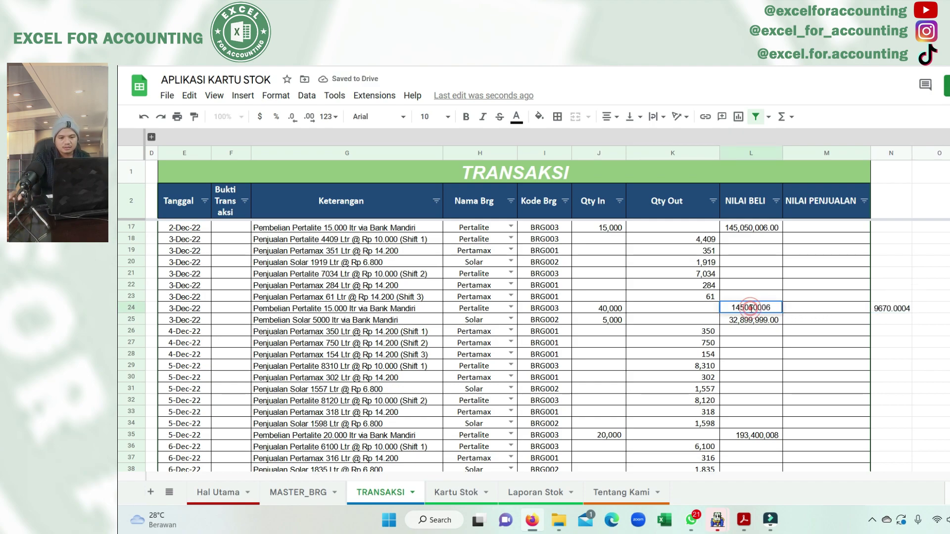
{"action": "key", "text": "BackSpace"}
{"action": "type", "text": "=J24"}
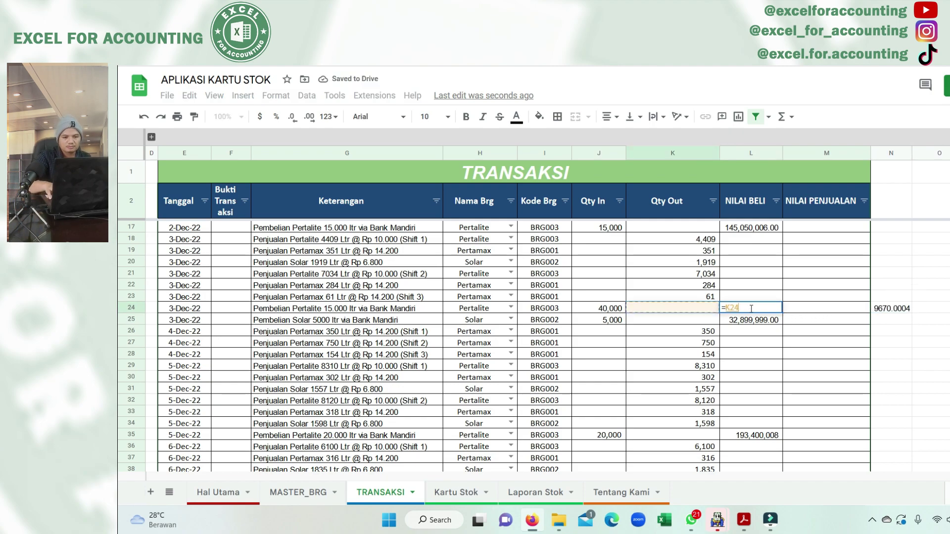
{"action": "type", "text": "*"}
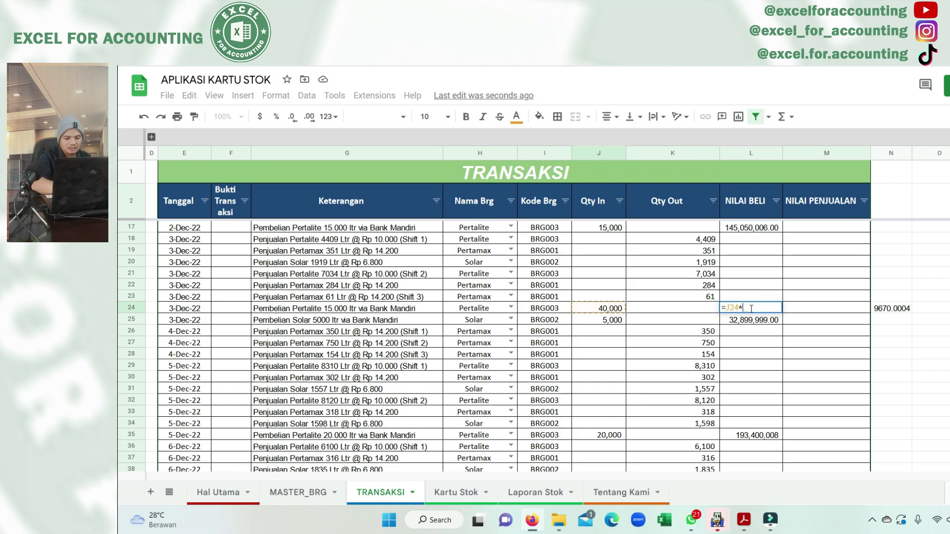
{"action": "type", "text": "96"}
{"action": "key", "text": "BackSpace"}
{"action": "key", "text": "BackSpace"}
{"action": "key", "text": "BackSpace"}
{"action": "key", "text": "Return"}
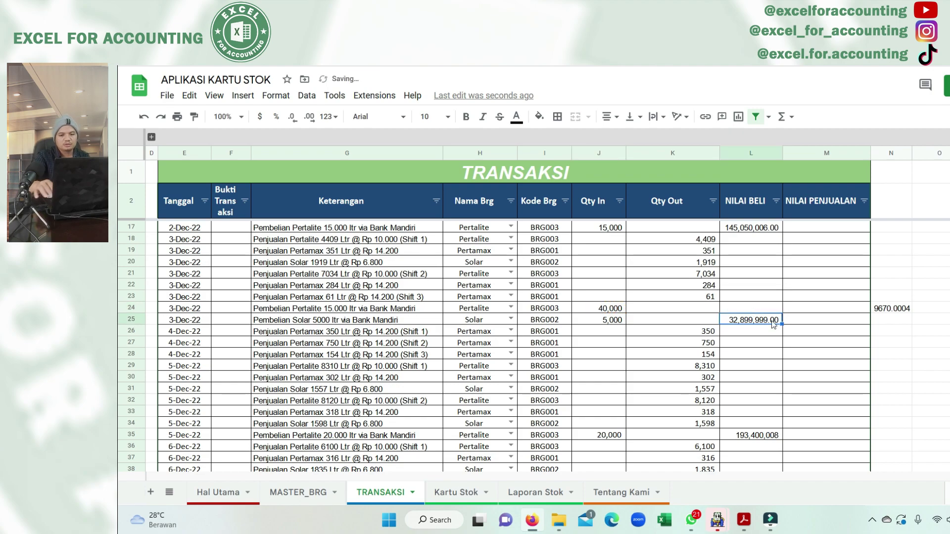
{"action": "left_click", "coordinate": [890, 354]}
{"action": "left_click_drag", "start_coordinate": [891, 284], "coordinate": [898, 325]}
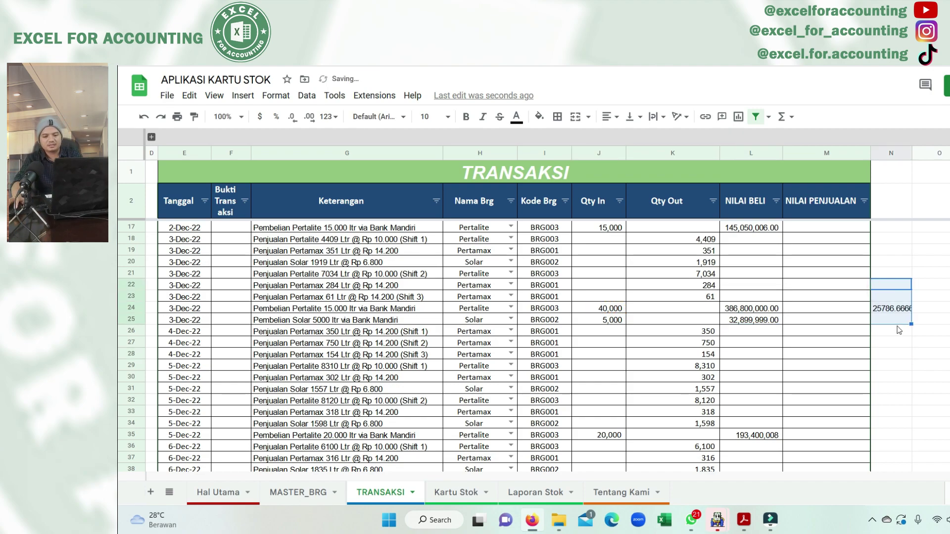
{"action": "key", "text": "Delete"}
Copy row 24's quantity and purchase values into the 1-Dec Pertalite purchase in row 10
{"action": "left_click_drag", "start_coordinate": [608, 308], "coordinate": [745, 308]}
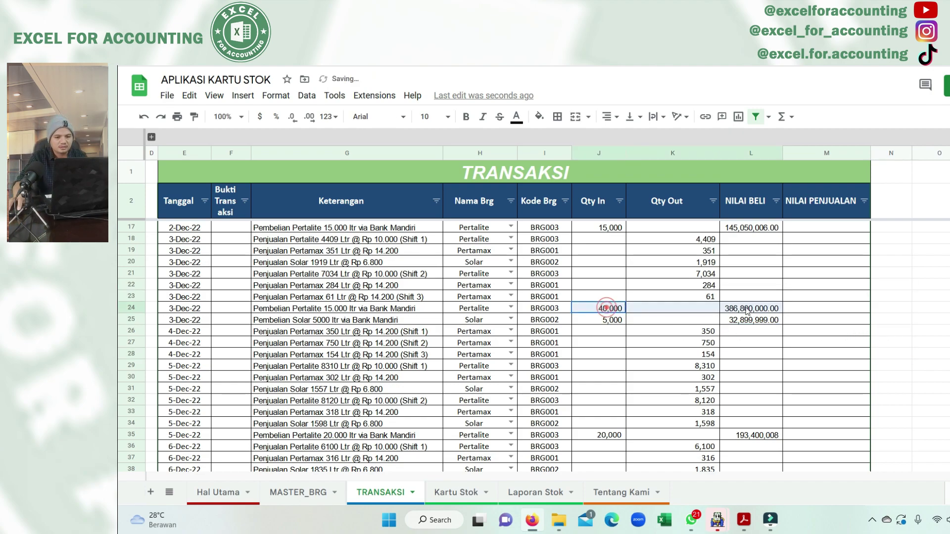
{"action": "key", "text": "ctrl+c"}
{"action": "scroll", "coordinate": [745, 312], "scroll_direction": "up", "scroll_amount": 3}
{"action": "left_click", "coordinate": [600, 309]}
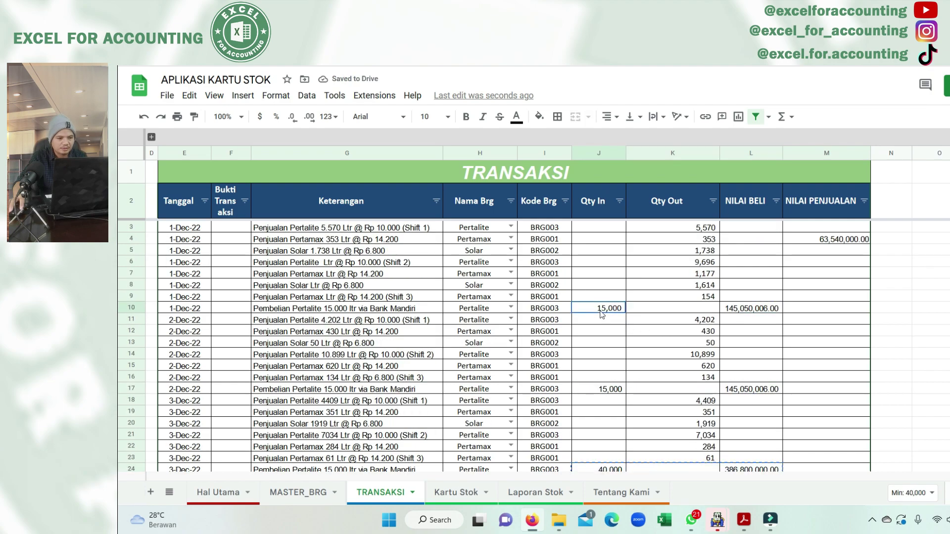
{"action": "key", "text": "ctrl+v"}
{"action": "left_click", "coordinate": [811, 365]}
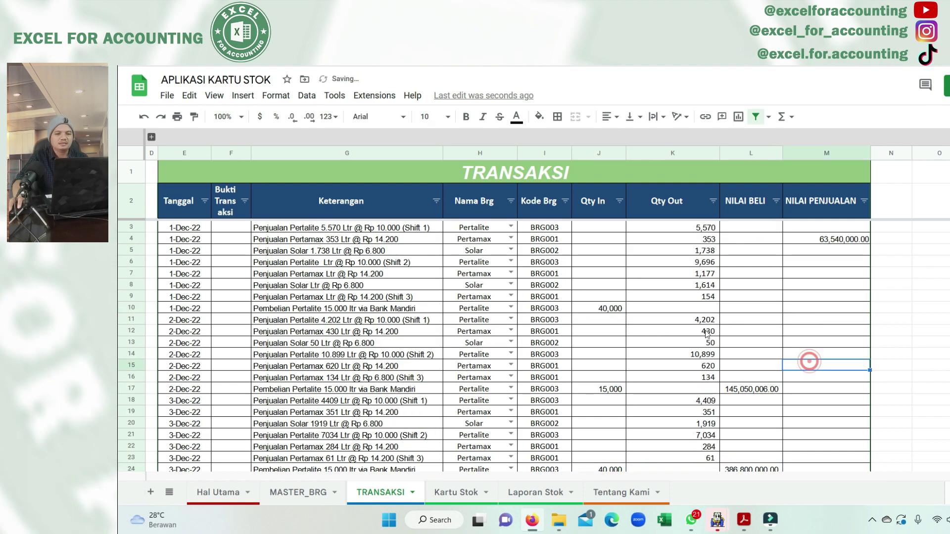
{"action": "scroll", "coordinate": [744, 360], "scroll_direction": "down", "scroll_amount": 5}
{"action": "scroll", "coordinate": [743, 359], "scroll_direction": "down", "scroll_amount": 5}
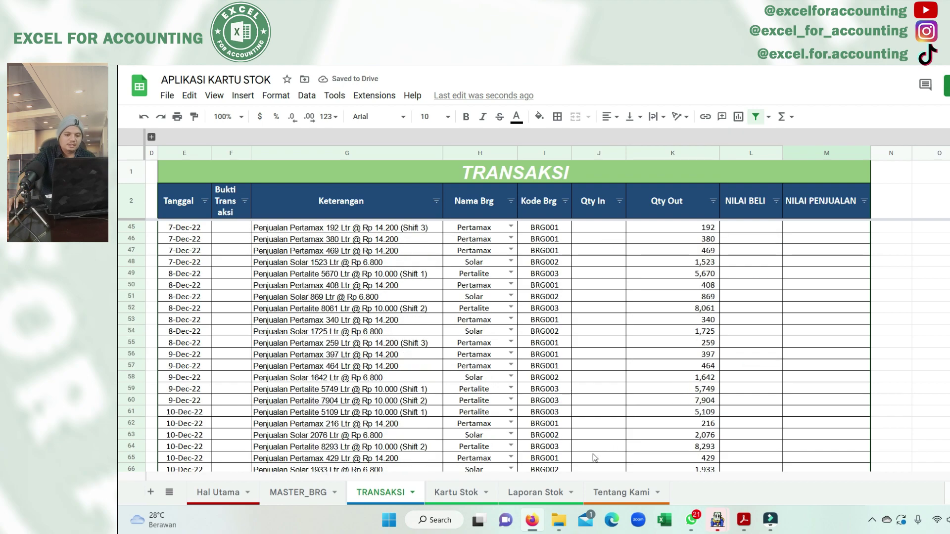
{"action": "scroll", "coordinate": [744, 359], "scroll_direction": "down", "scroll_amount": 5}
{"action": "left_click", "coordinate": [519, 490]}
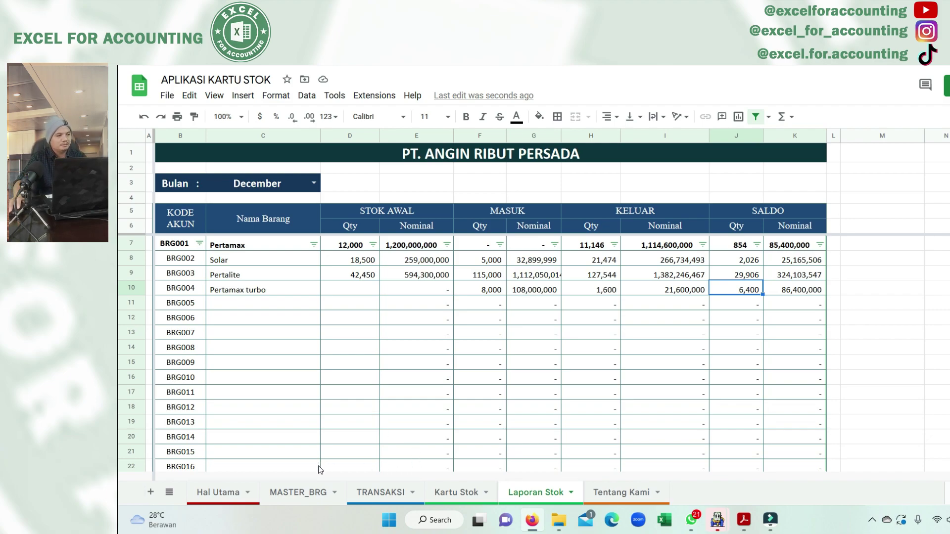
Show Pertalite on the Kartu Stok card and compare it with its 29,906 Laporan Stok balance
{"action": "left_click", "coordinate": [369, 493]}
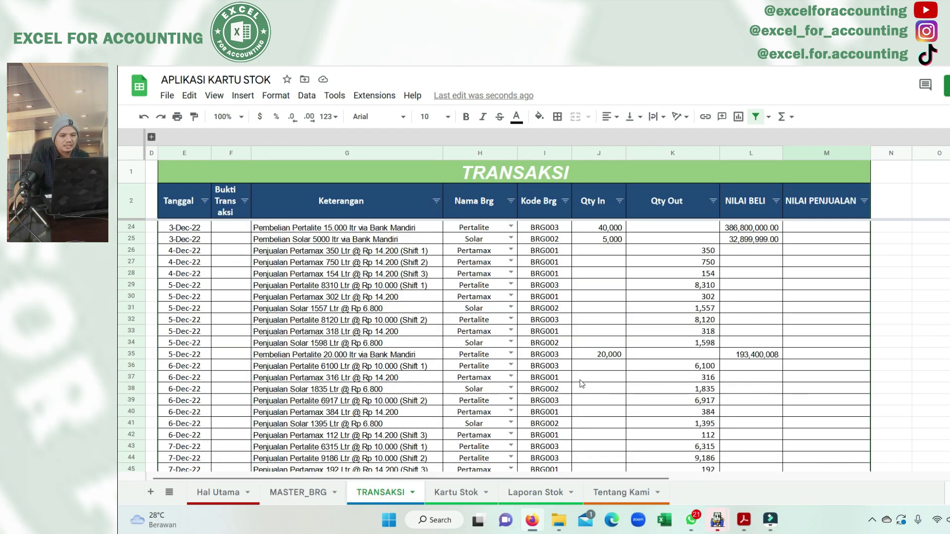
{"action": "scroll", "coordinate": [580, 396], "scroll_direction": "down", "scroll_amount": 15}
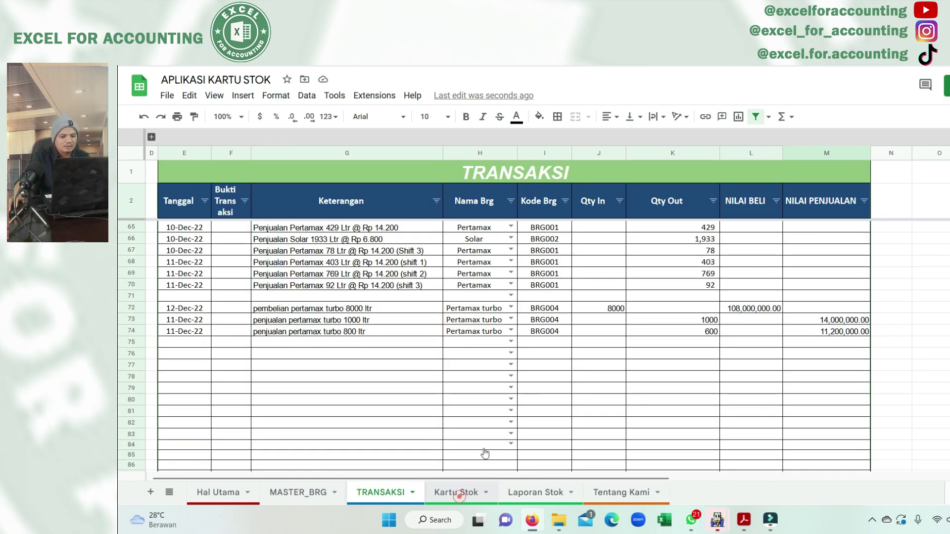
{"action": "left_click", "coordinate": [459, 493]}
{"action": "left_click", "coordinate": [294, 206]}
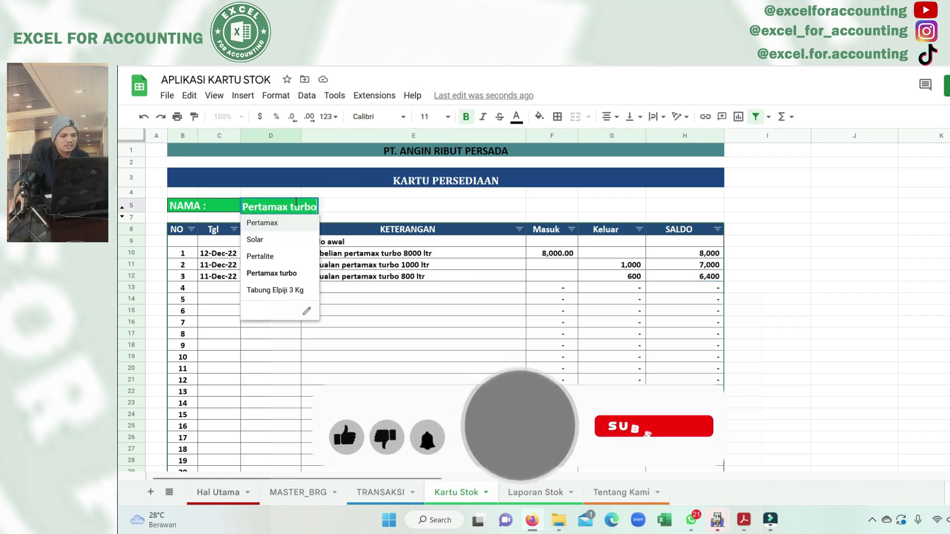
{"action": "left_click", "coordinate": [272, 256]}
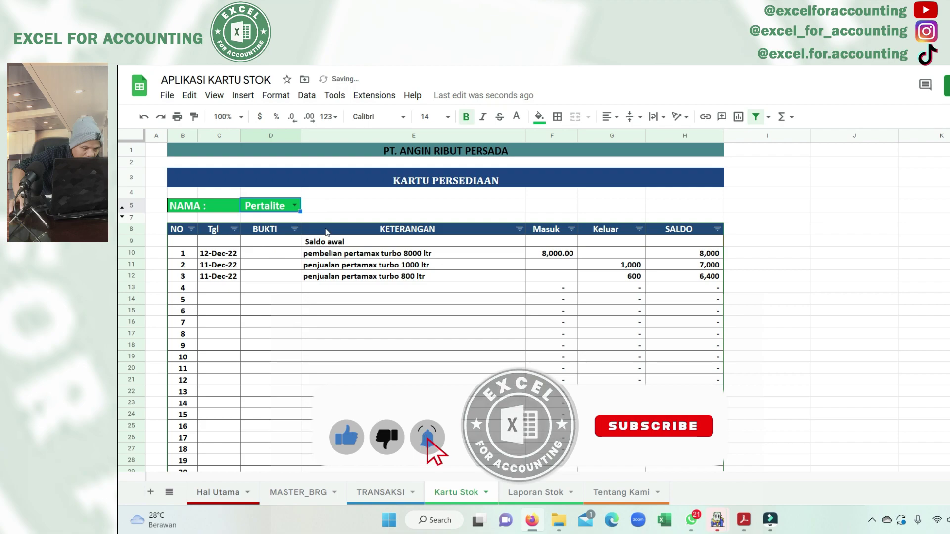
{"action": "scroll", "coordinate": [384, 297], "scroll_direction": "down", "scroll_amount": 9}
{"action": "scroll", "coordinate": [384, 297], "scroll_direction": "up", "scroll_amount": 5}
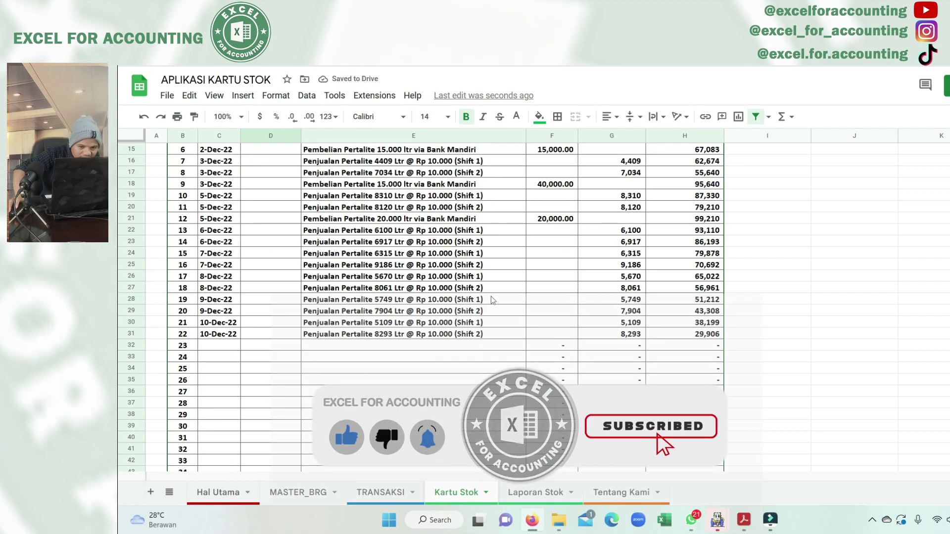
{"action": "left_click", "coordinate": [541, 493]}
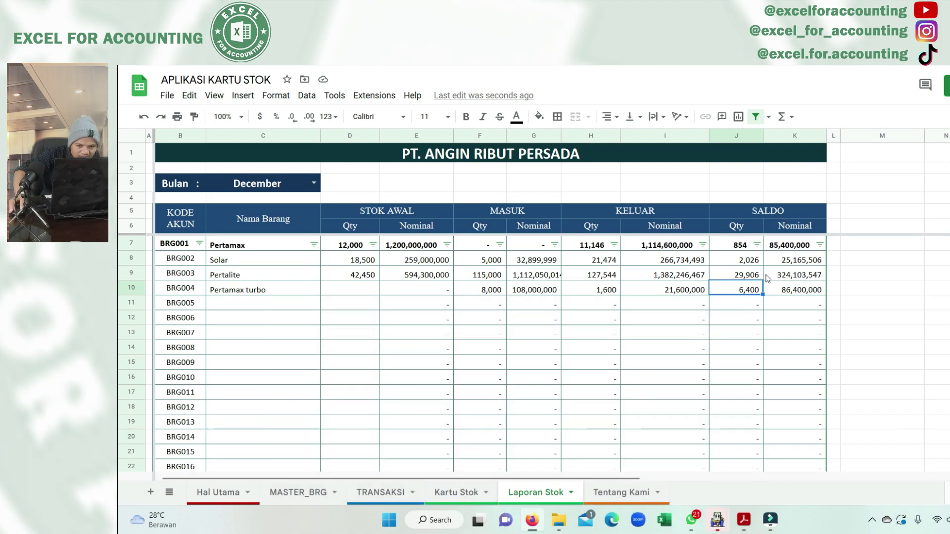
{"action": "left_click", "coordinate": [754, 275]}
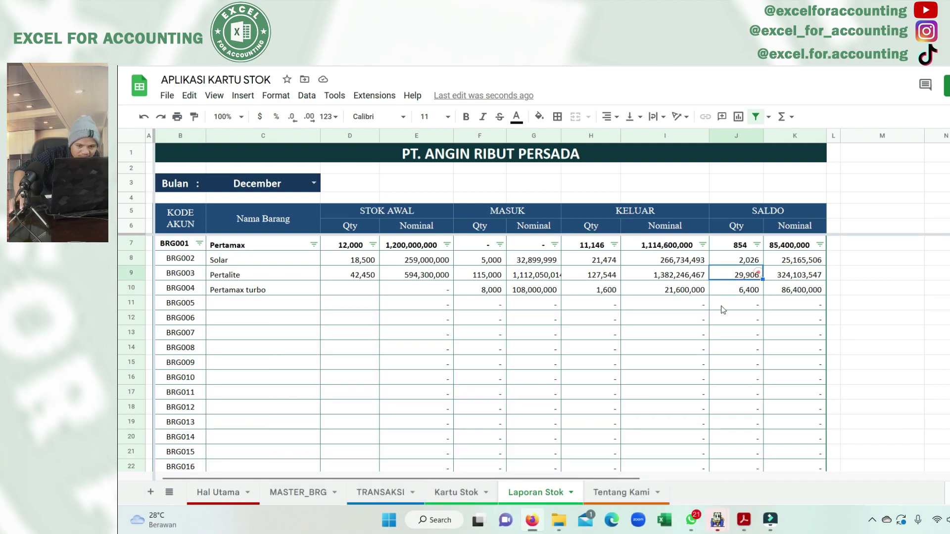
Switch the stock card to Pertamax and confirm its final balance of 854
{"action": "left_click", "coordinate": [456, 493]}
{"action": "scroll", "coordinate": [354, 187], "scroll_direction": "up", "scroll_amount": 5}
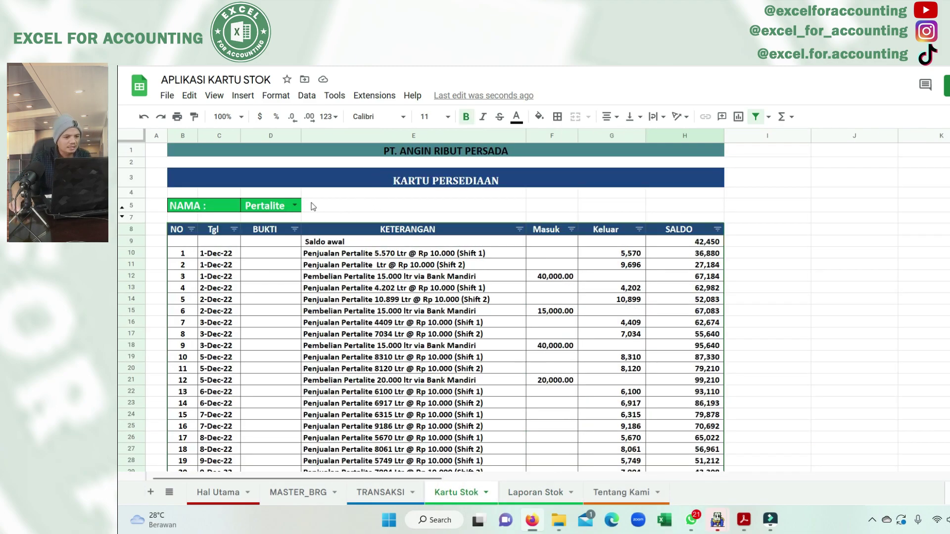
{"action": "left_click", "coordinate": [294, 206]}
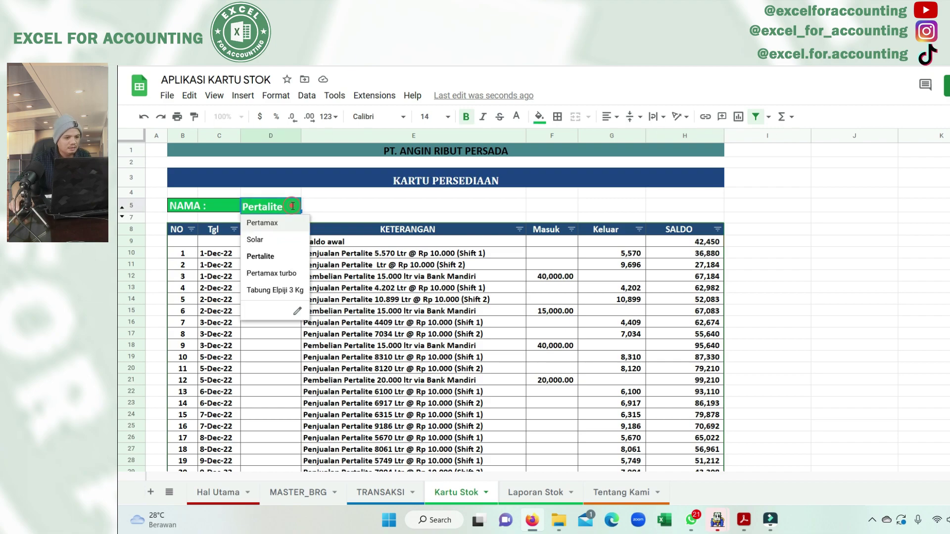
{"action": "left_click", "coordinate": [264, 223]}
{"action": "left_click", "coordinate": [547, 378]}
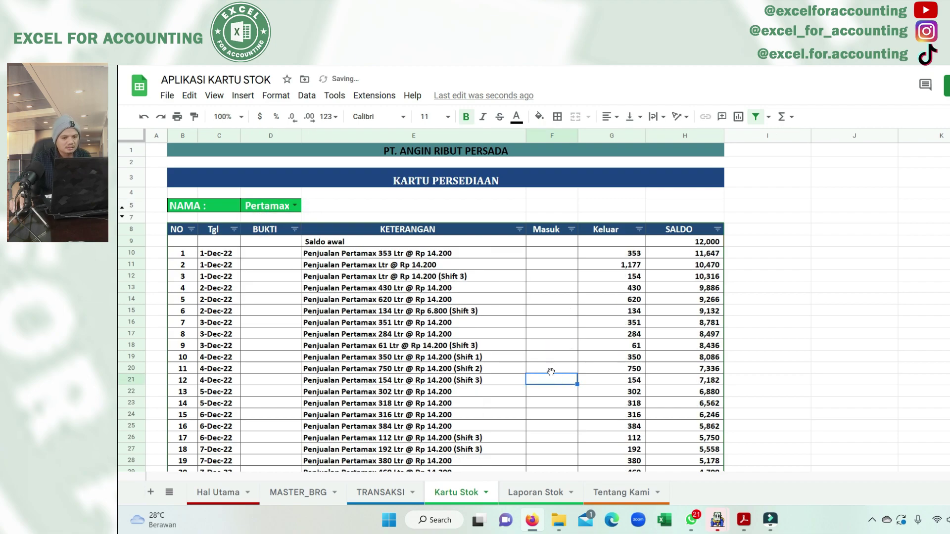
{"action": "scroll", "coordinate": [697, 399], "scroll_direction": "down", "scroll_amount": 2}
{"action": "scroll", "coordinate": [697, 398], "scroll_direction": "down", "scroll_amount": 5}
{"action": "scroll", "coordinate": [741, 319], "scroll_direction": "up", "scroll_amount": 2}
{"action": "left_click", "coordinate": [713, 276]}
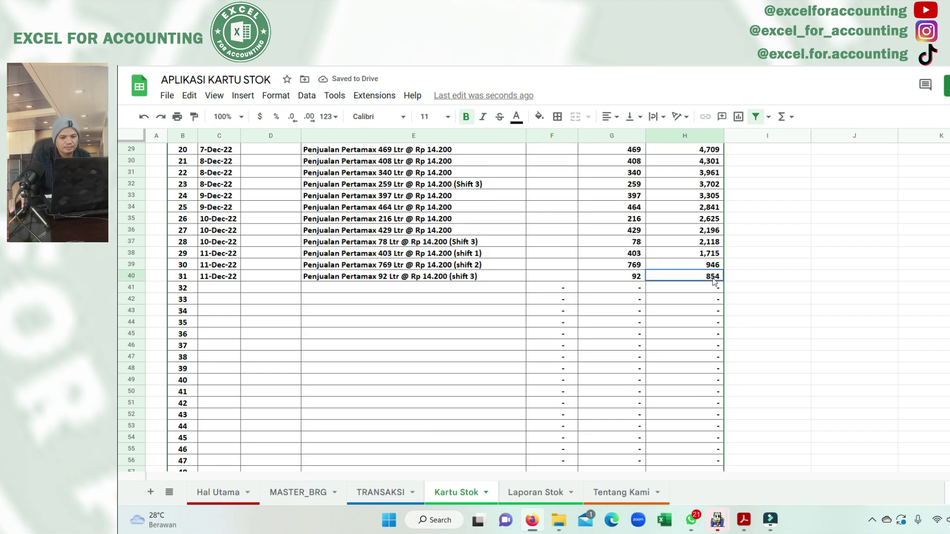
{"action": "left_click", "coordinate": [527, 492]}
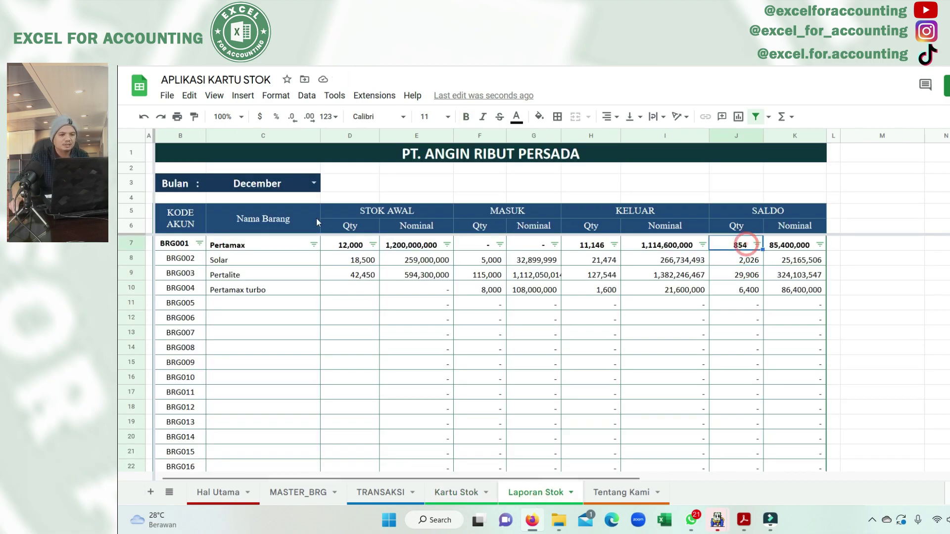
Select the Pertamax summary row in Laporan Stok, then return to the TRANSAKSI sheet
{"action": "left_click_drag", "start_coordinate": [175, 244], "coordinate": [803, 248]}
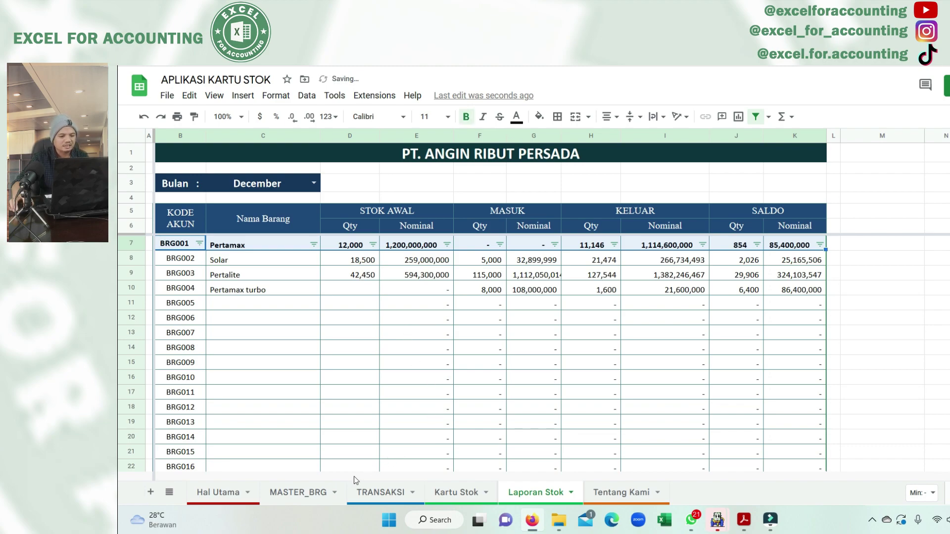
{"action": "left_click", "coordinate": [382, 493]}
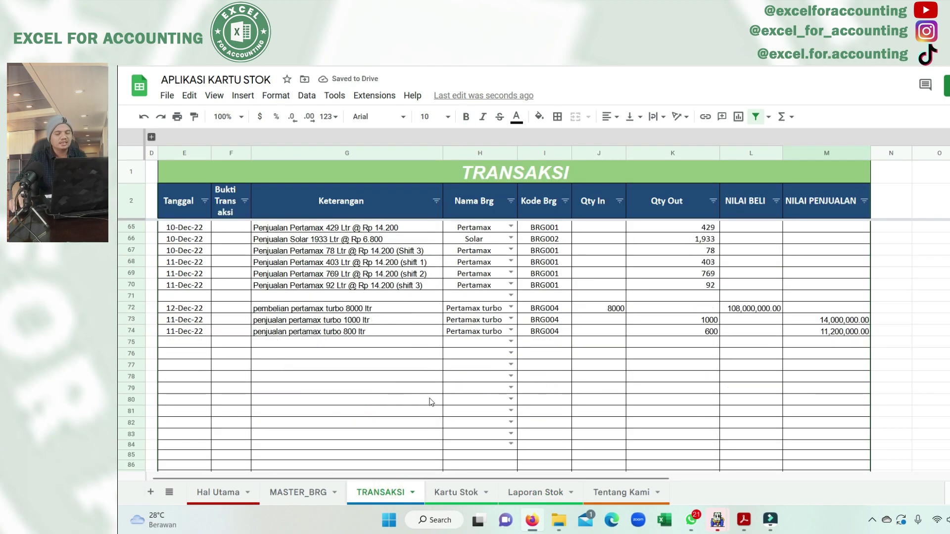